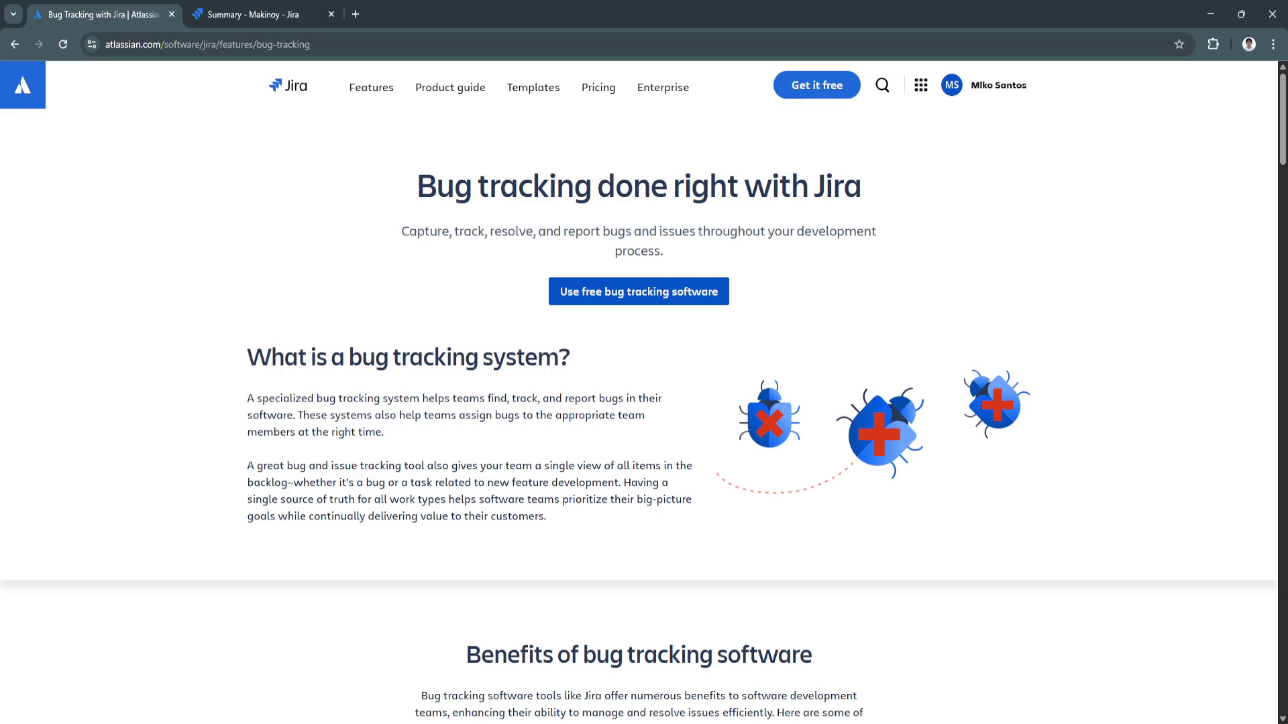
# Step: Read the explanation of a bug tracking system and the list of benefits of bug tracking software
pyautogui.scroll(-1, 639, 416)
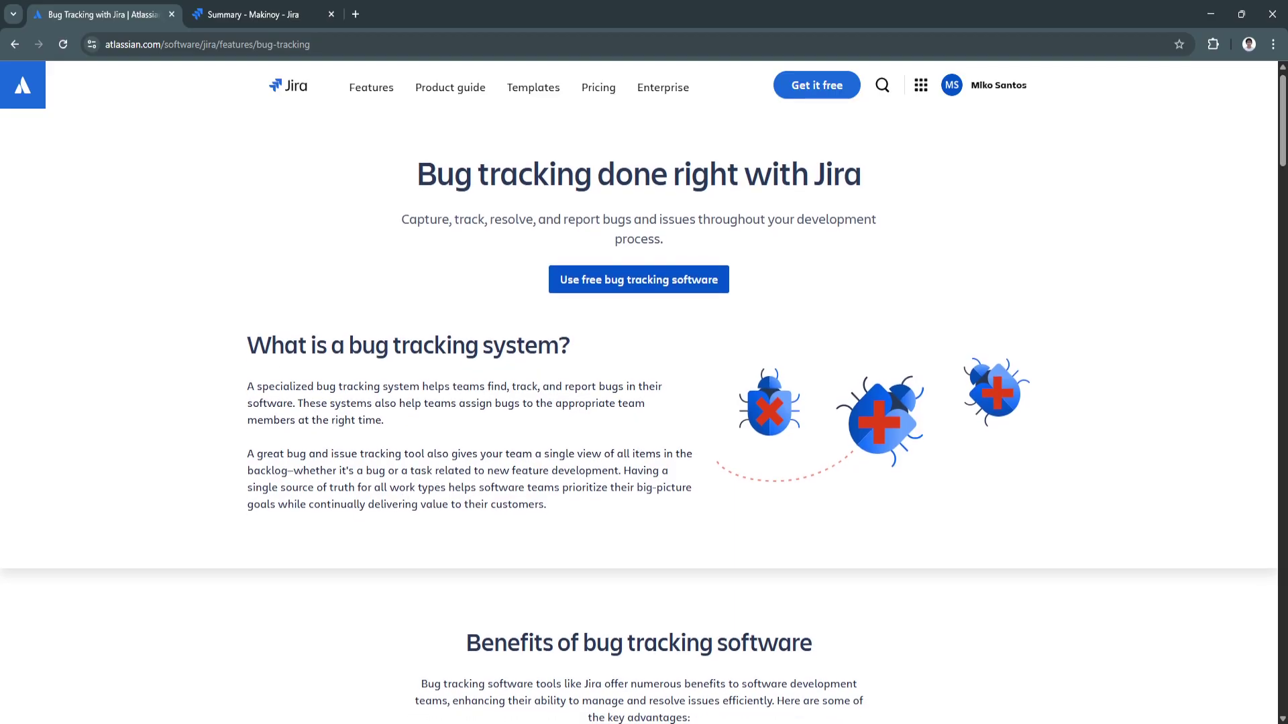
pyautogui.scroll(-1, 639, 415)
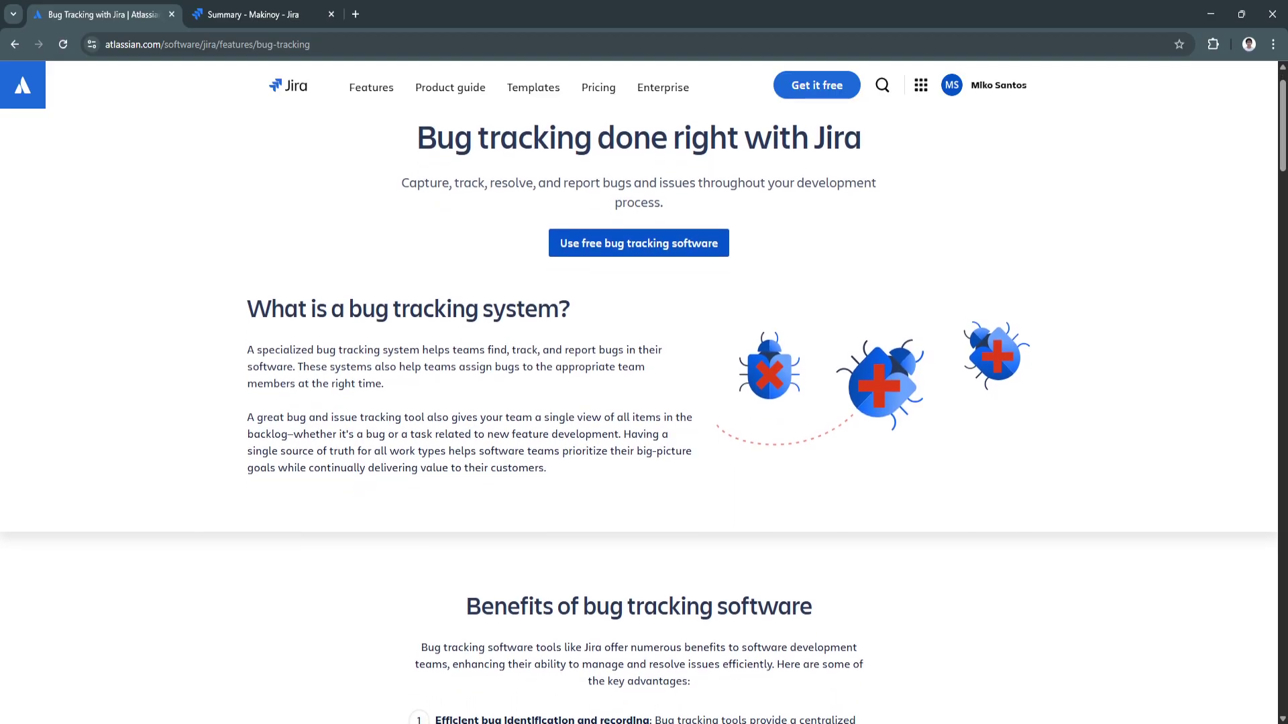
pyautogui.scroll(-1, 639, 402)
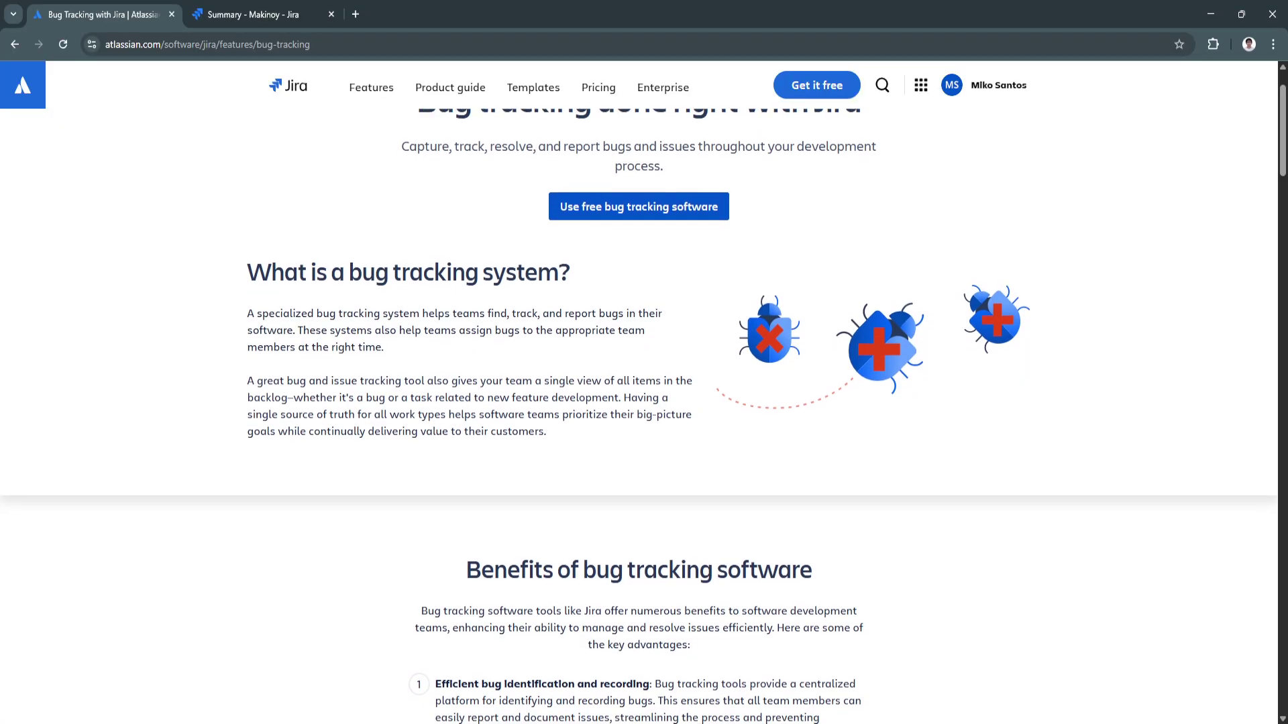
pyautogui.scroll(-1, 639, 402)
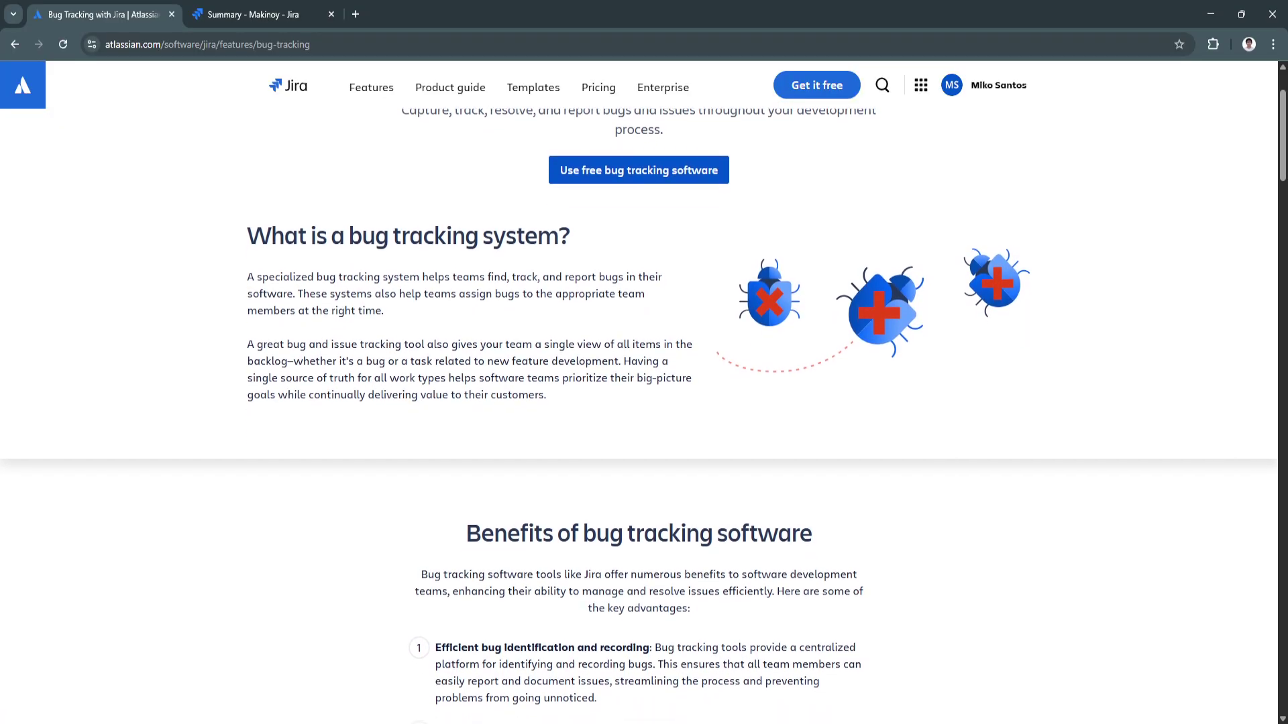
pyautogui.scroll(-1, 638, 402)
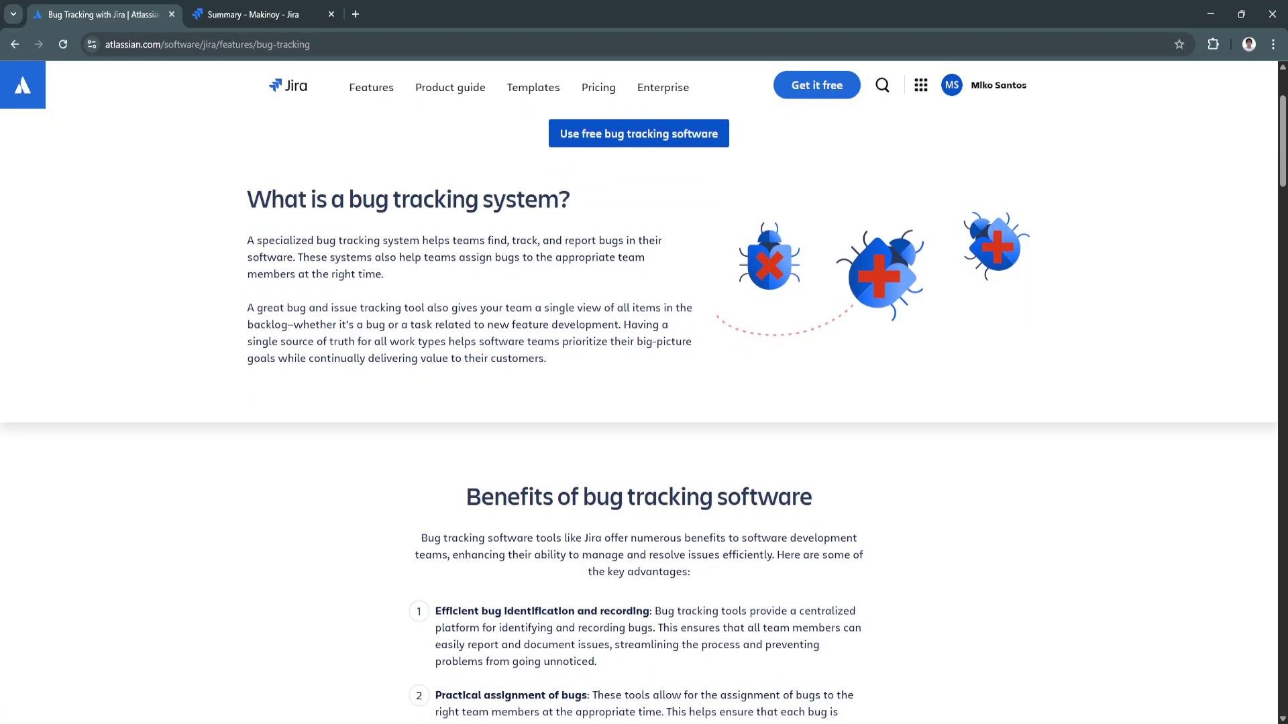
pyautogui.scroll(-1, 638, 402)
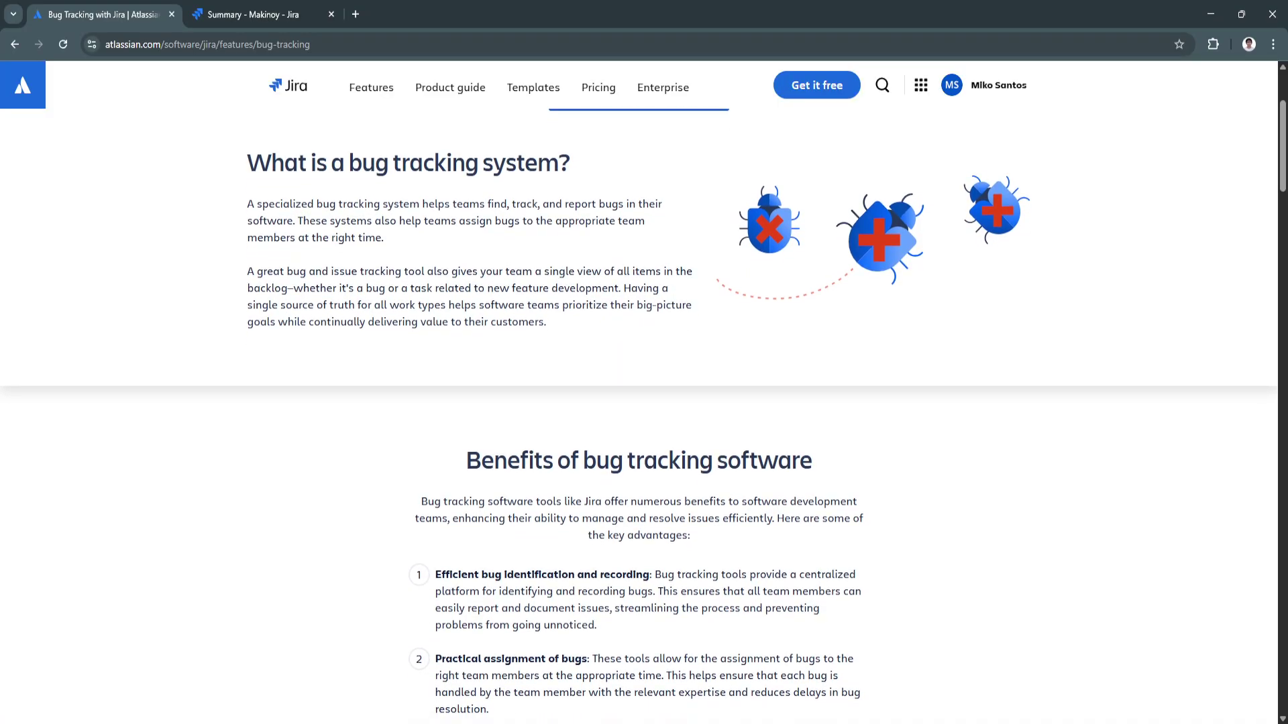
pyautogui.scroll(-1, 638, 402)
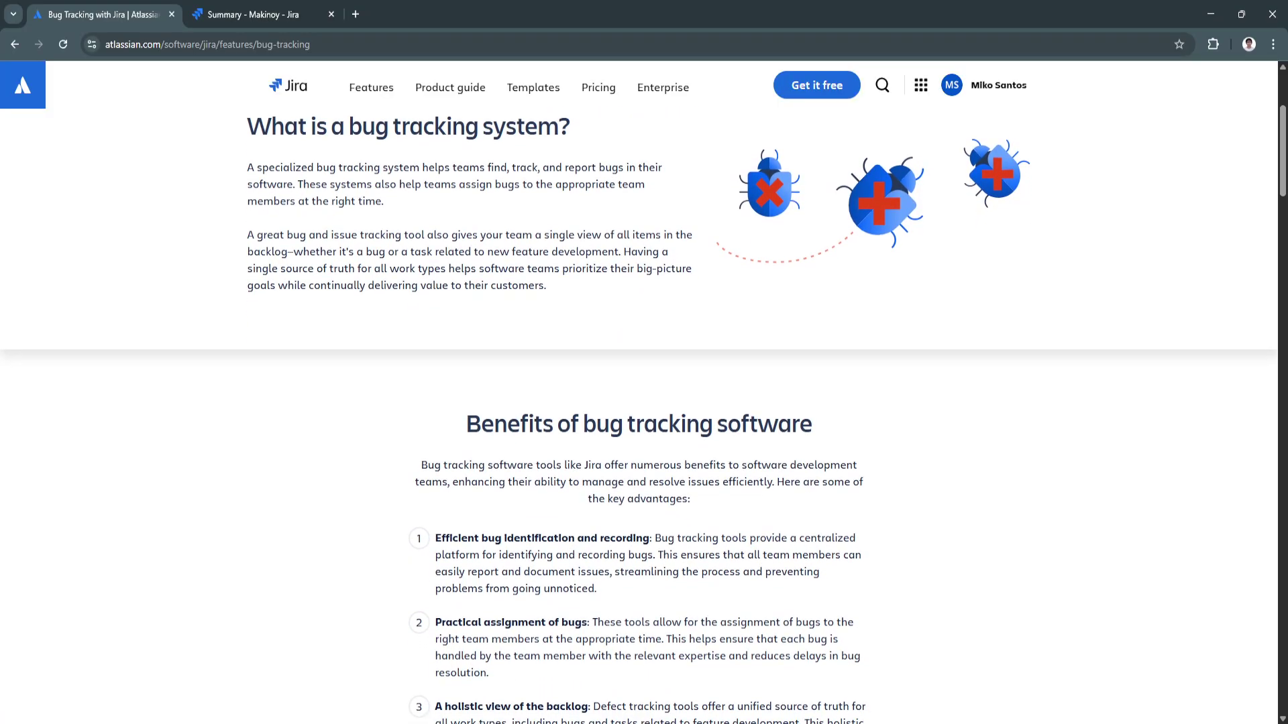
pyautogui.scroll(-1, 638, 402)
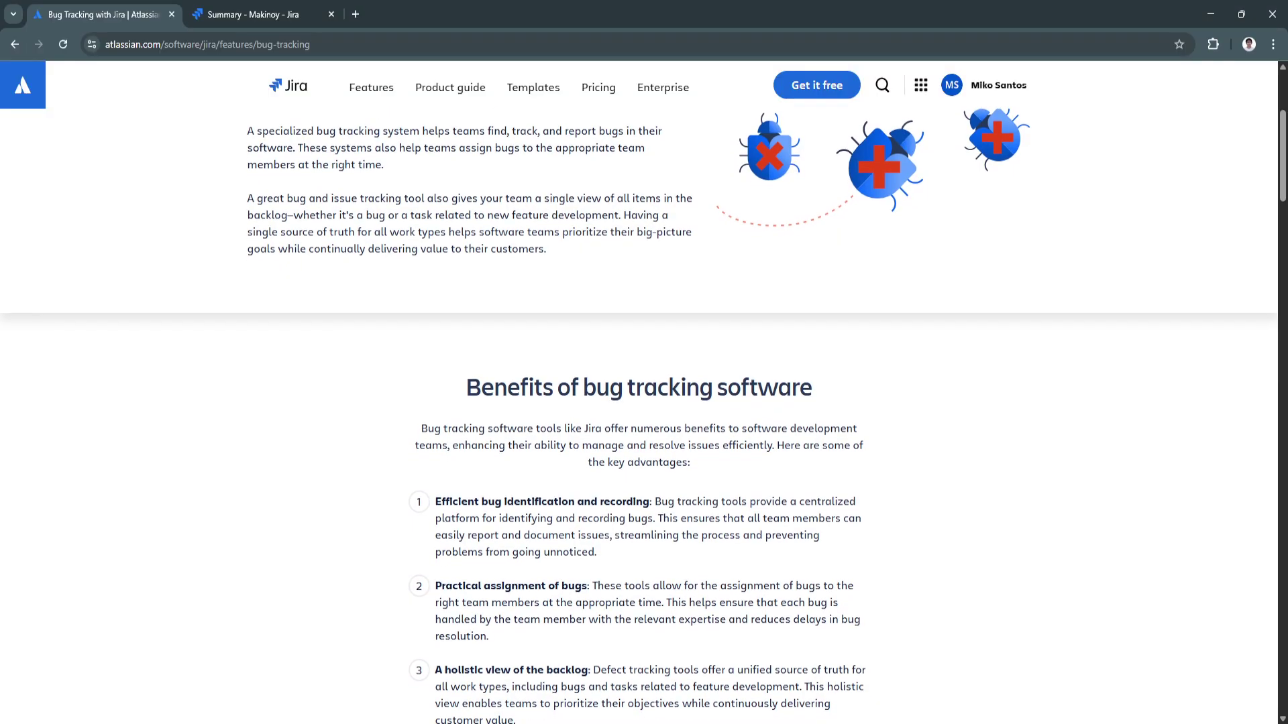
pyautogui.scroll(-1, 638, 416)
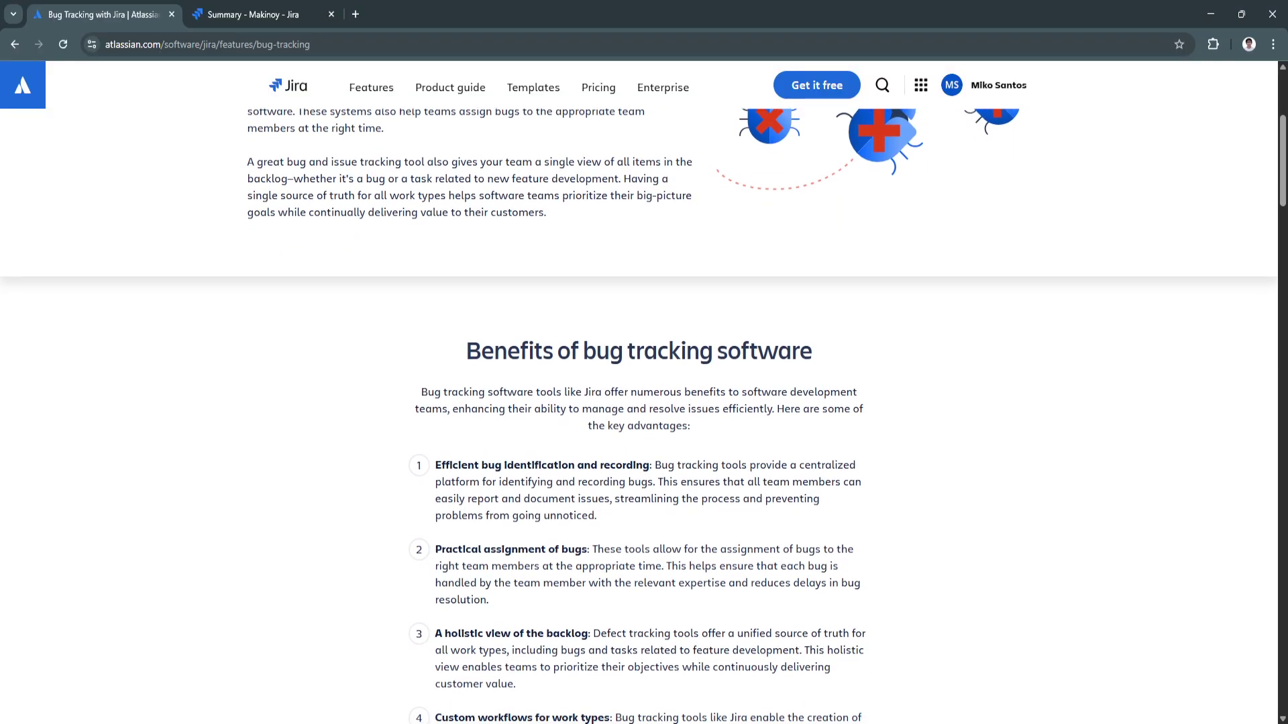
pyautogui.scroll(-1, 638, 402)
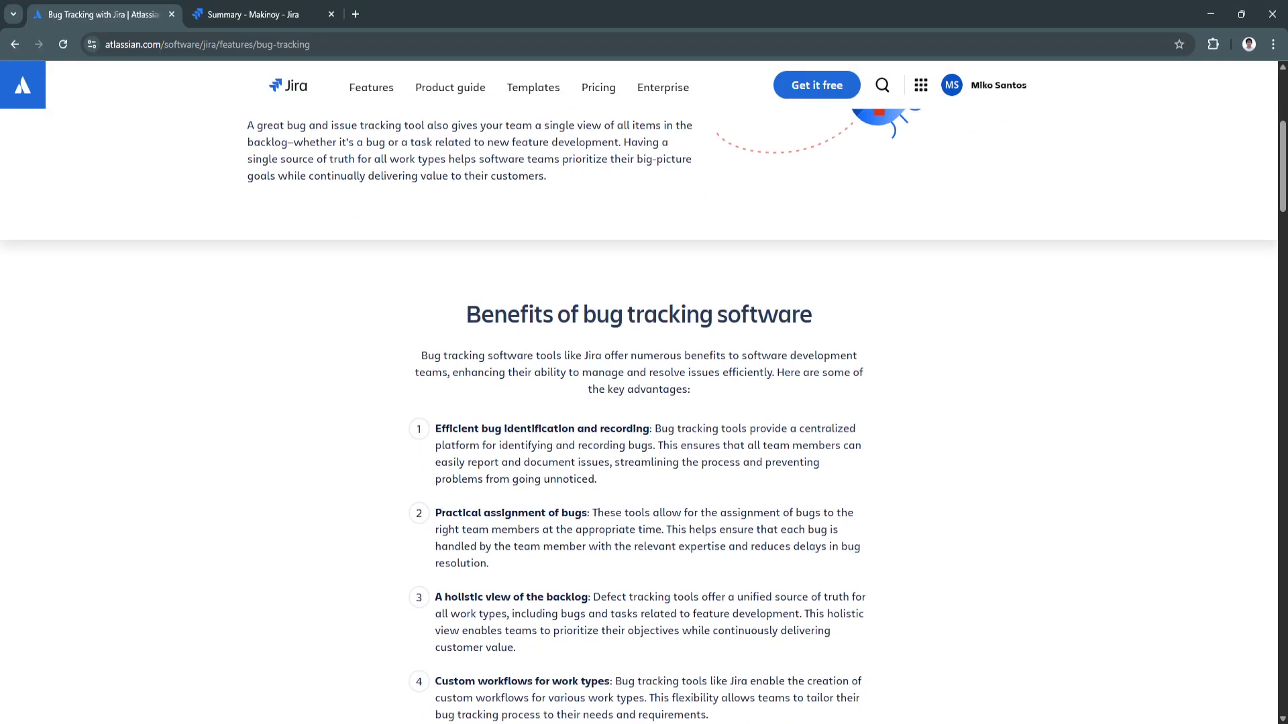
pyautogui.scroll(-1, 639, 402)
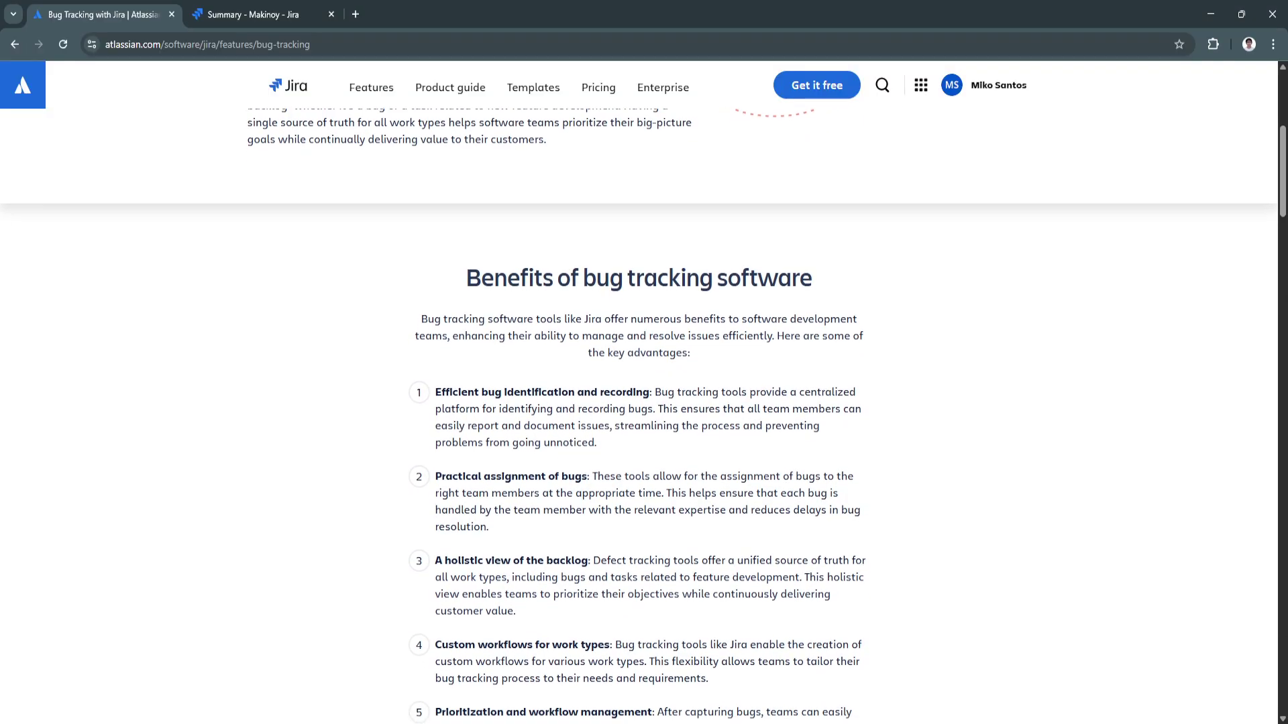
pyautogui.scroll(-1, 638, 403)
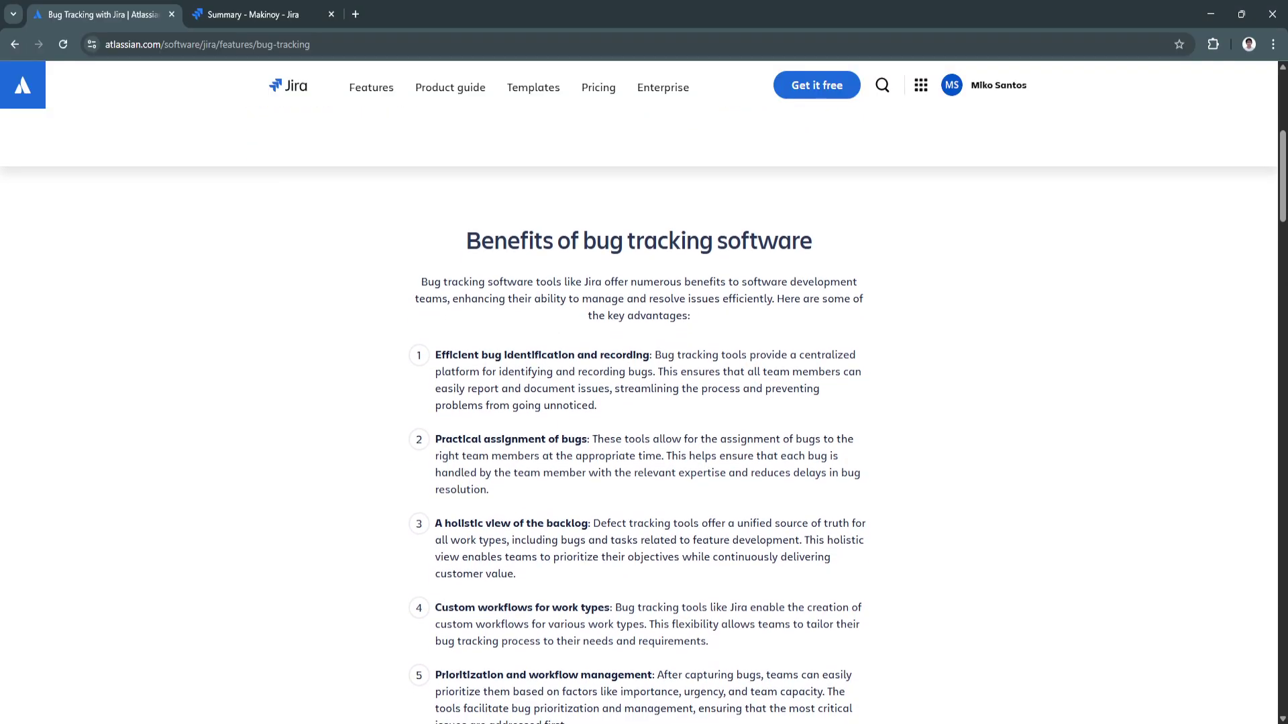
pyautogui.scroll(-1, 638, 403)
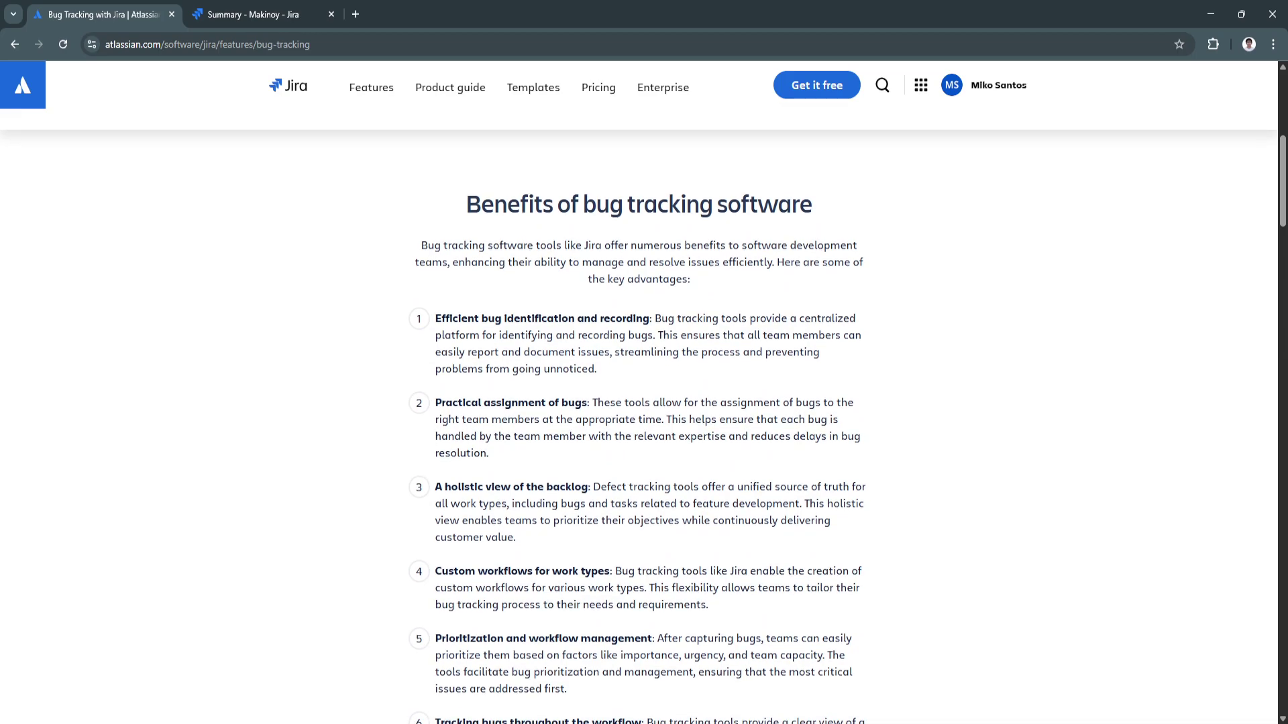
pyautogui.scroll(-1, 638, 402)
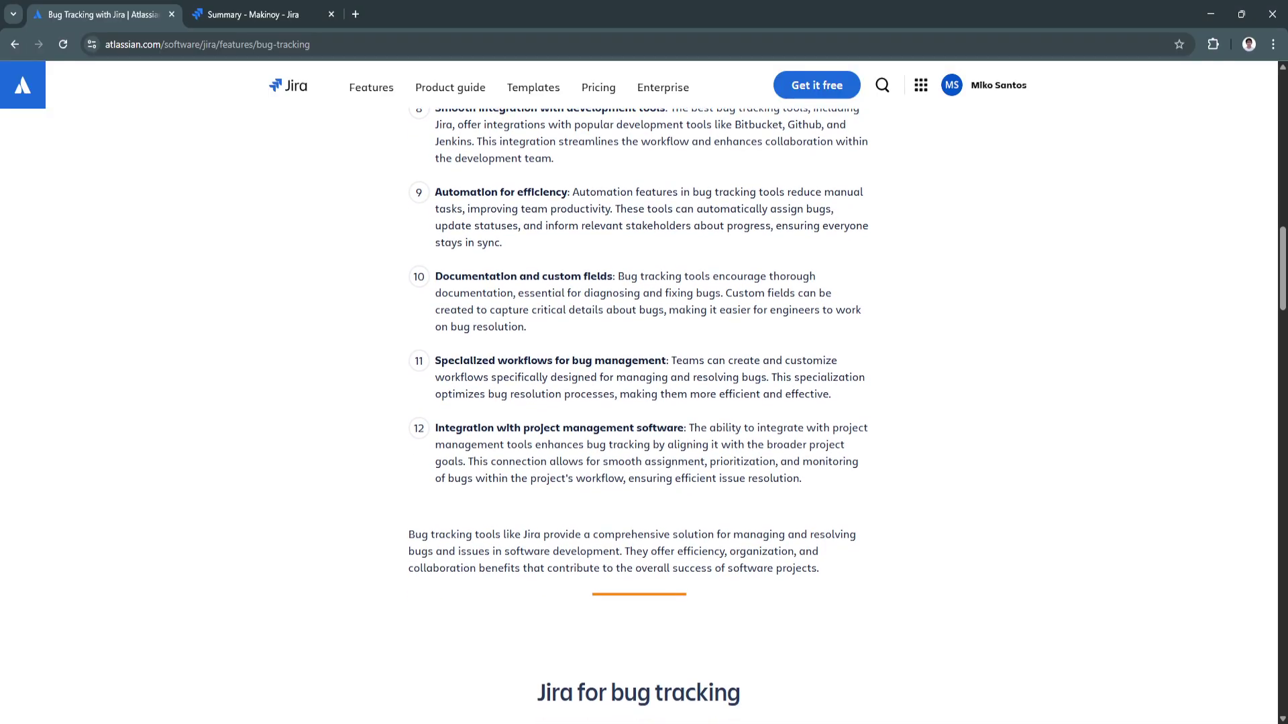
# Step: Read the final benefits of bug tracking software and the introduction to the "Jira for bug tracking" section
pyautogui.scroll(-1, 639, 402)
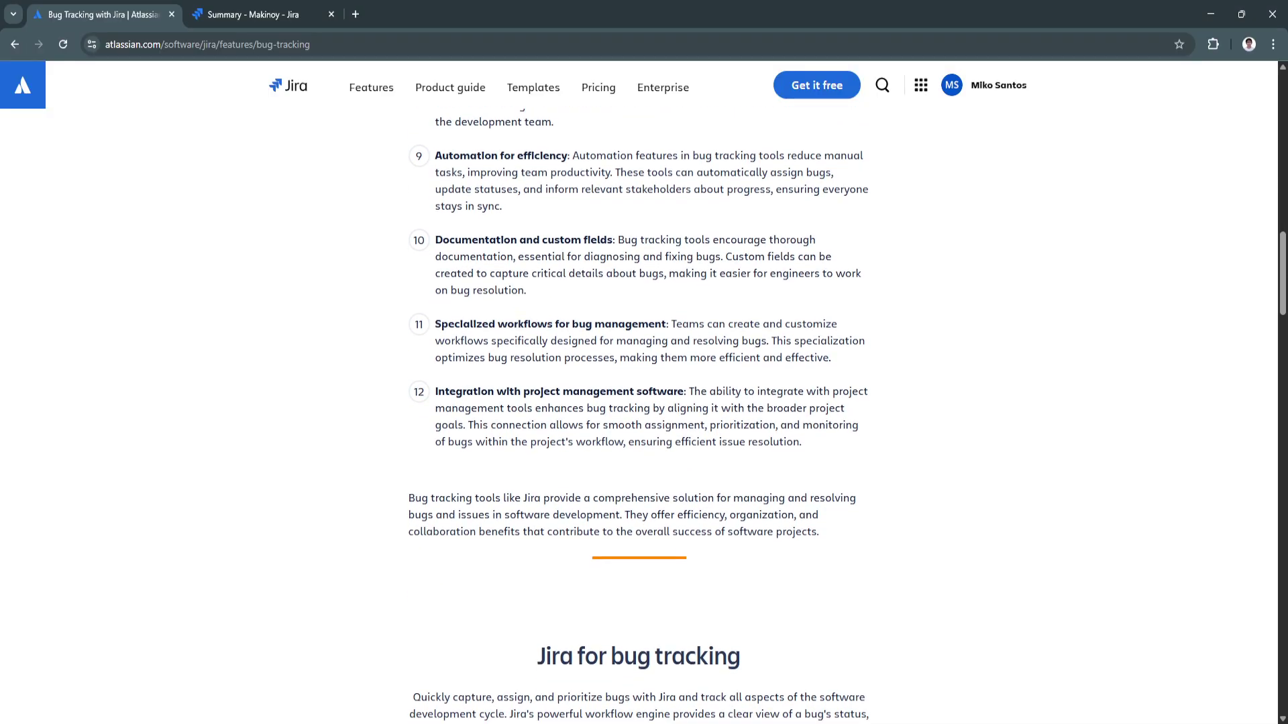
pyautogui.scroll(-1, 639, 403)
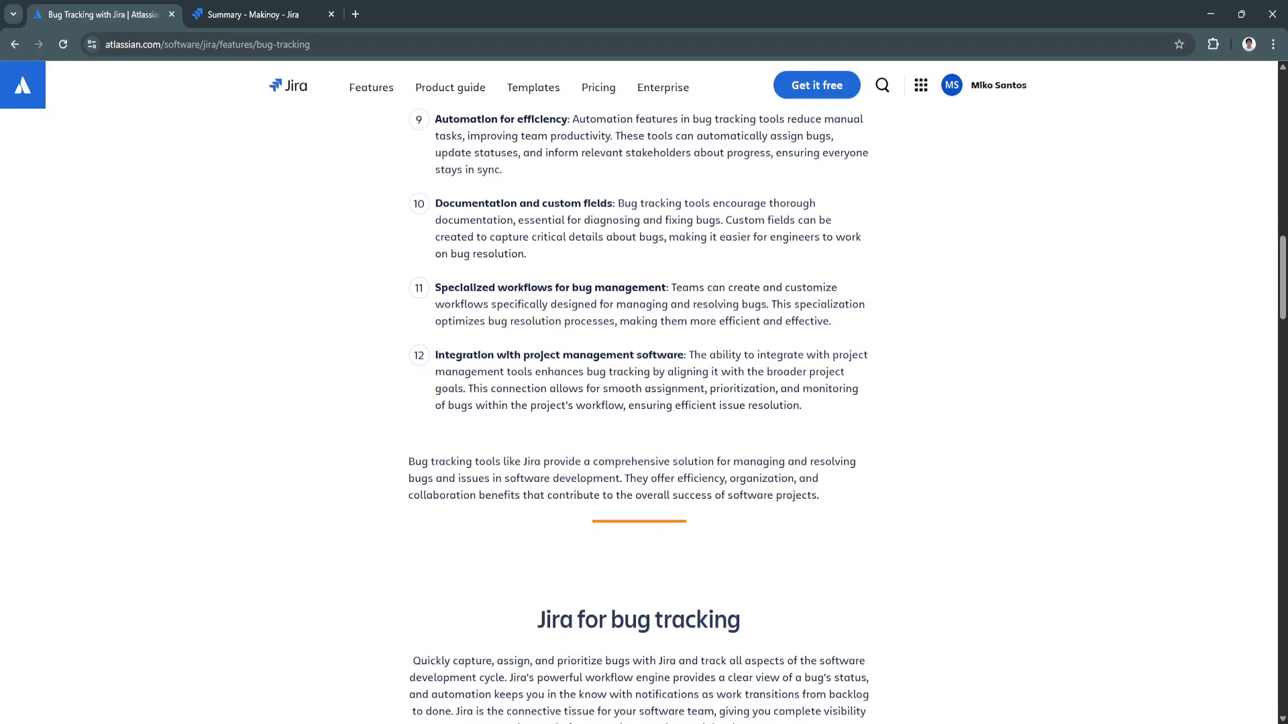
pyautogui.scroll(-1, 638, 402)
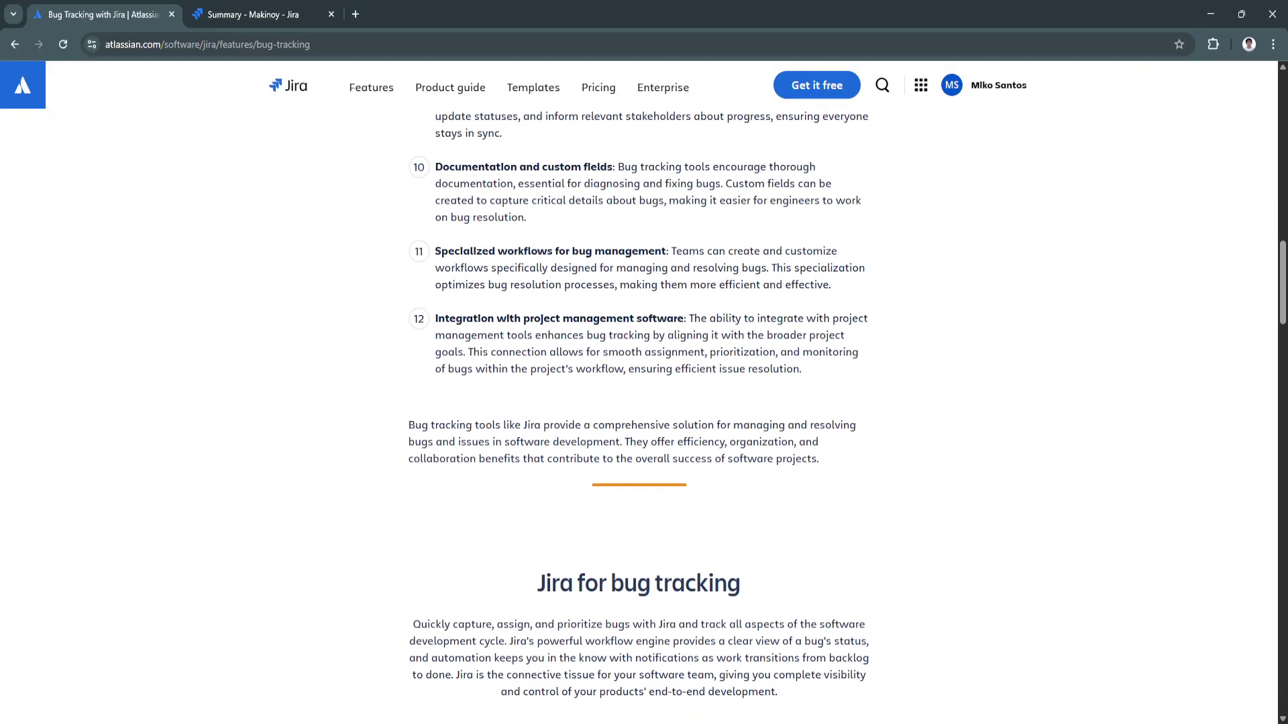
pyautogui.scroll(-1, 638, 402)
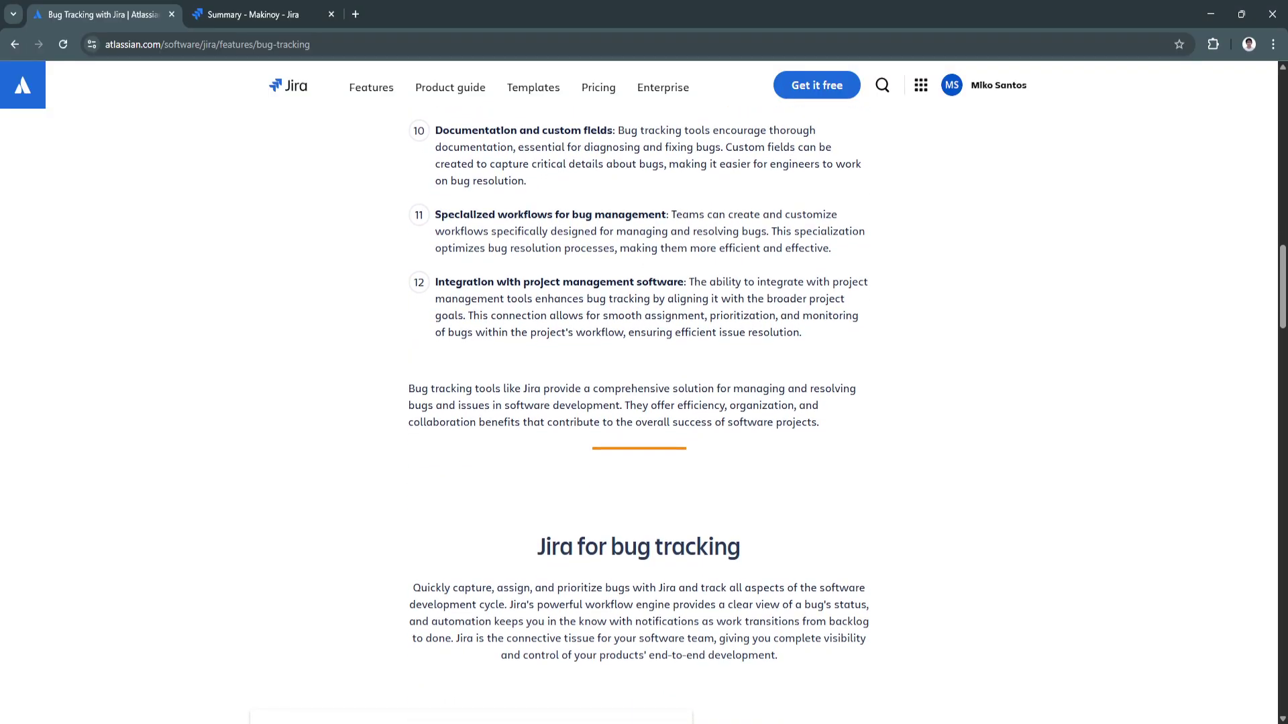
pyautogui.scroll(-1, 639, 402)
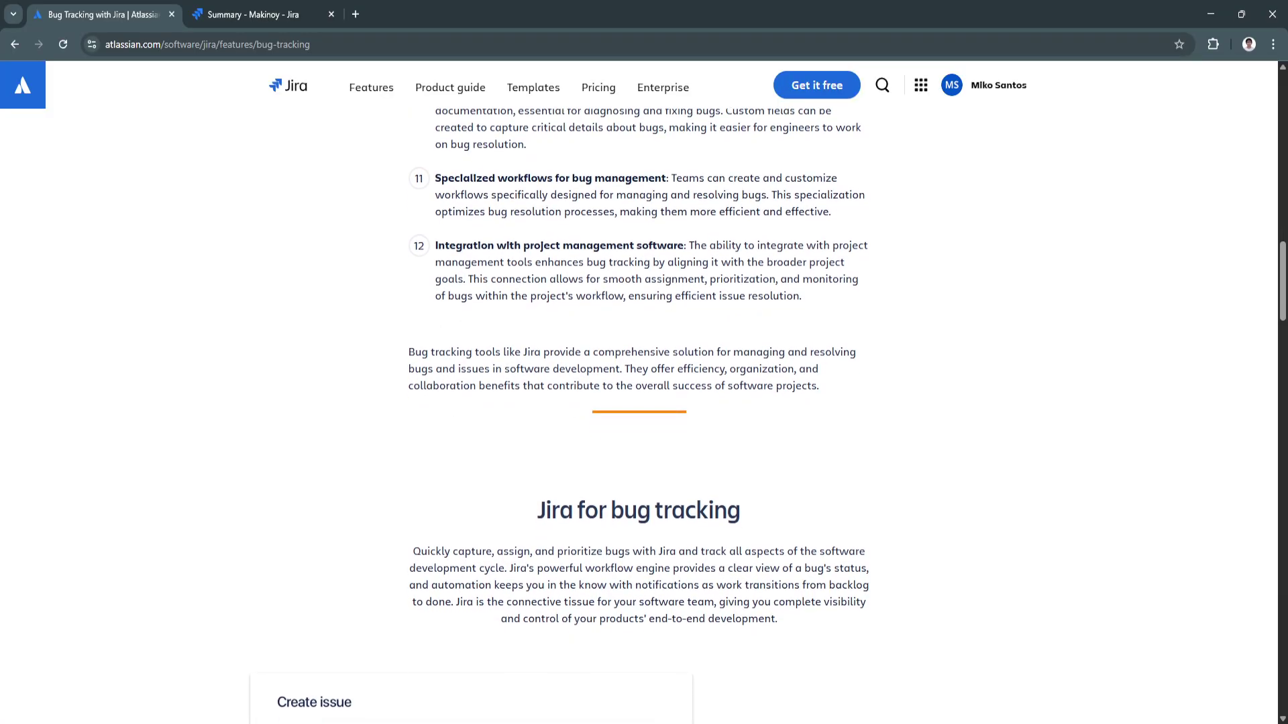
pyautogui.scroll(-1, 638, 403)
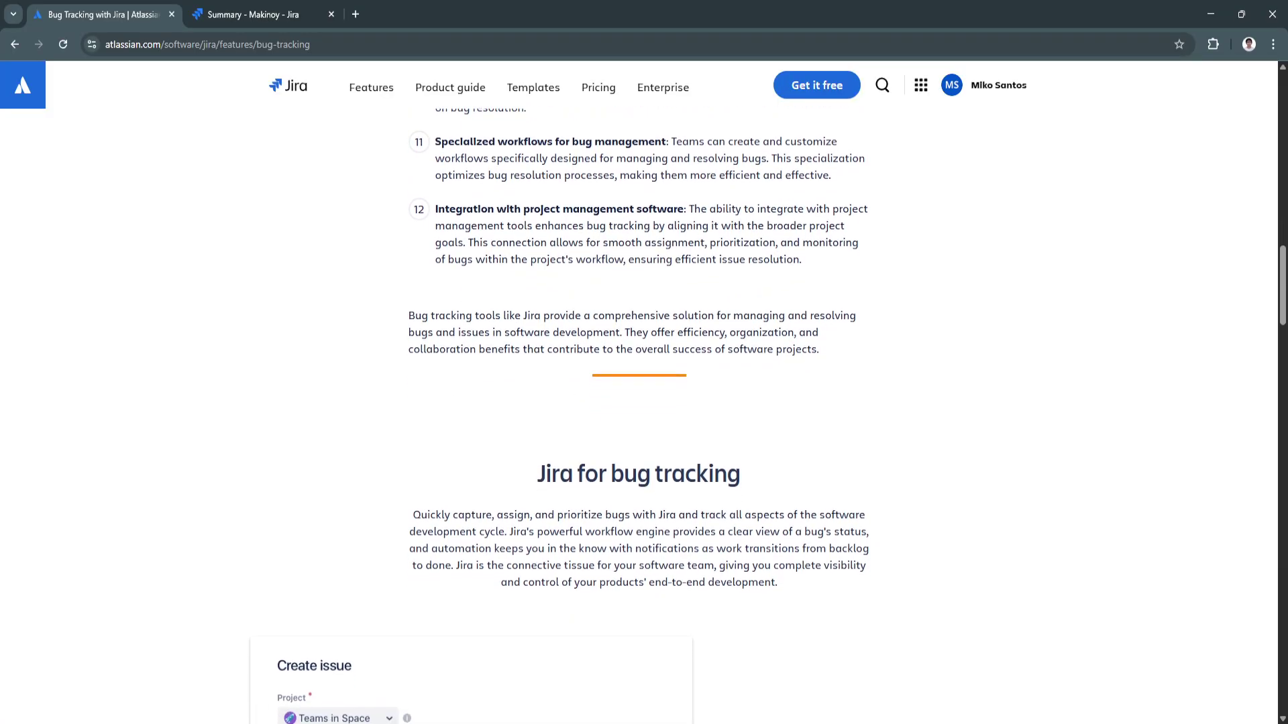
pyautogui.scroll(-1, 639, 402)
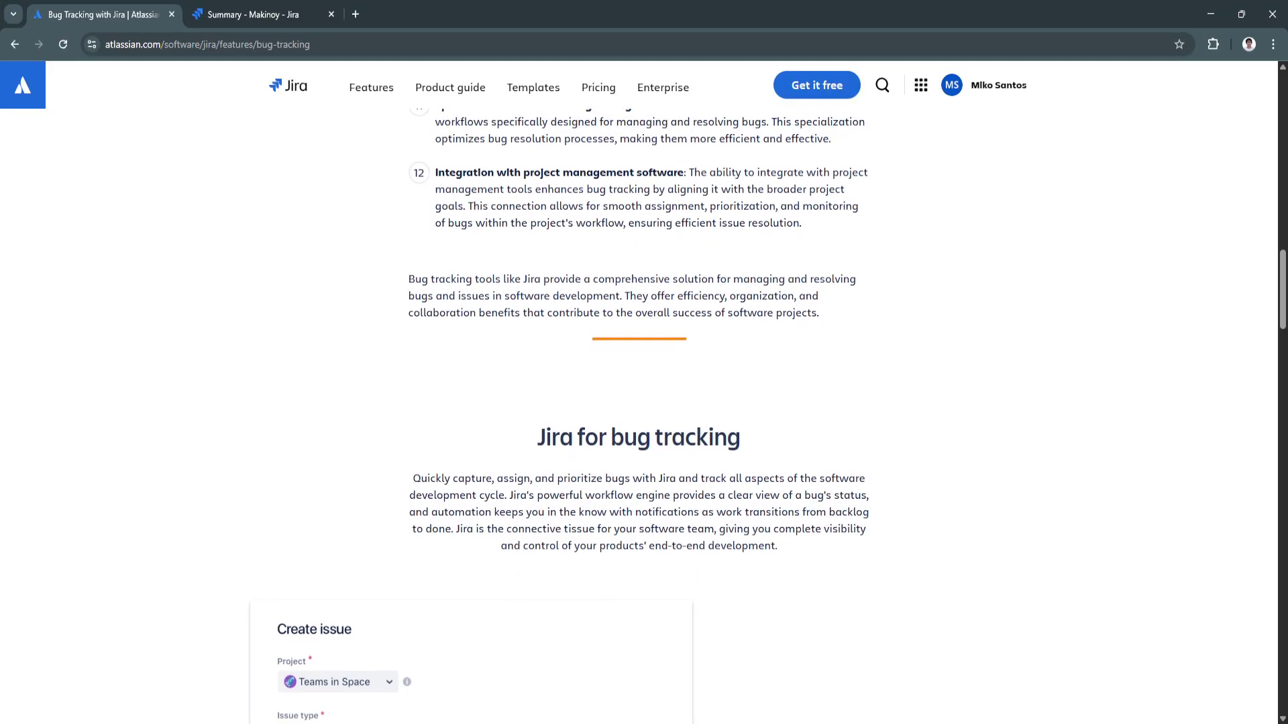
pyautogui.scroll(-1, 639, 403)
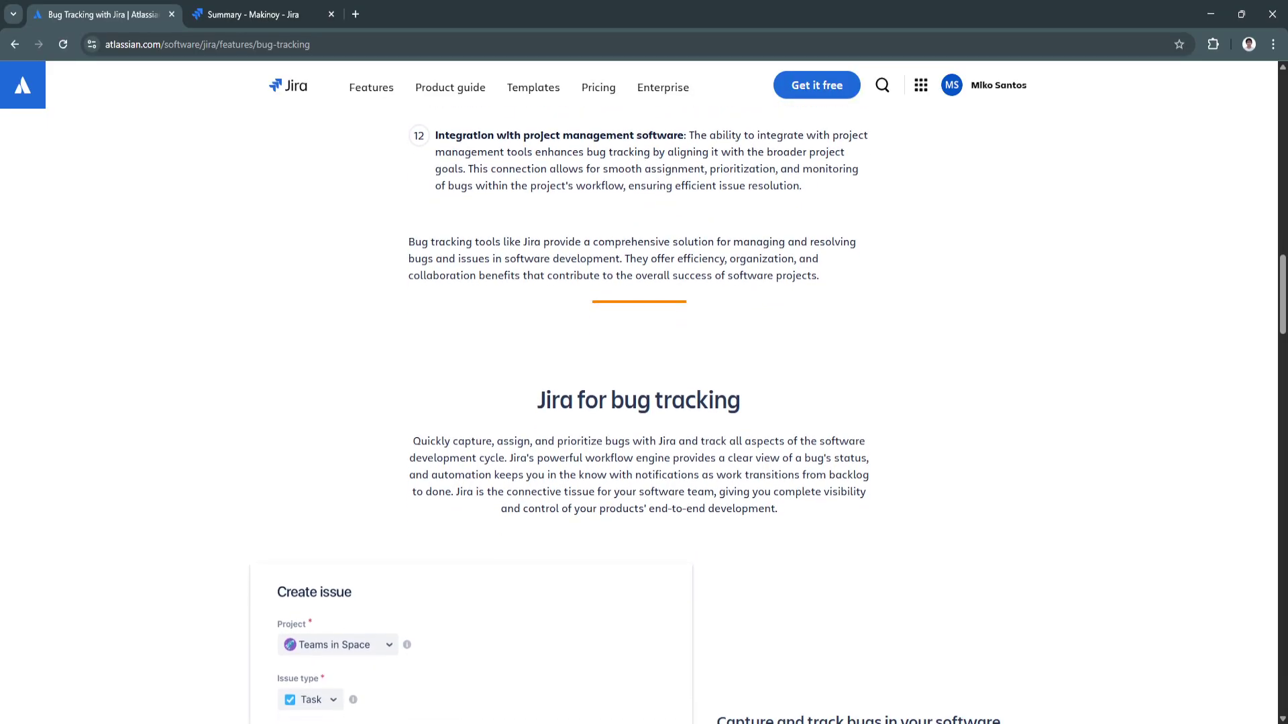
pyautogui.scroll(-1, 638, 402)
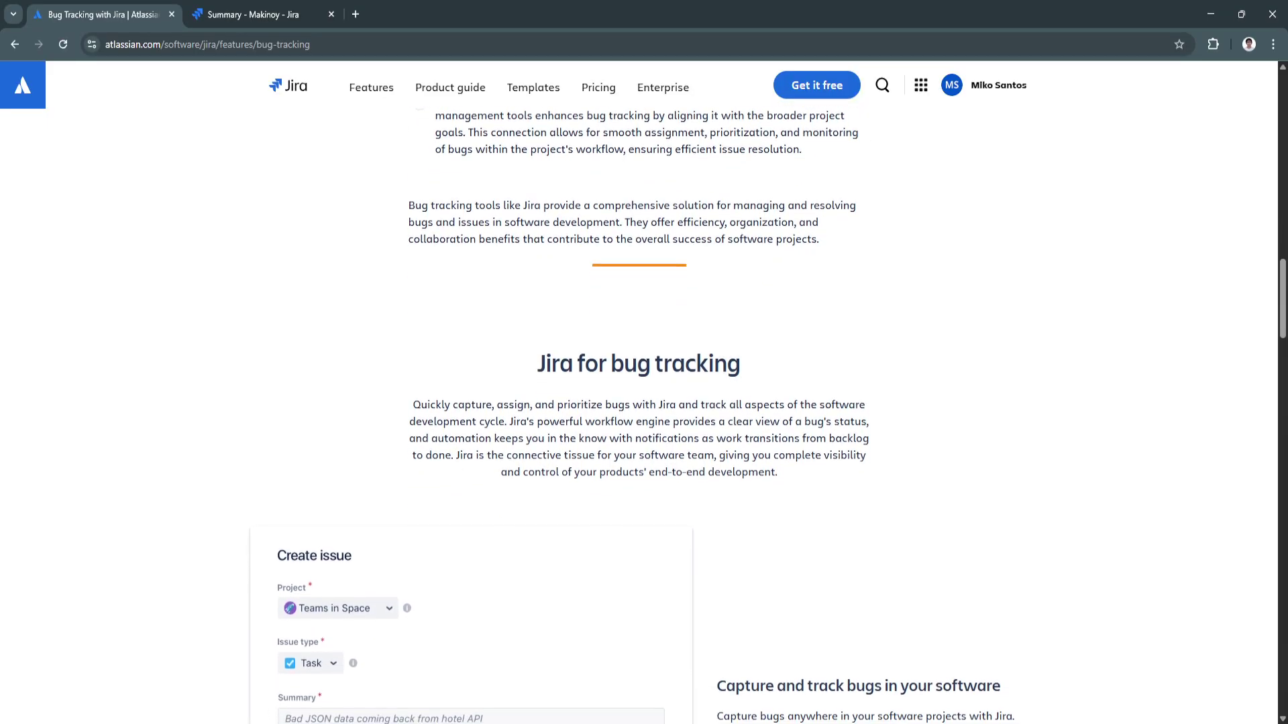
pyautogui.scroll(-1, 638, 403)
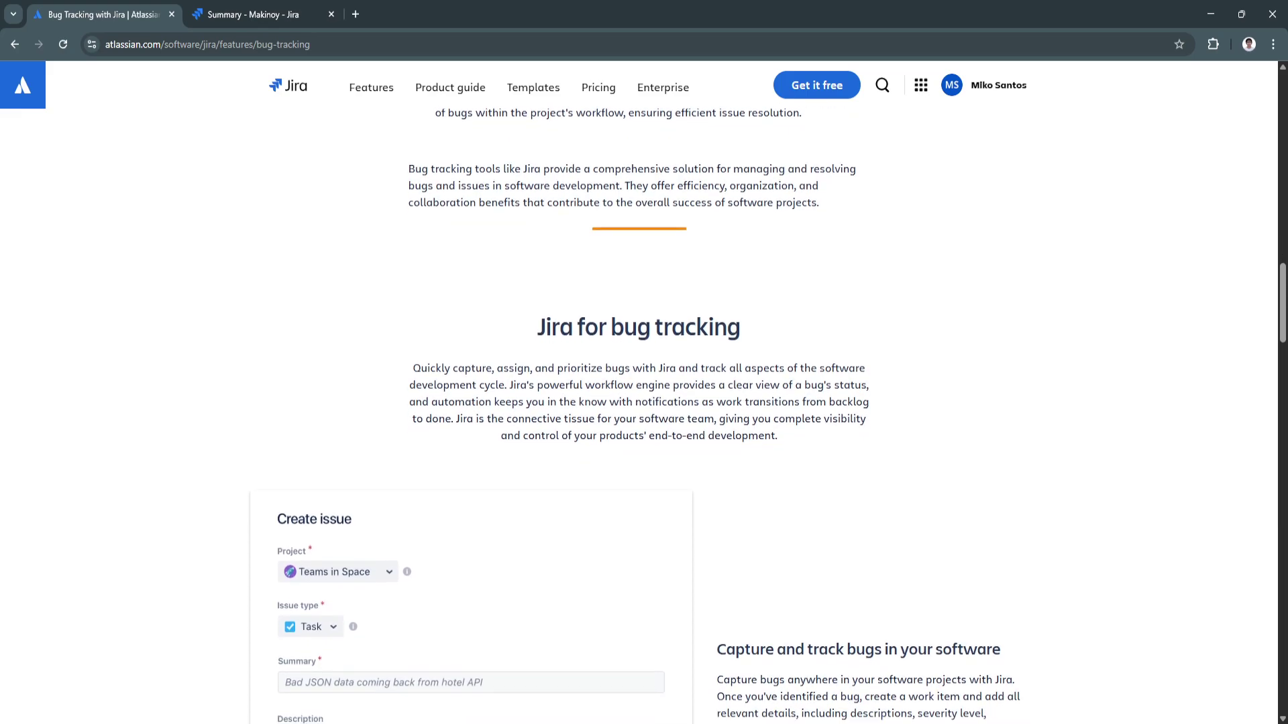
pyautogui.scroll(-1, 639, 403)
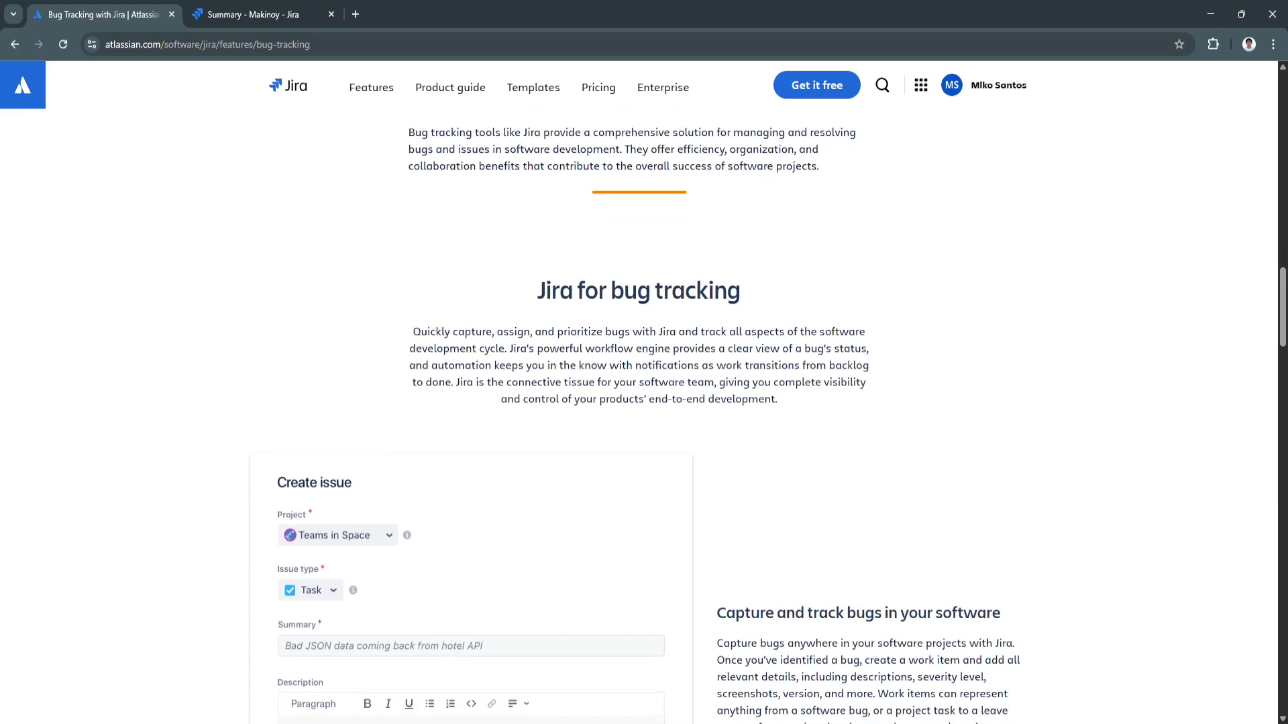
# Step: Examine the "Capture and track bugs in your software" section with its sample Create issue form
pyautogui.scroll(-1, 638, 402)
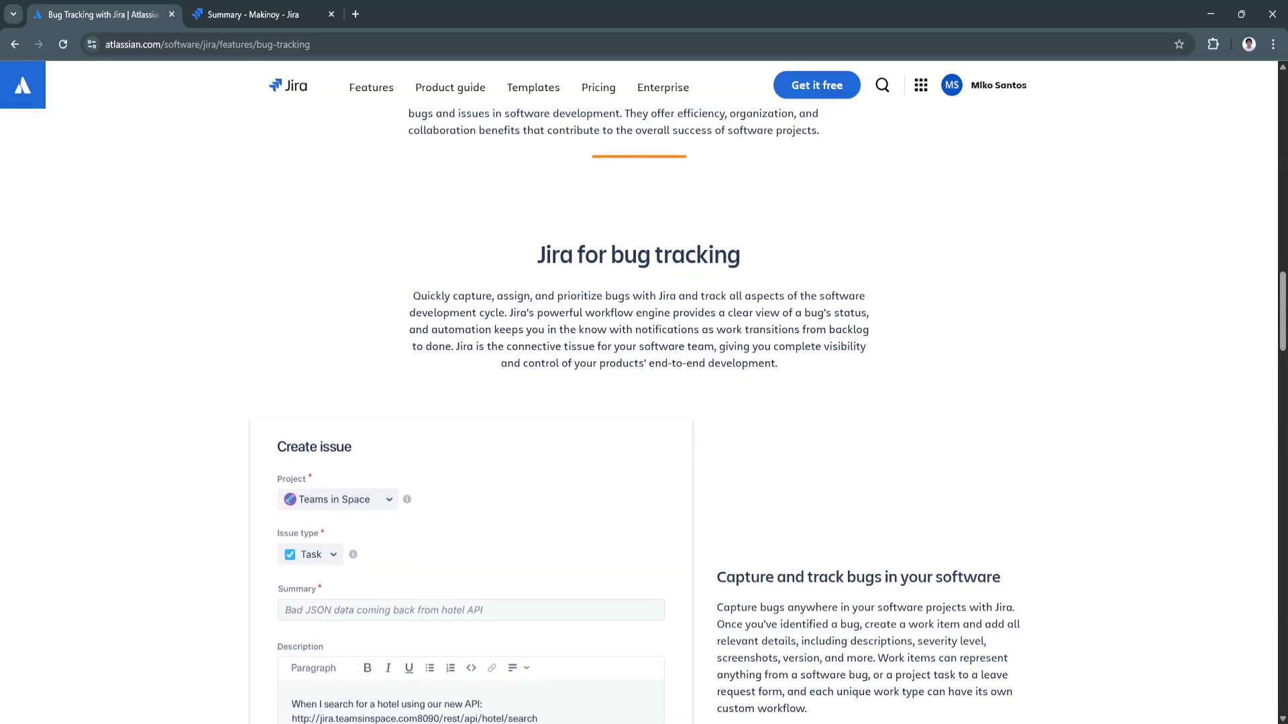
pyautogui.scroll(-1, 639, 403)
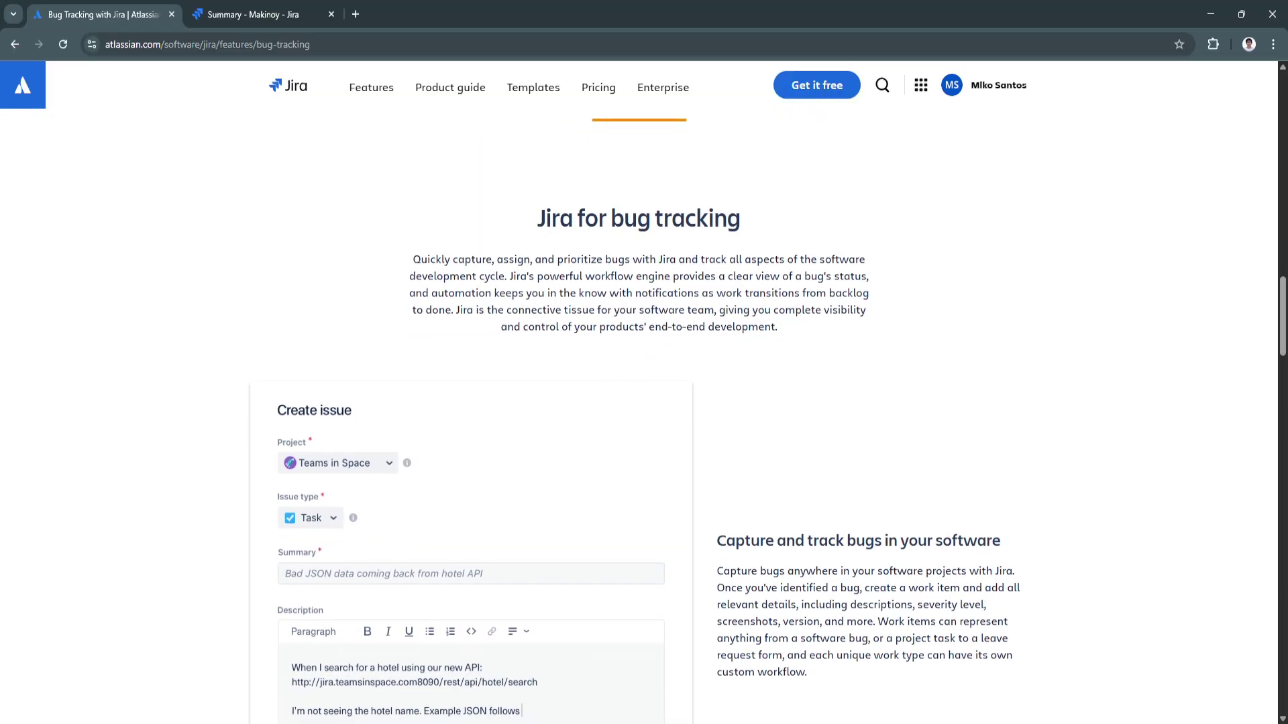
pyautogui.scroll(-1, 638, 403)
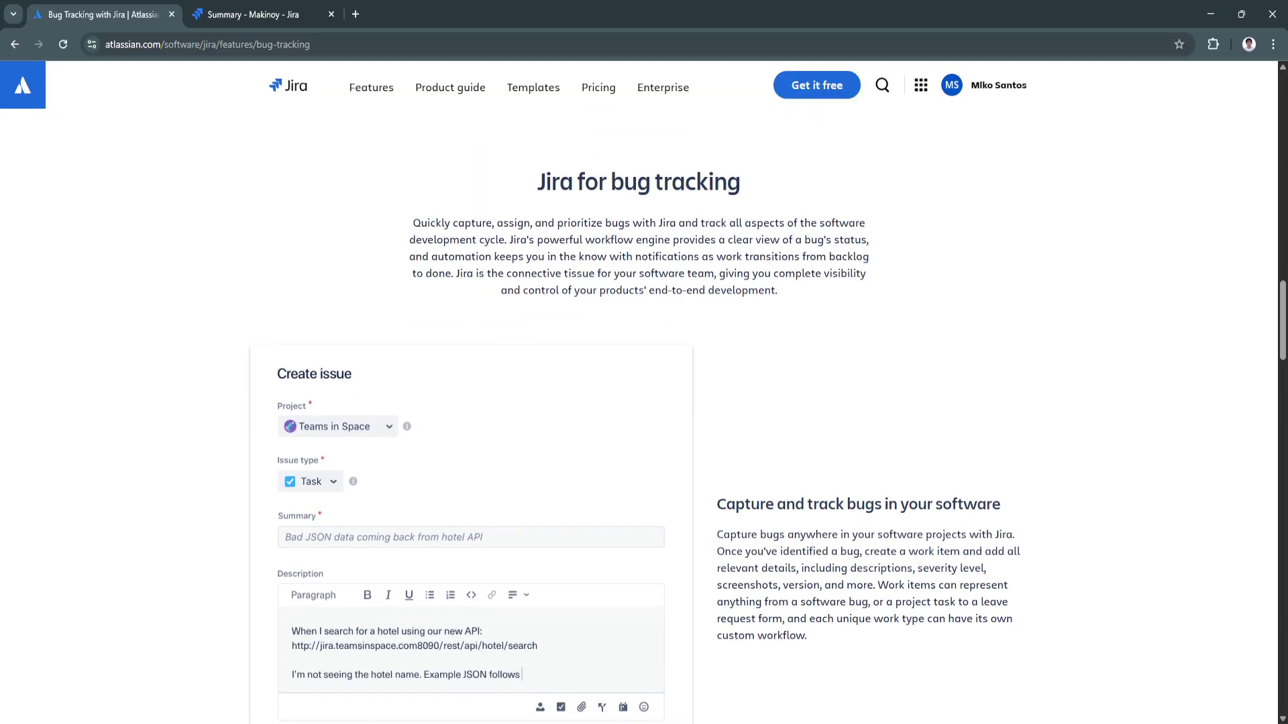
pyautogui.scroll(-1, 639, 403)
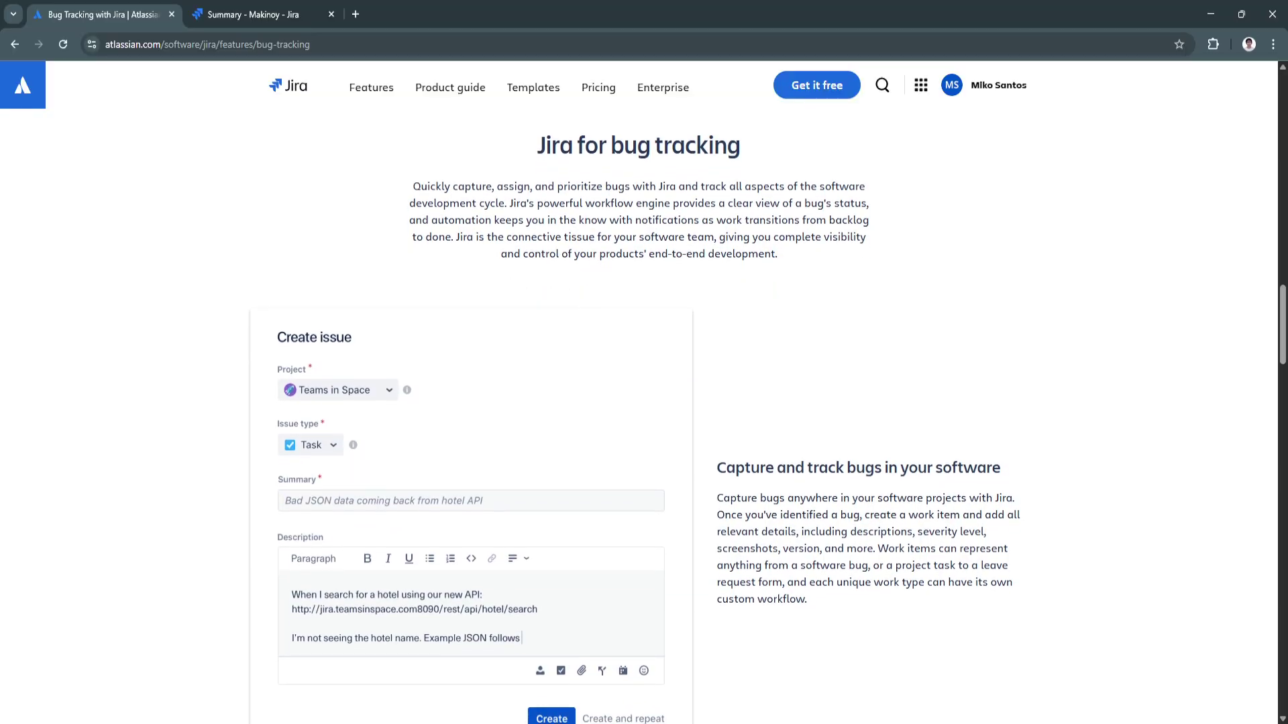
pyautogui.scroll(-1, 638, 403)
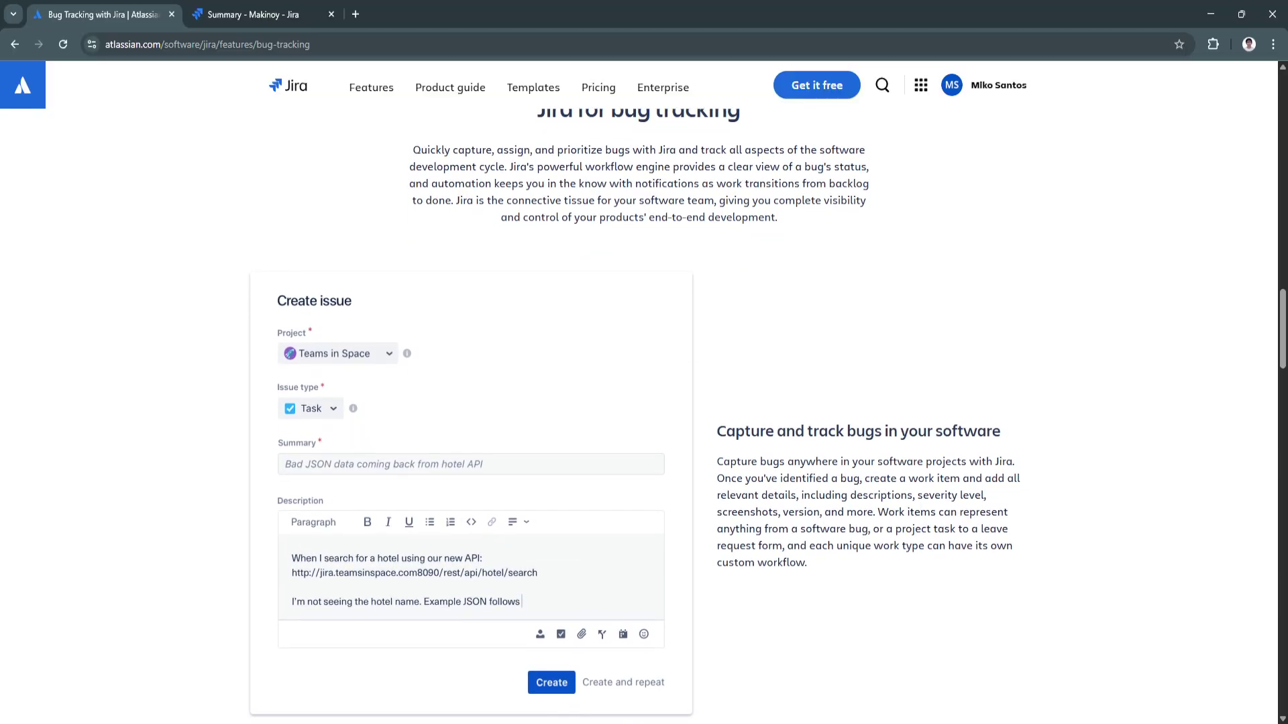
pyautogui.scroll(-1, 638, 402)
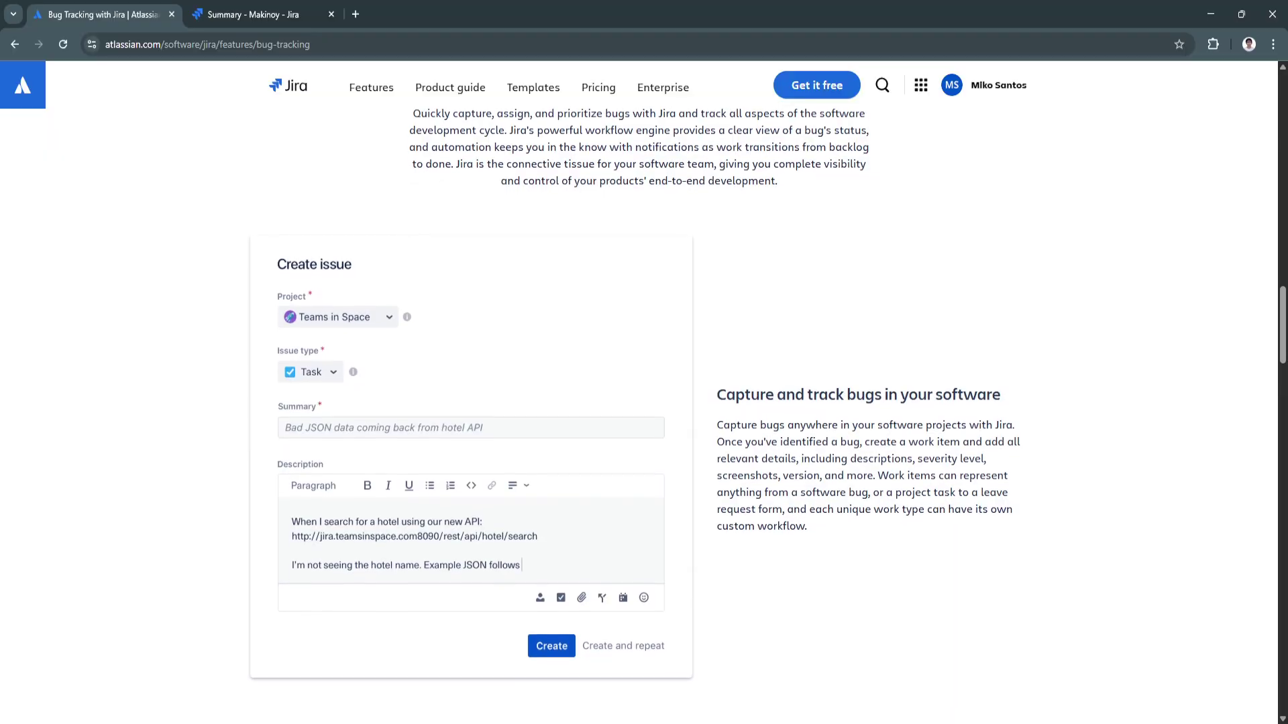
pyautogui.scroll(-1, 639, 402)
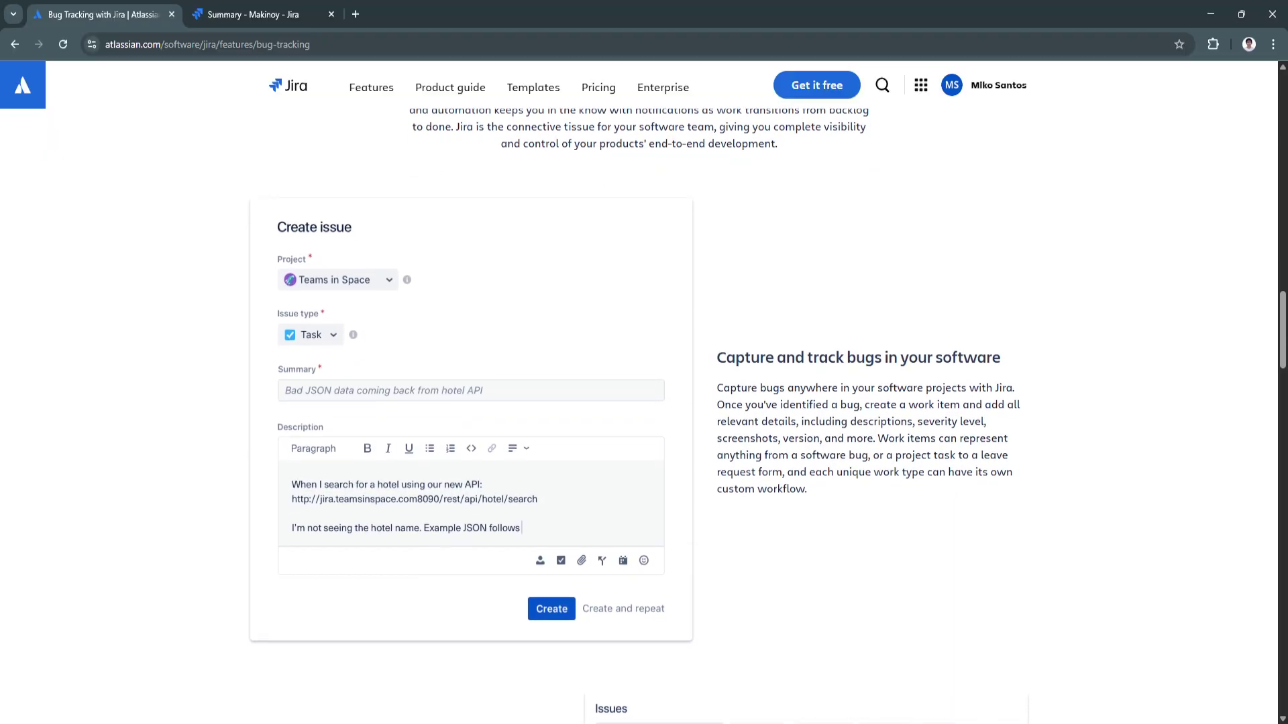
pyautogui.scroll(-1, 639, 416)
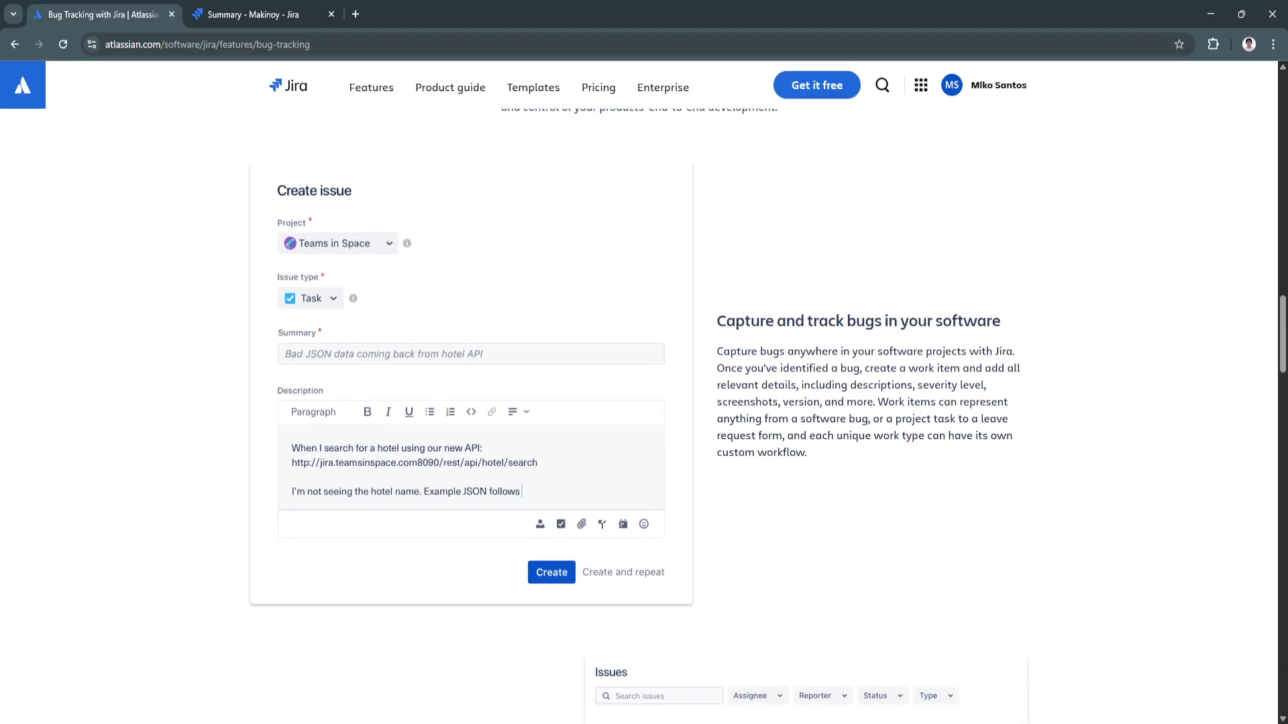
pyautogui.scroll(-1, 639, 416)
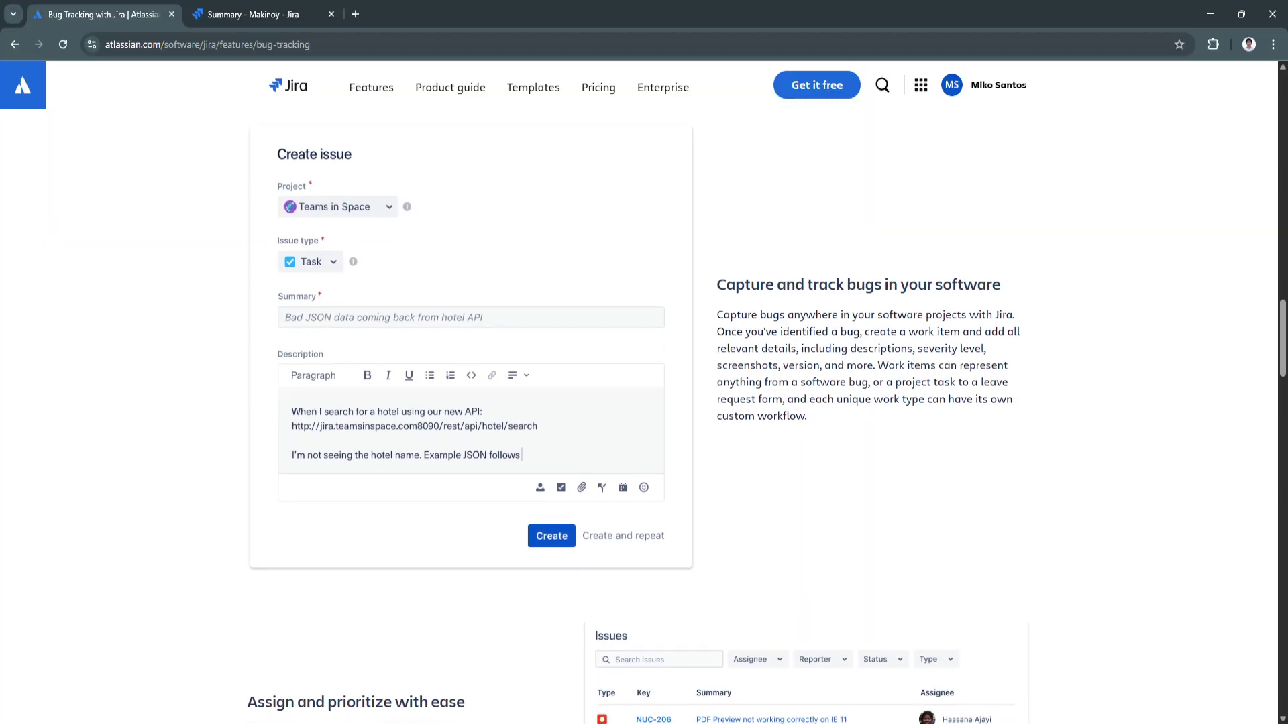
pyautogui.scroll(-1, 637, 403)
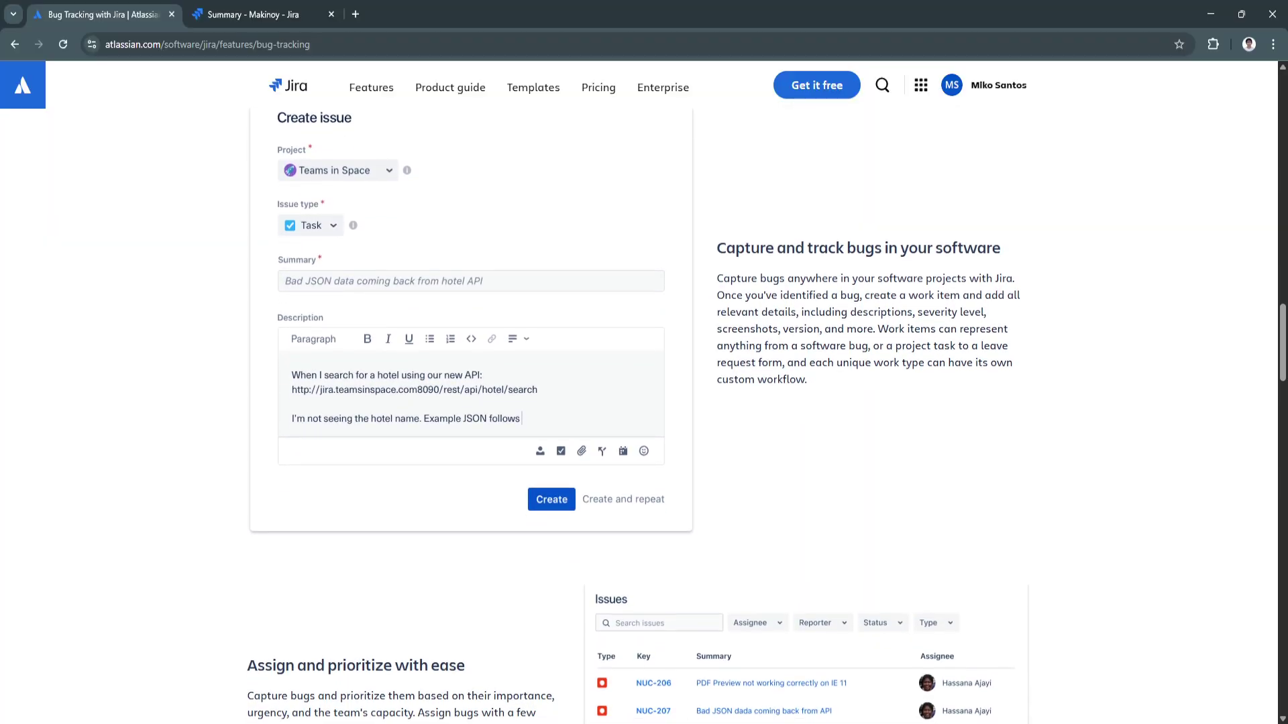
# Step: Examine the "Assign and prioritize with ease" section and its sample Issues list
pyautogui.scroll(-1, 637, 402)
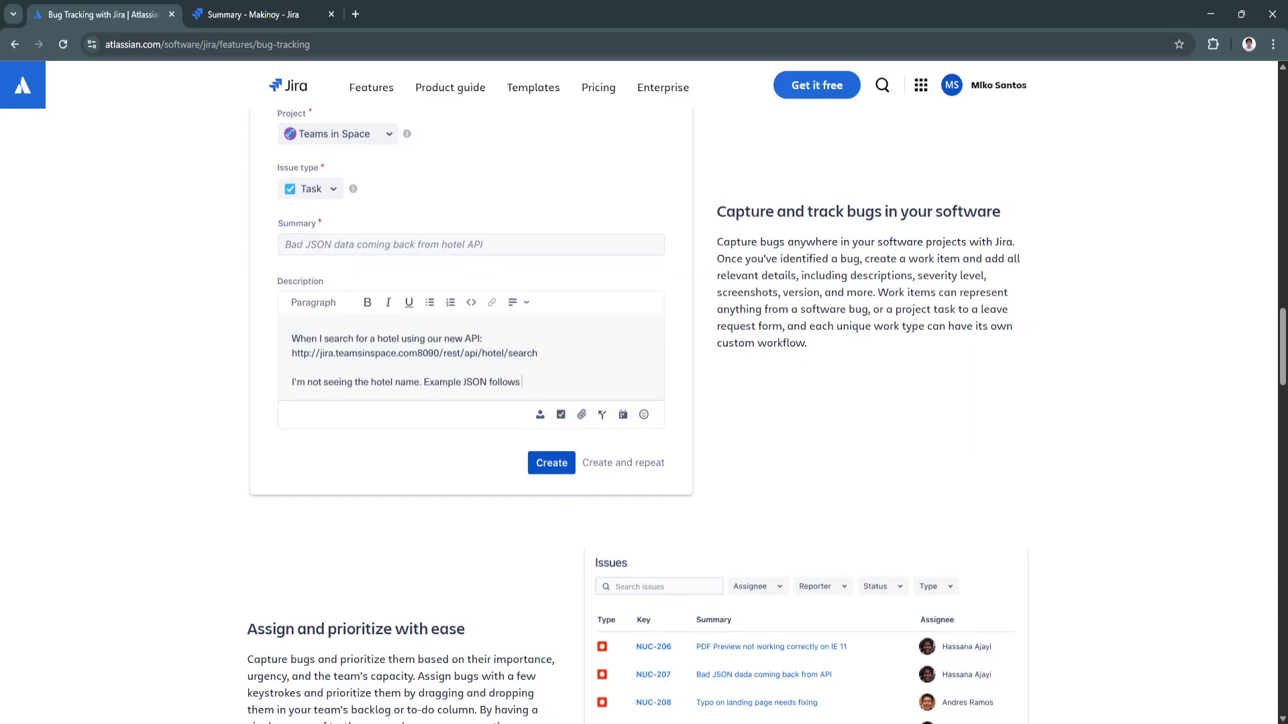
pyautogui.scroll(-1, 639, 416)
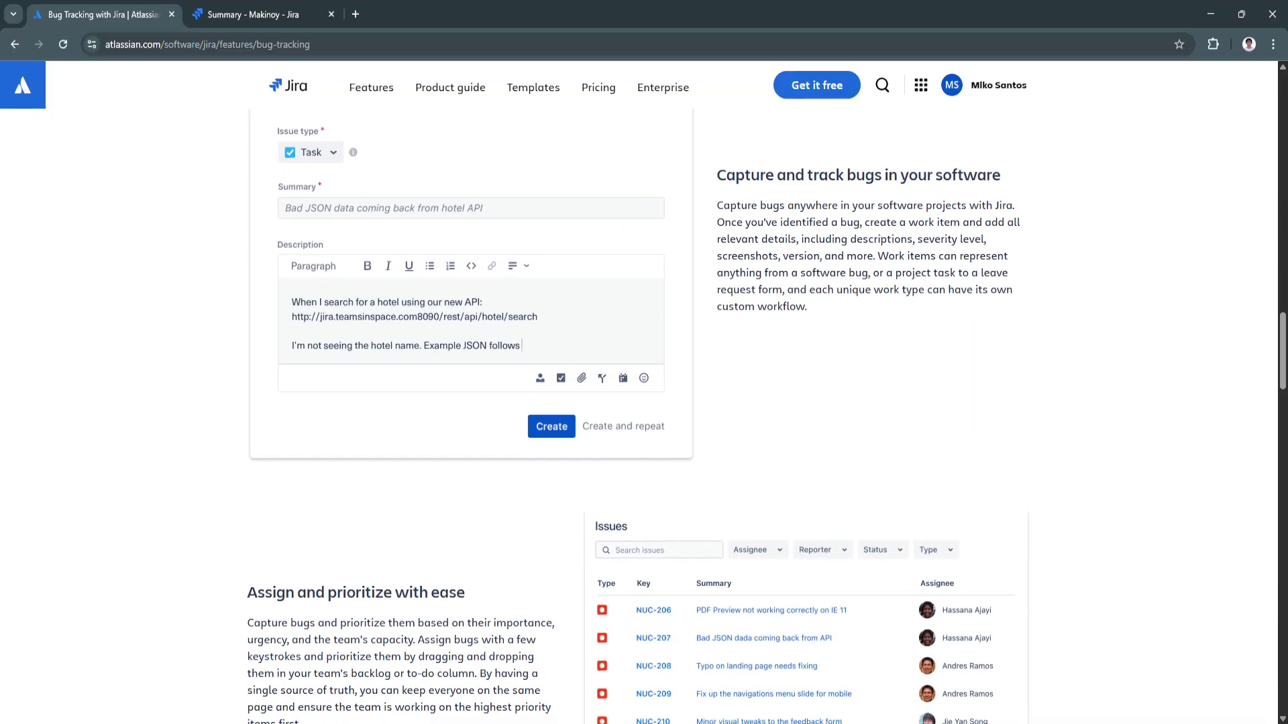
pyautogui.scroll(-1, 637, 403)
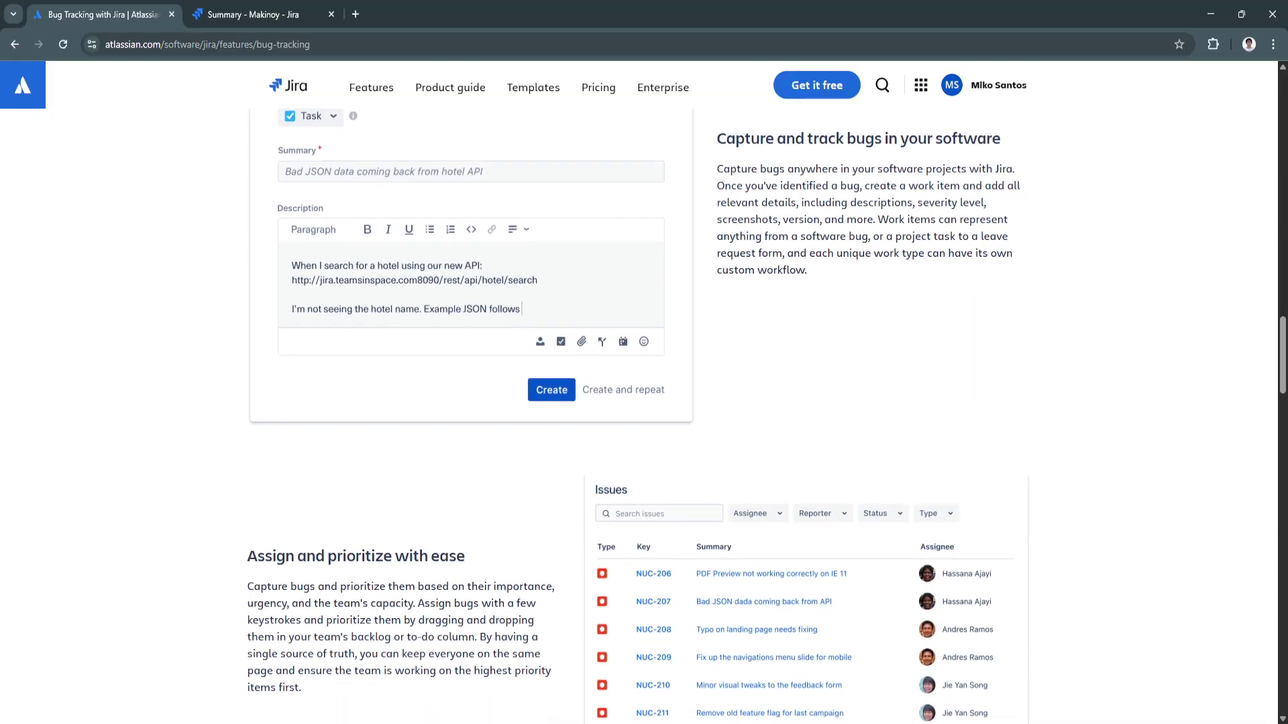
pyautogui.scroll(-1, 637, 403)
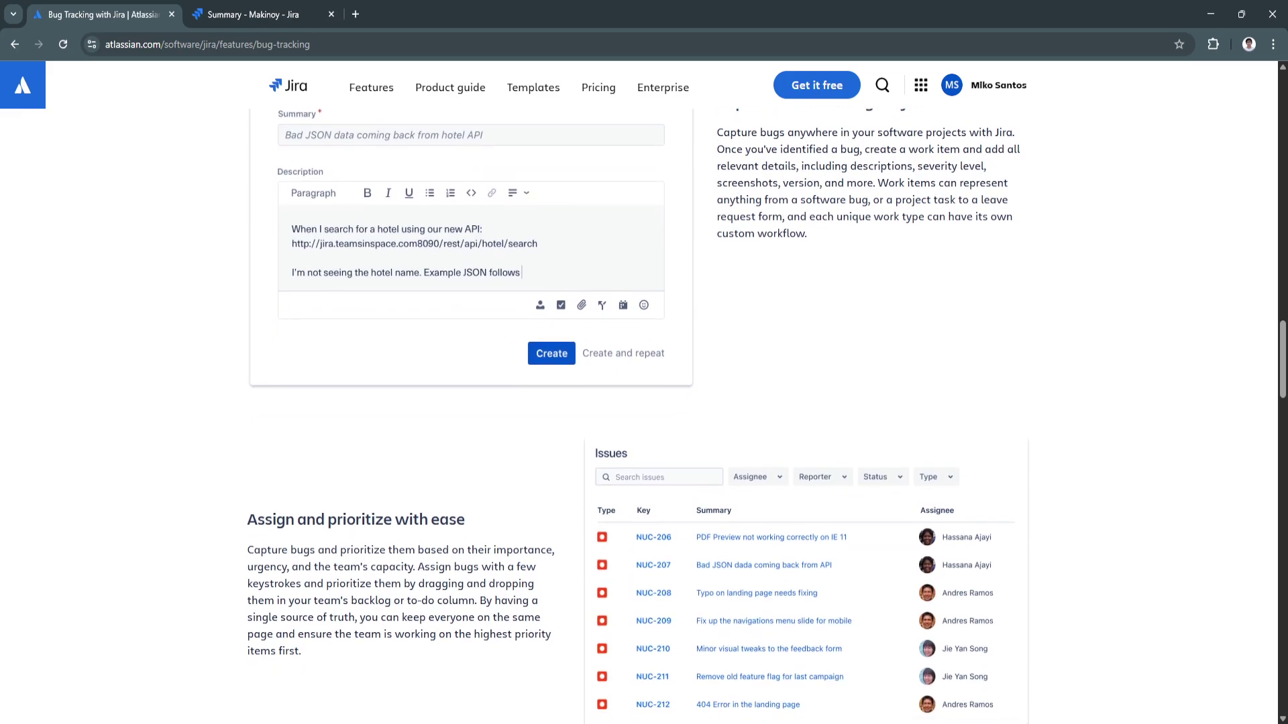
pyautogui.scroll(-1, 637, 403)
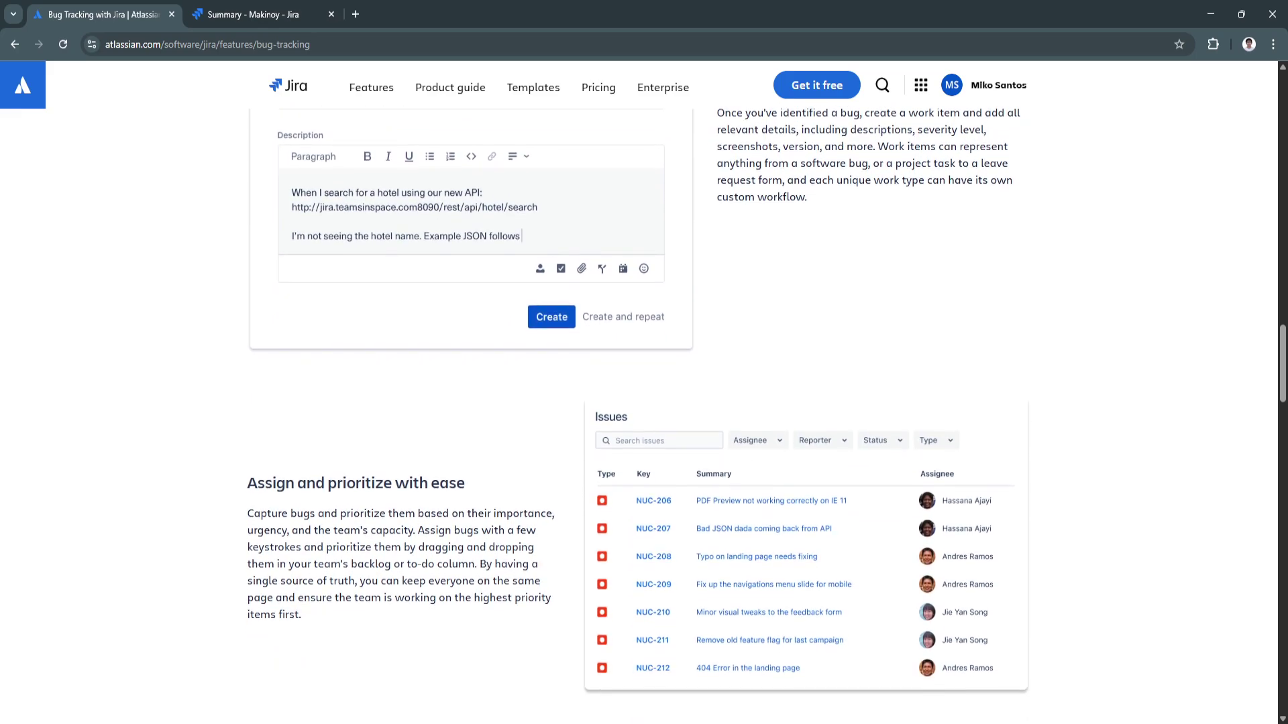
pyautogui.scroll(-1, 638, 402)
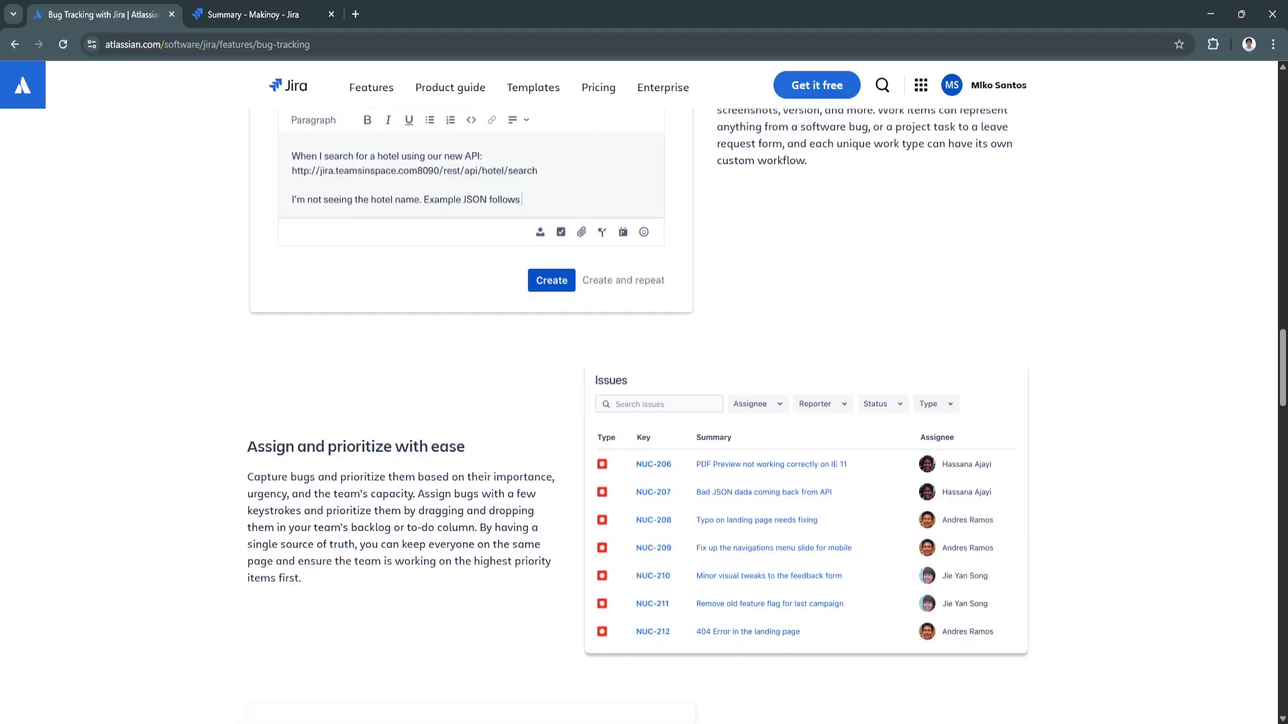
pyautogui.scroll(-1, 637, 402)
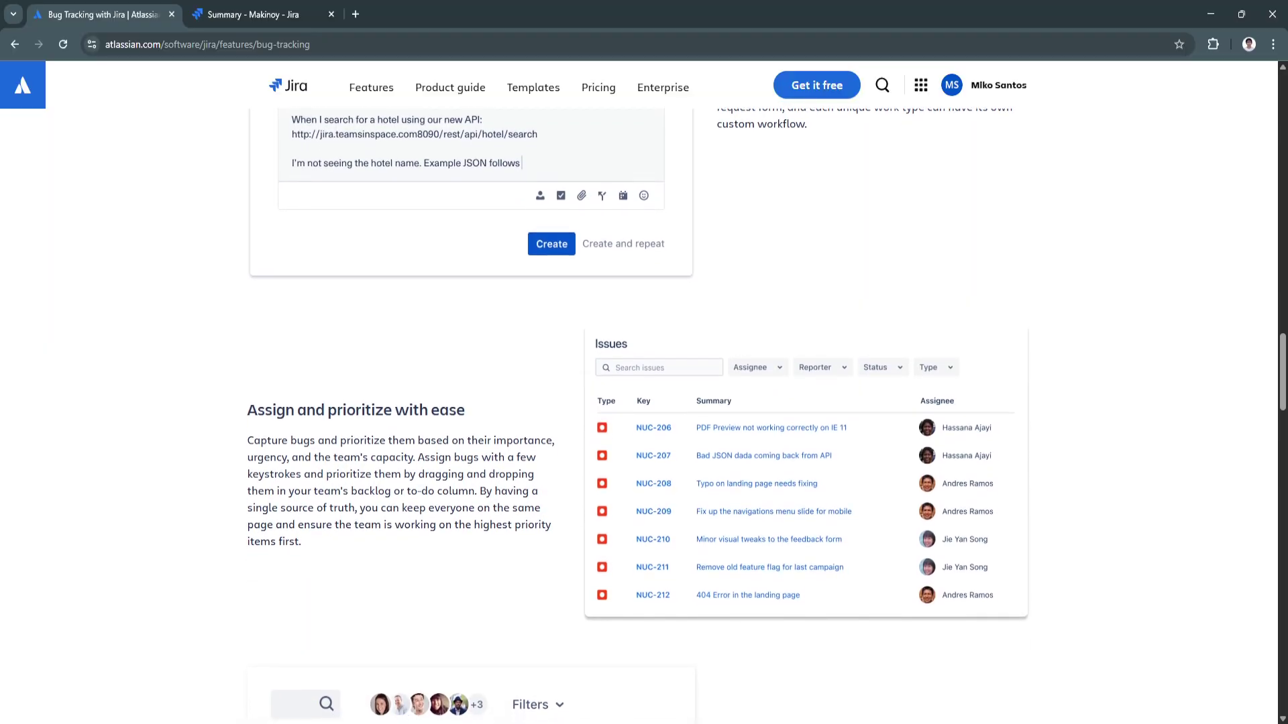
pyautogui.scroll(-1, 638, 403)
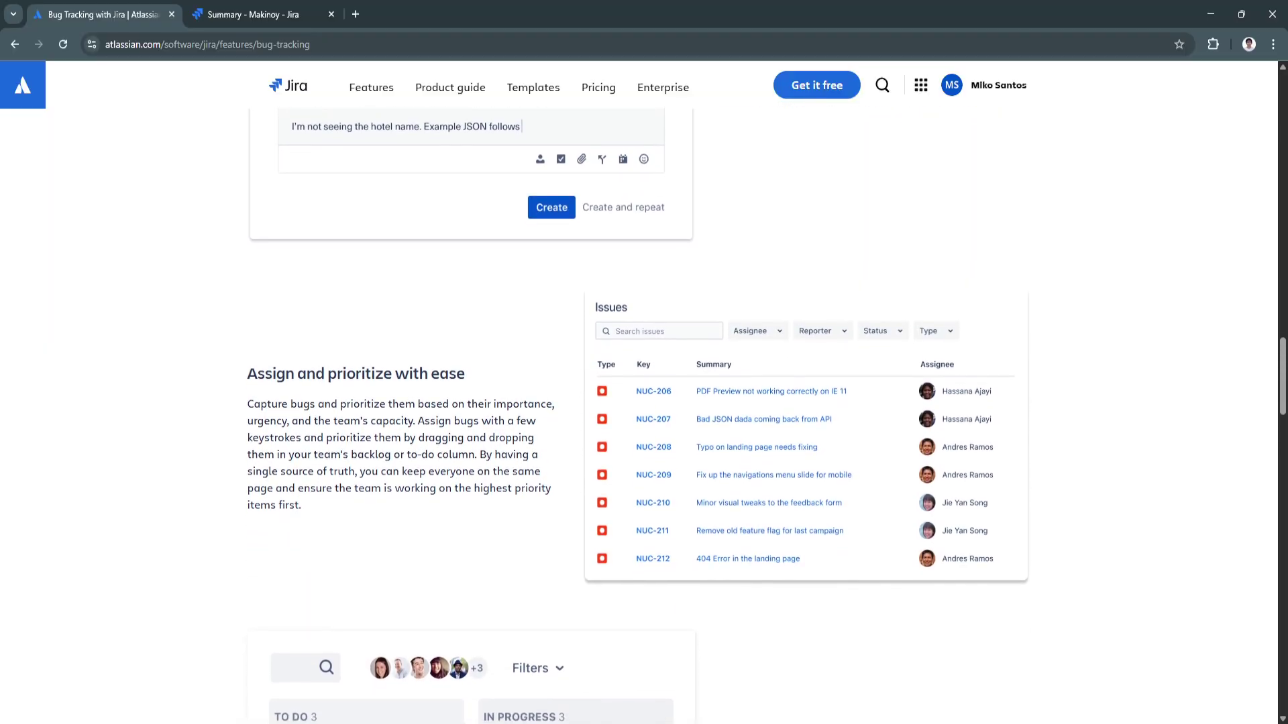
pyautogui.scroll(-1, 637, 402)
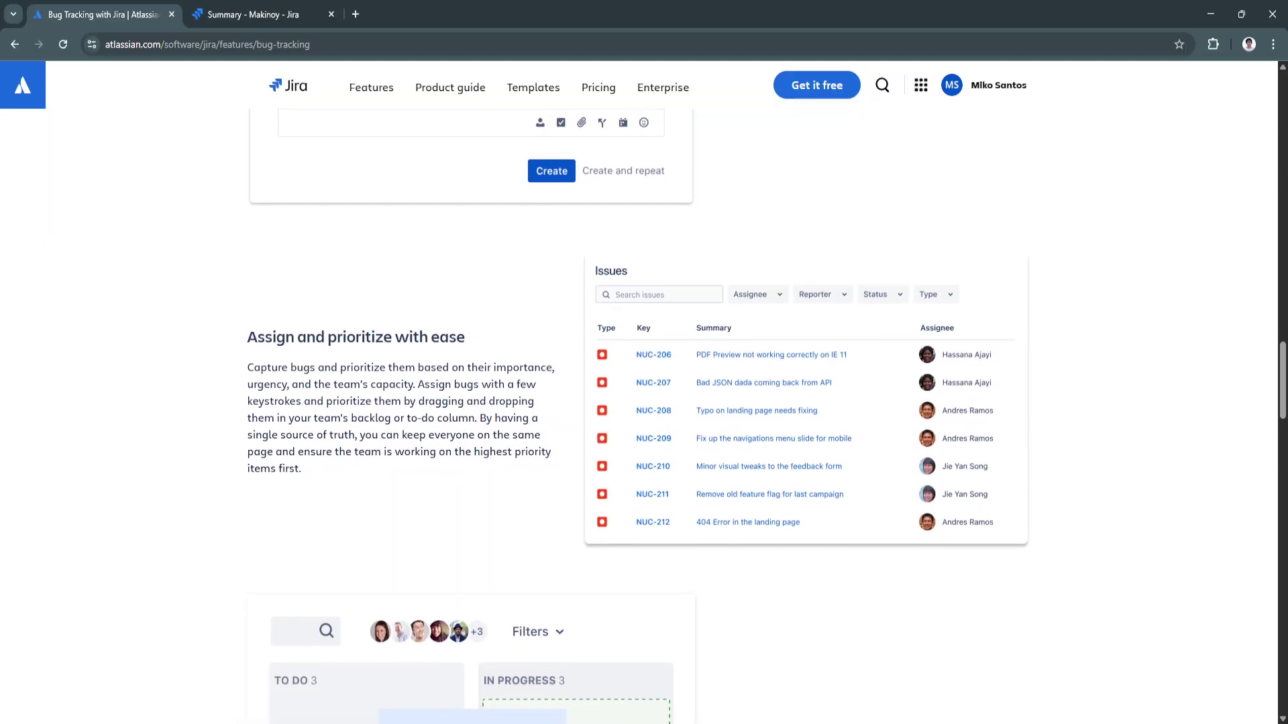
# Step: Read the "Track bugs from backlog to done" section alongside its sample board
pyautogui.scroll(-1, 637, 402)
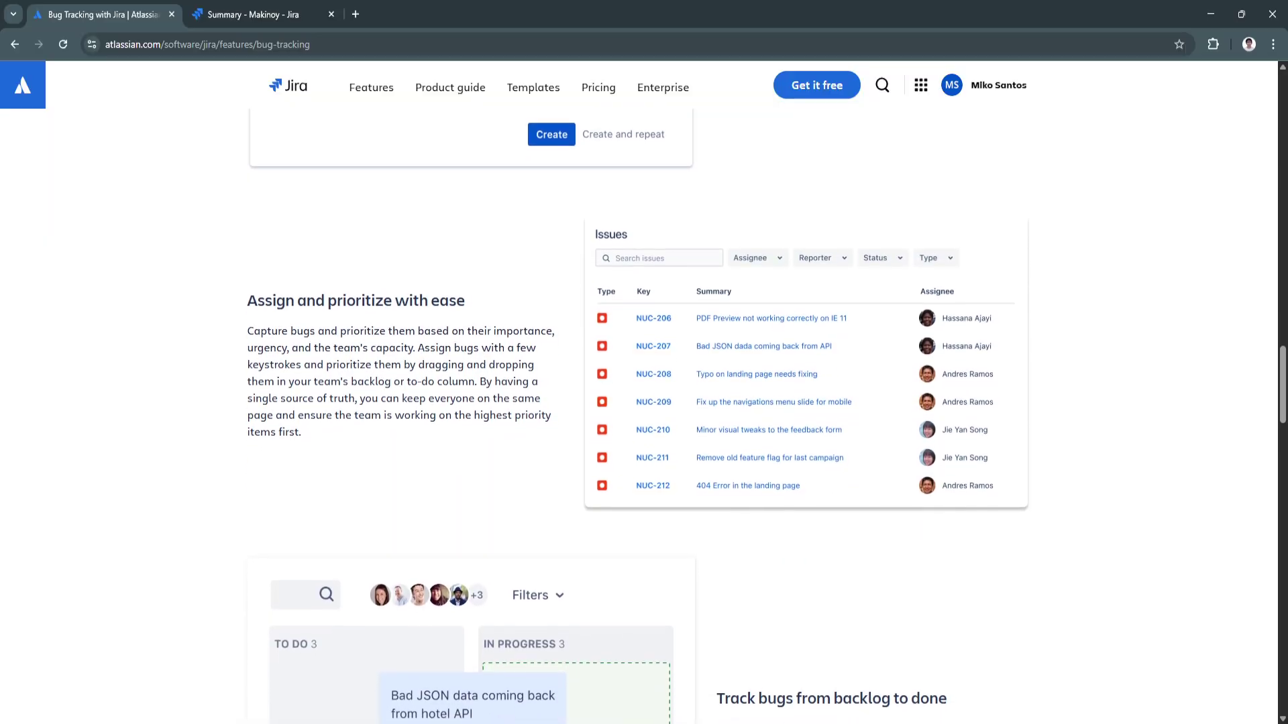
pyautogui.scroll(-1, 637, 402)
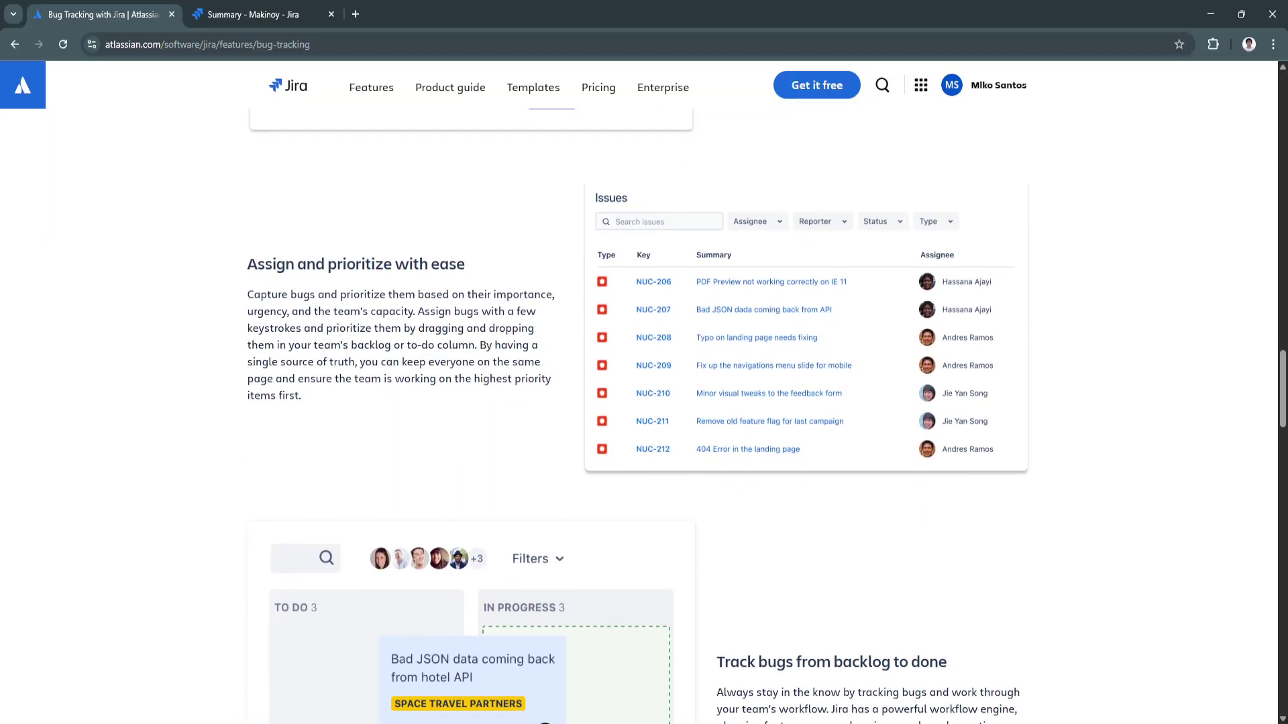
pyautogui.scroll(-1, 637, 403)
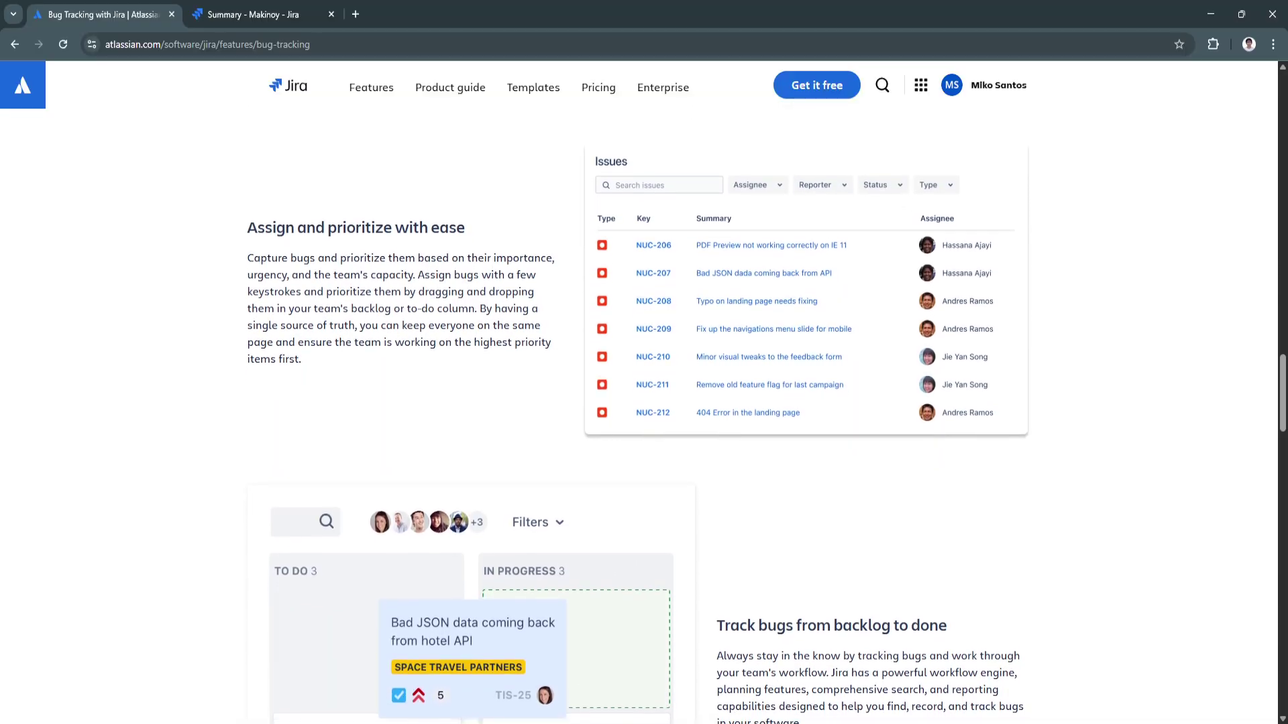
pyautogui.scroll(-1, 637, 402)
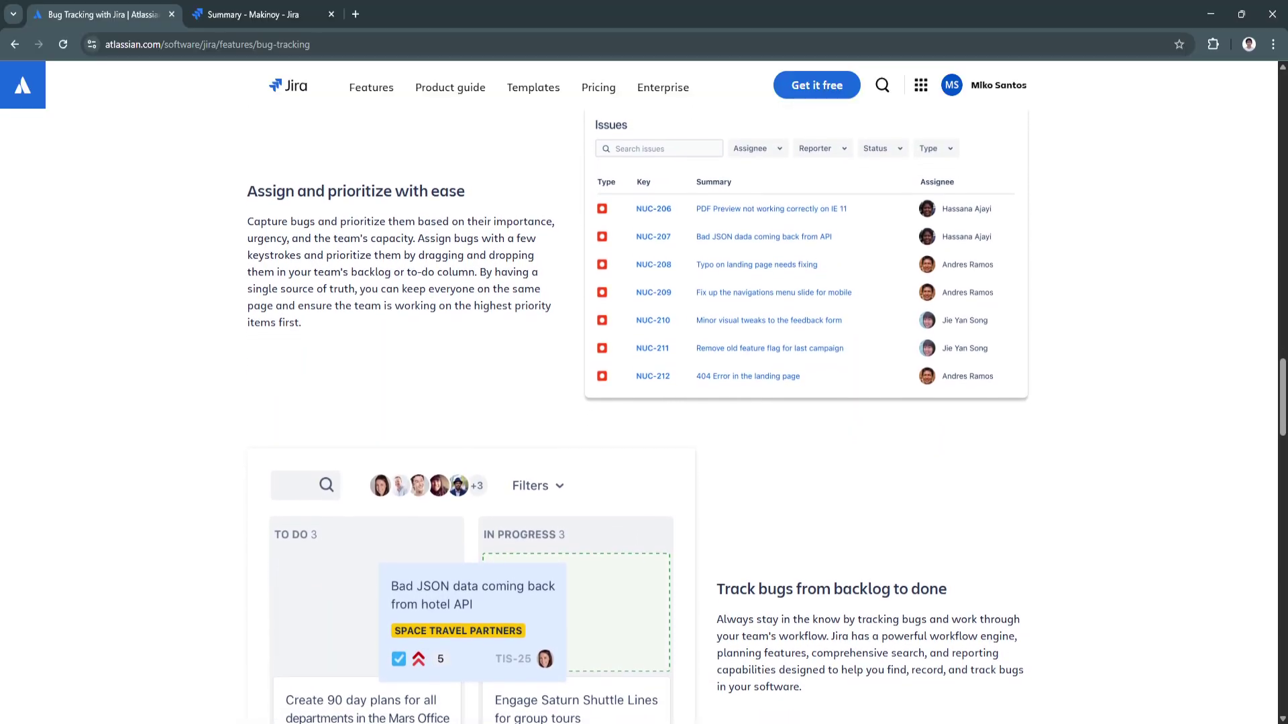
# Step: Switch from the article to the Makinoy project's summary in Jira, then preview the new bug form and dismiss it
pyautogui.press('Home')
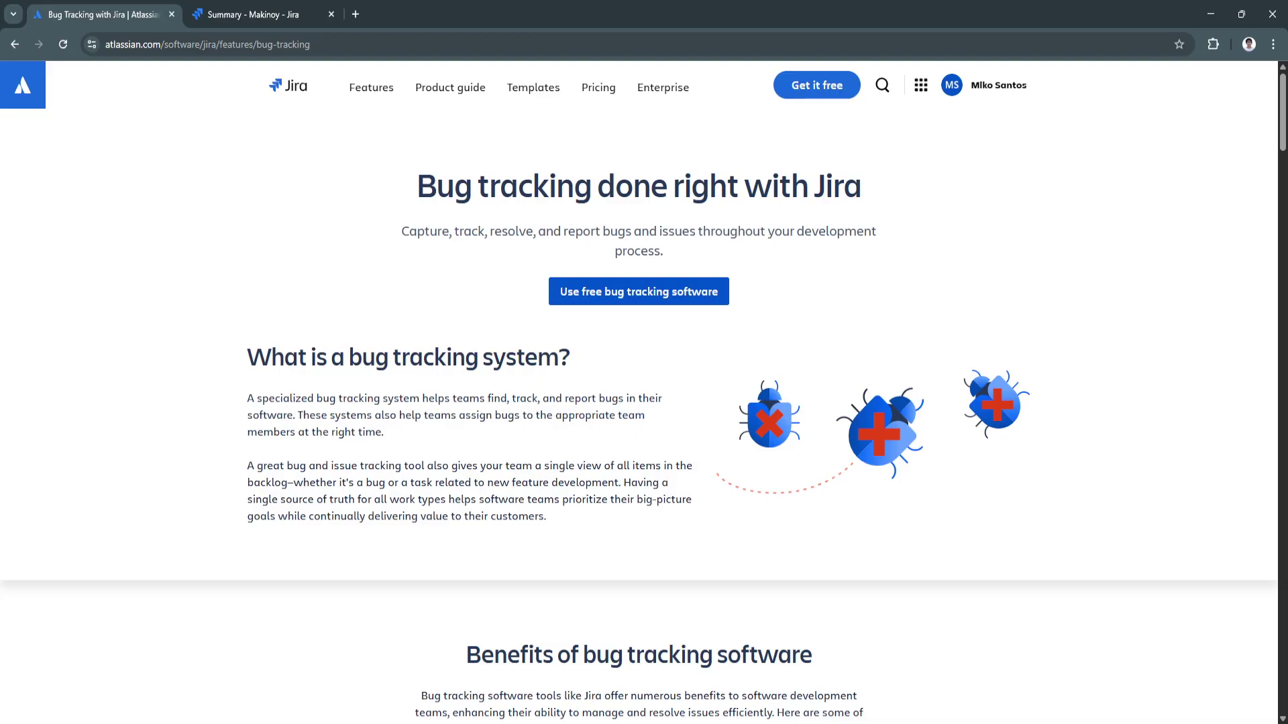
pyautogui.hotkey('ctrl', 'Tab')
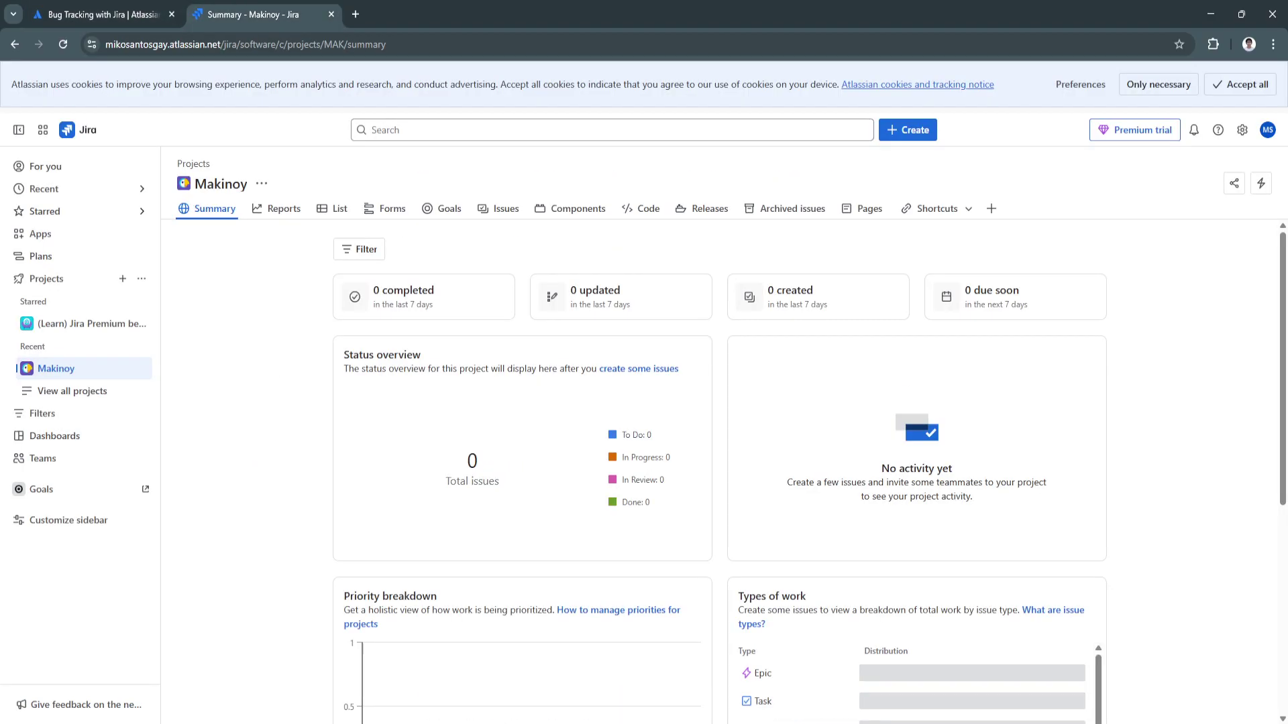
pyautogui.scroll(-1, 719, 472)
pyautogui.scroll(1, 720, 471)
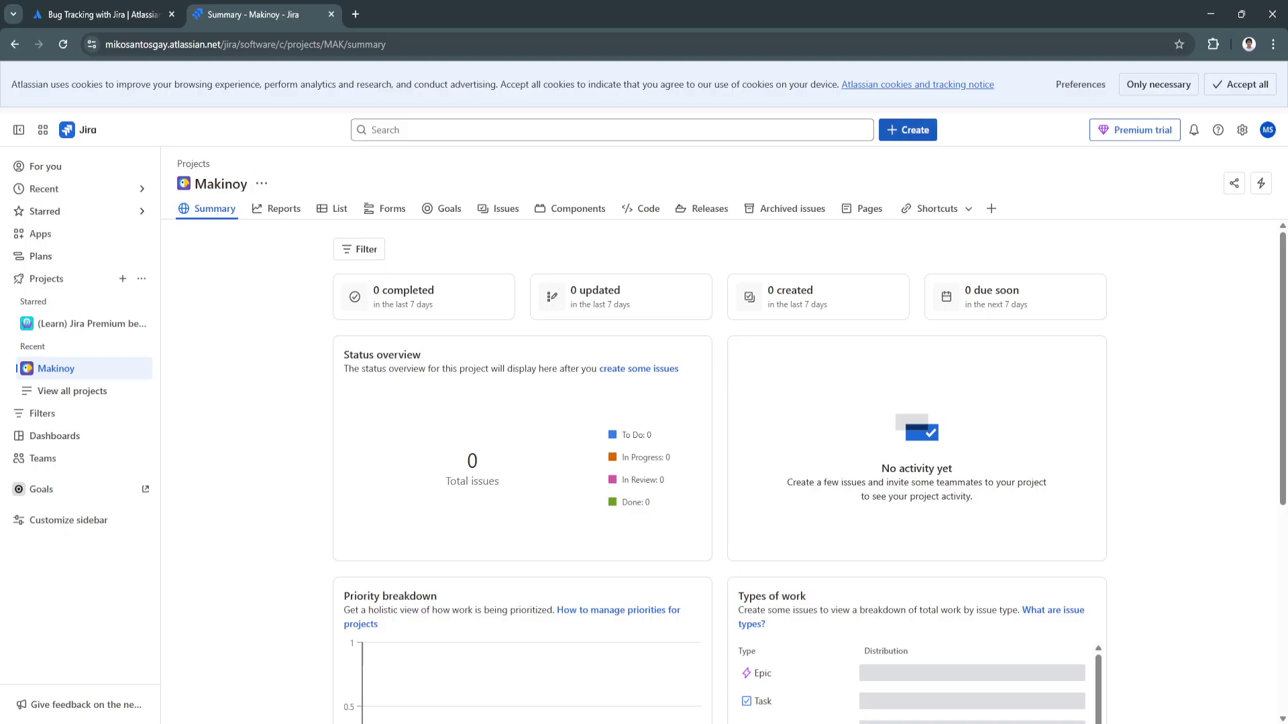
pyautogui.click(907, 130)
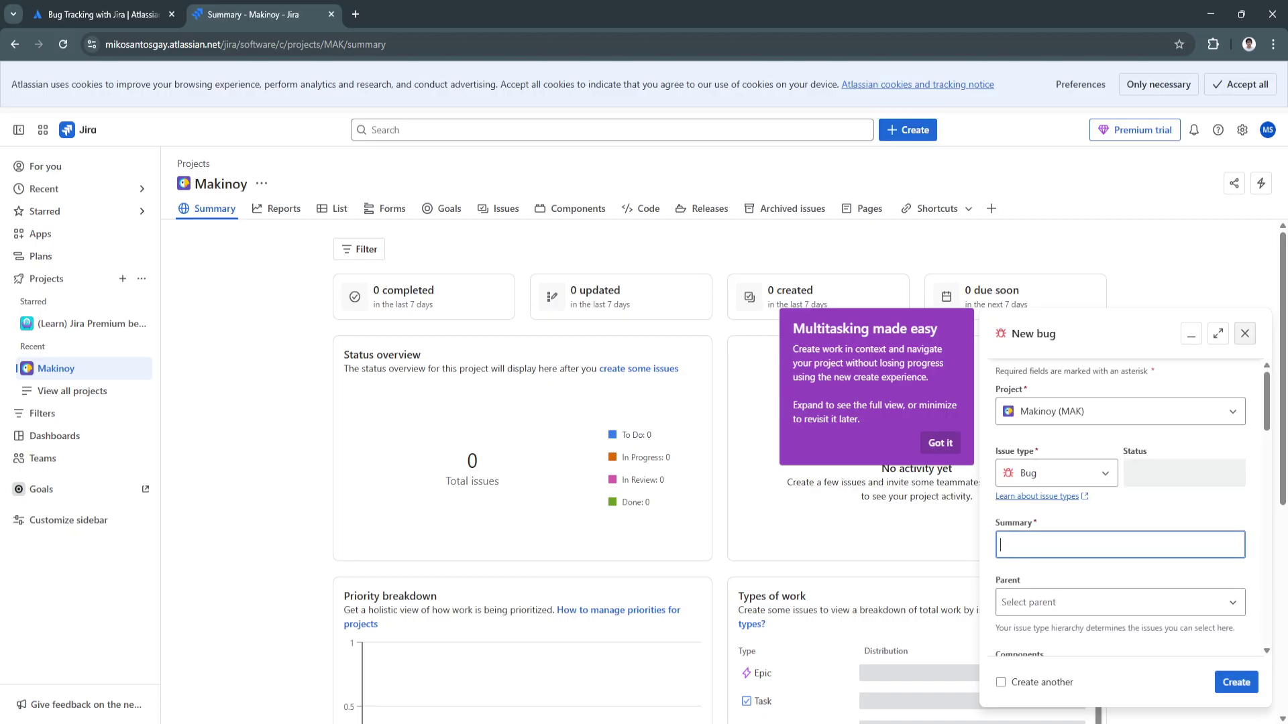
pyautogui.click(1244, 333)
# Step: Show the list of all Jira projects and open the project template gallery
pyautogui.click(74, 368)
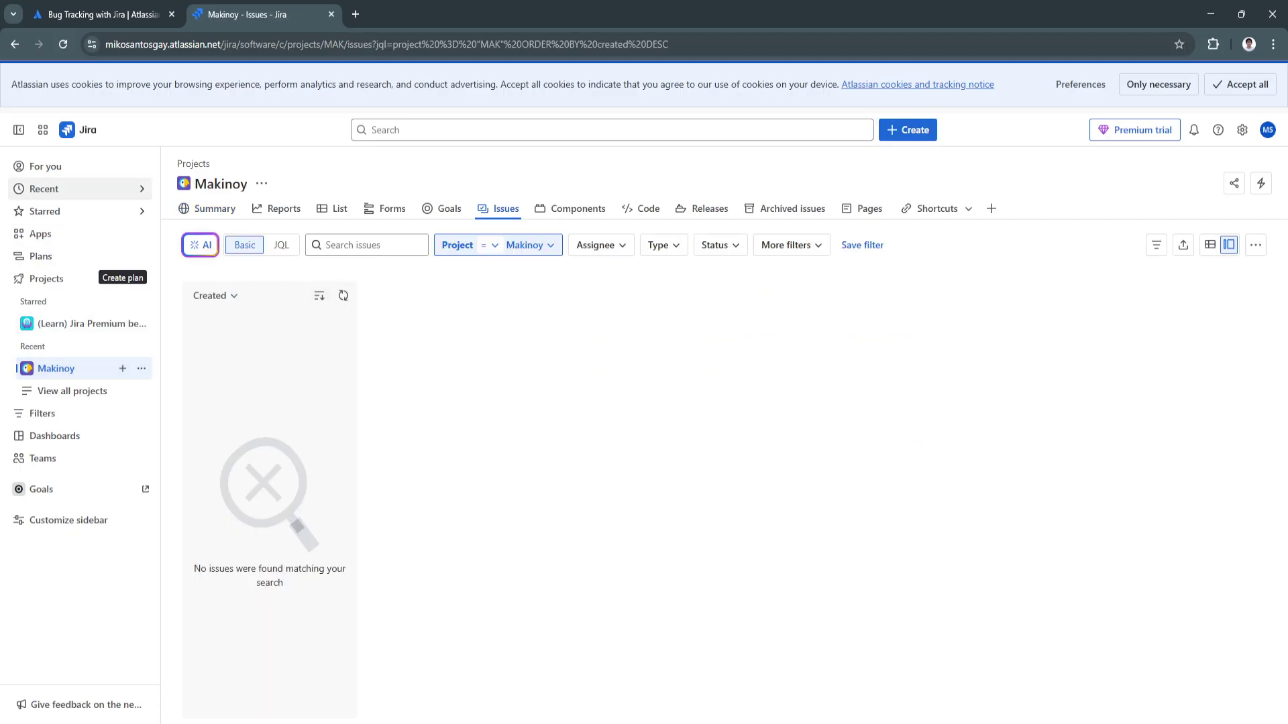
pyautogui.click(72, 391)
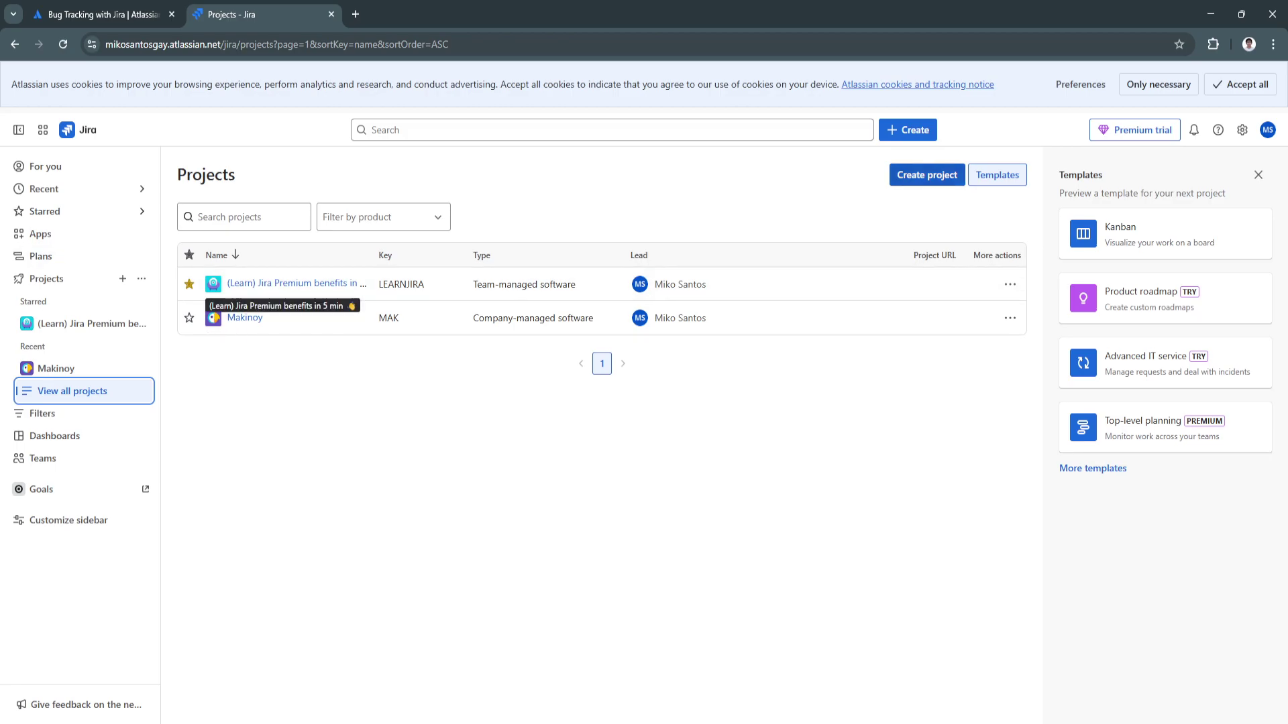
pyautogui.click(262, 284)
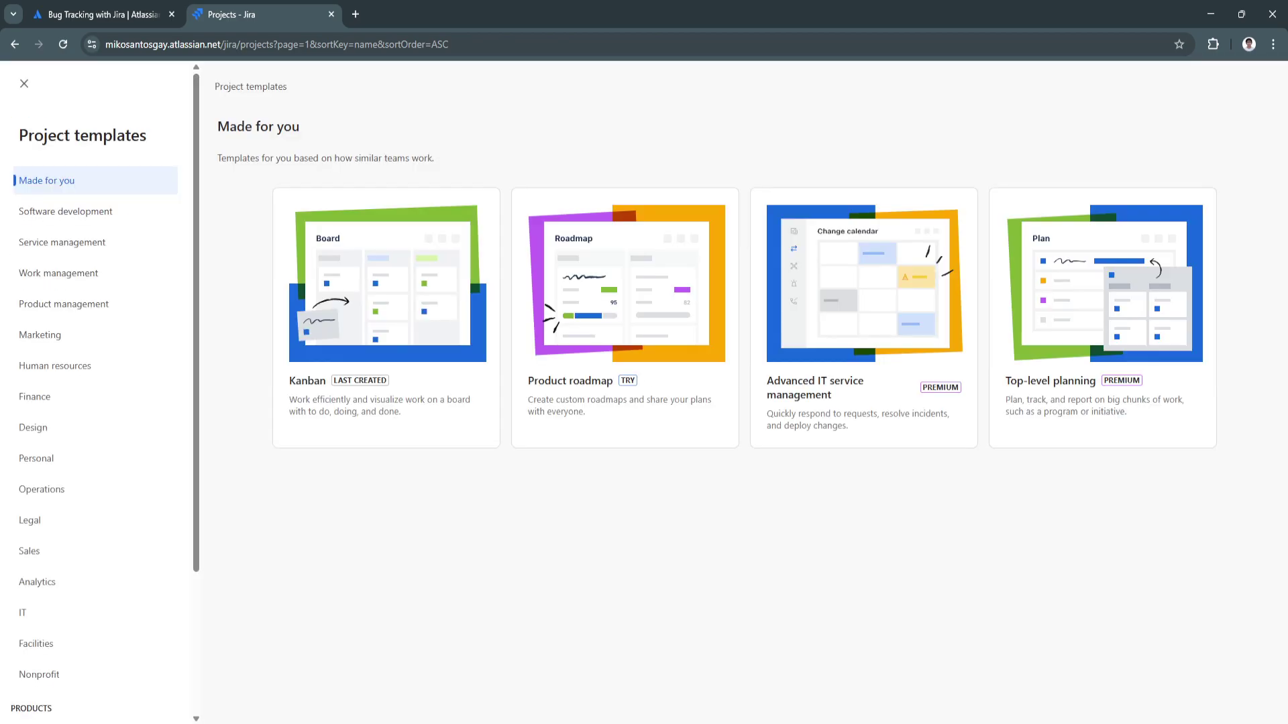
# Step: Find the Bug tracking template among the Jira product templates and view its details
pyautogui.scroll(-3, 93, 268)
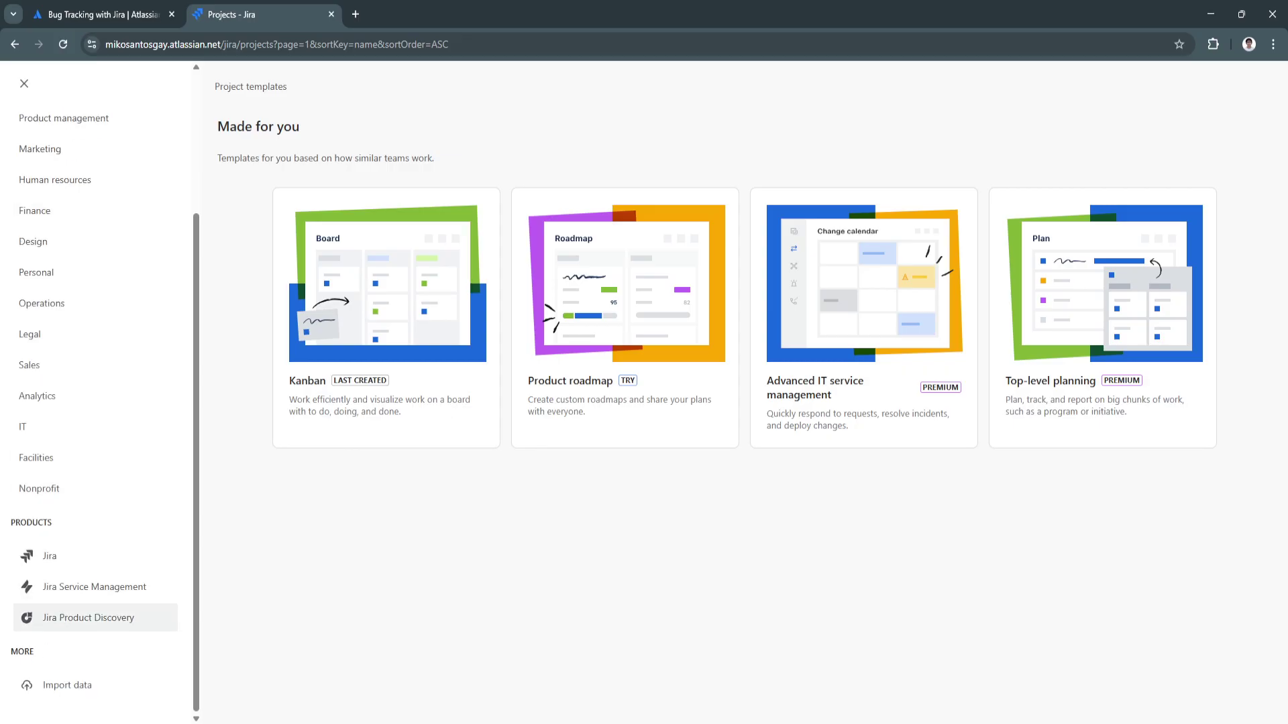
pyautogui.click(50, 556)
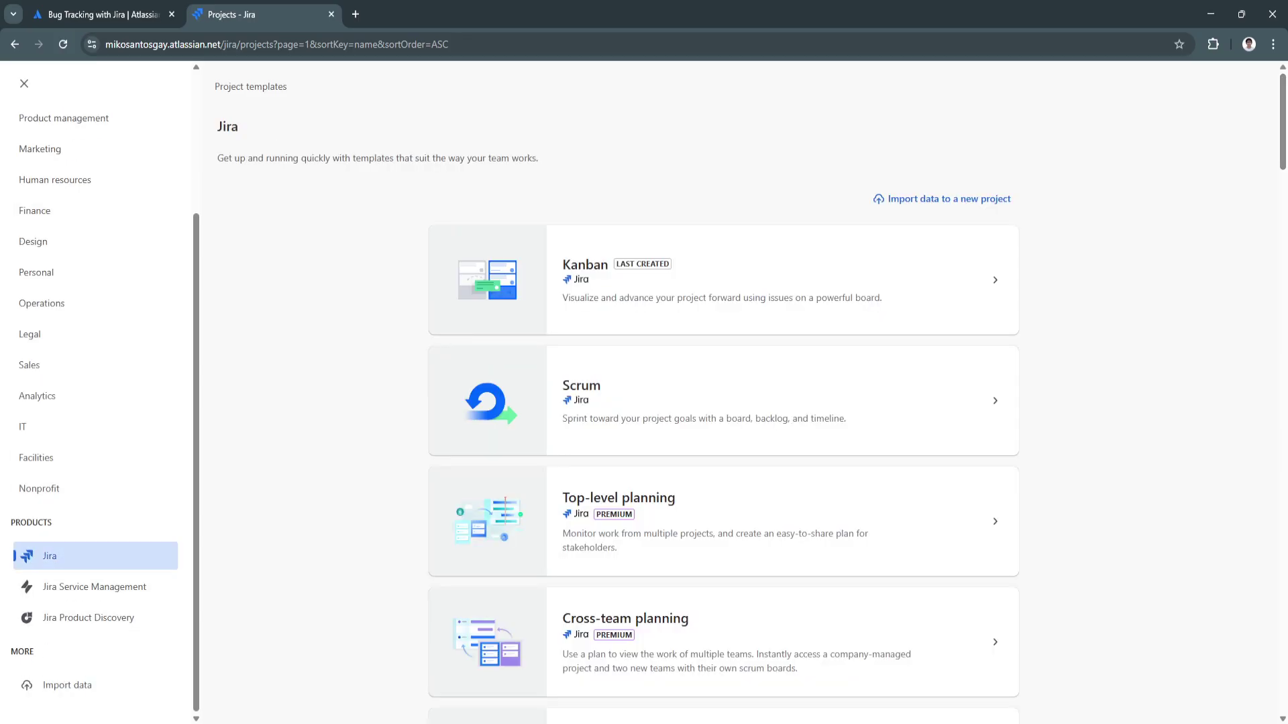
pyautogui.scroll(-5, 723, 403)
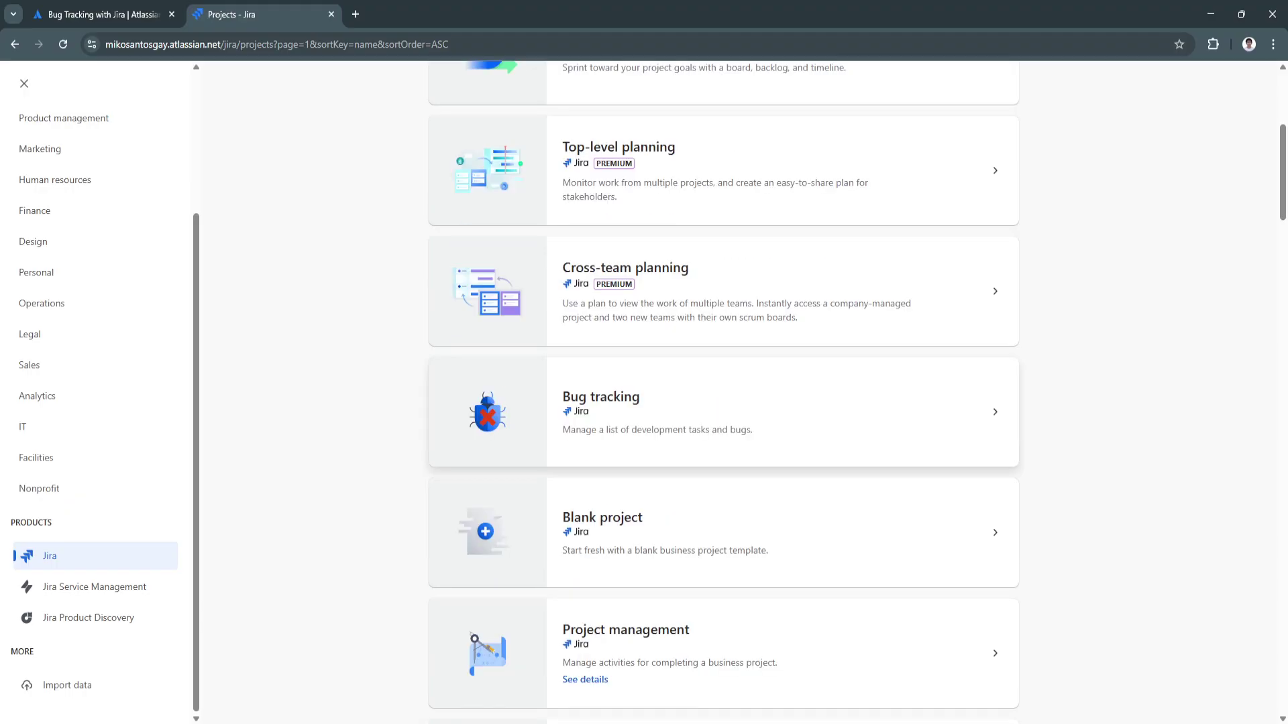
pyautogui.click(723, 412)
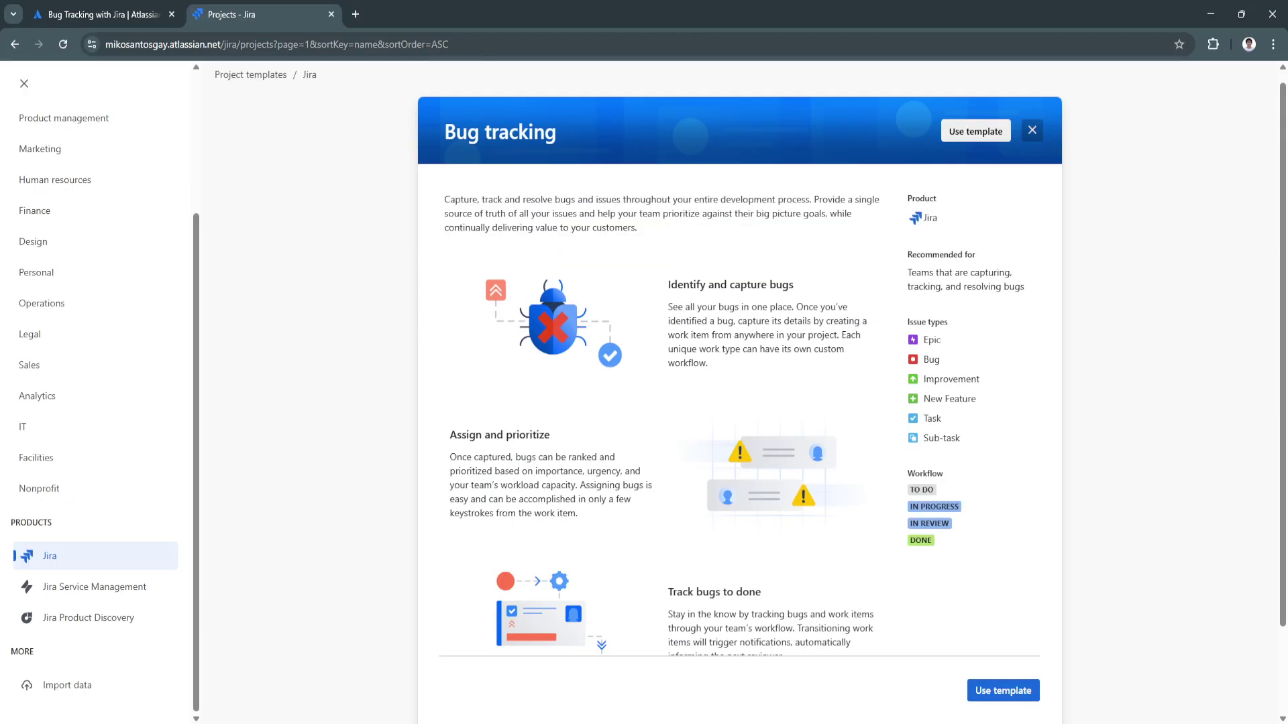
# Step: Leave the template gallery without using a template and return to the Makinoy project's summary
pyautogui.click(1032, 130)
pyautogui.click(24, 83)
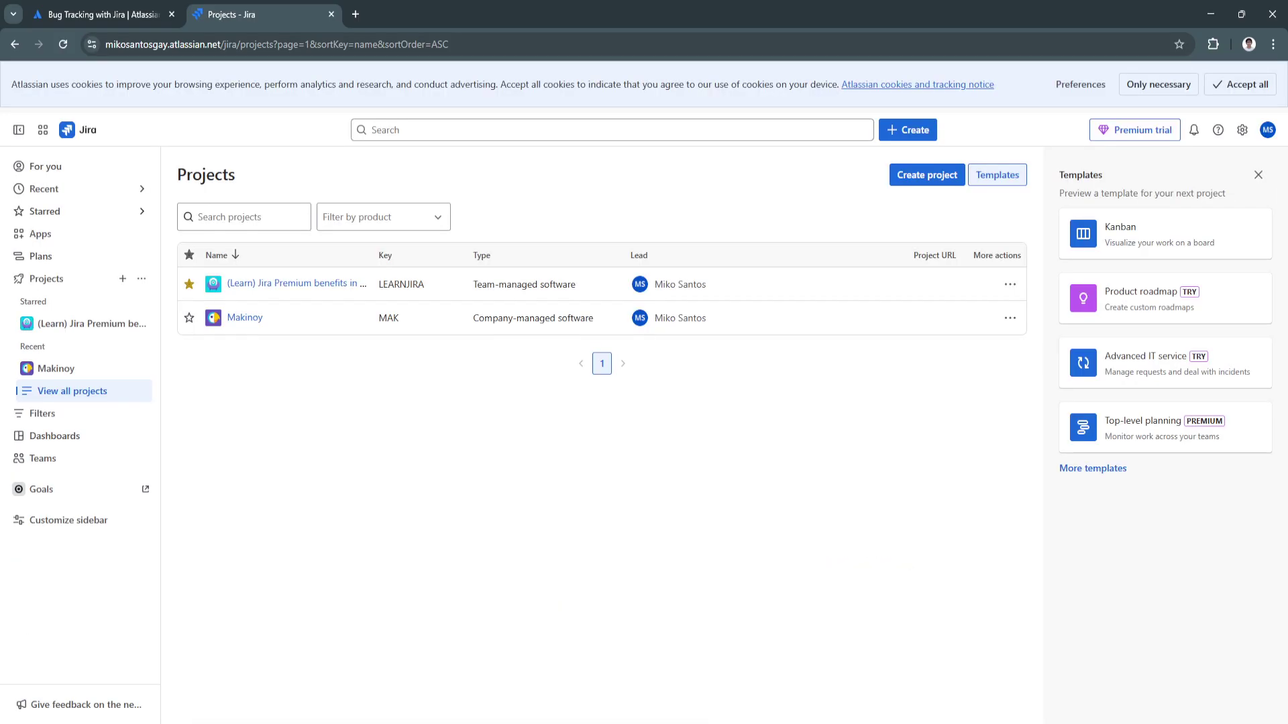
pyautogui.click(56, 368)
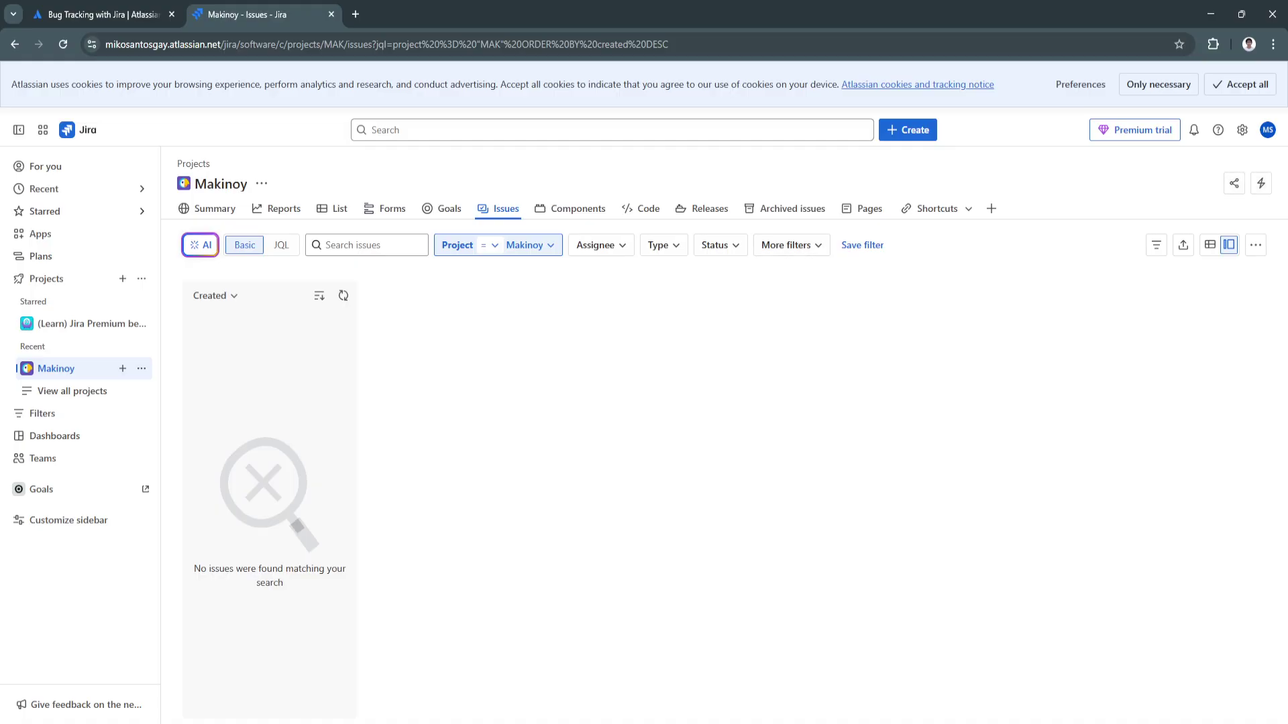
pyautogui.click(207, 208)
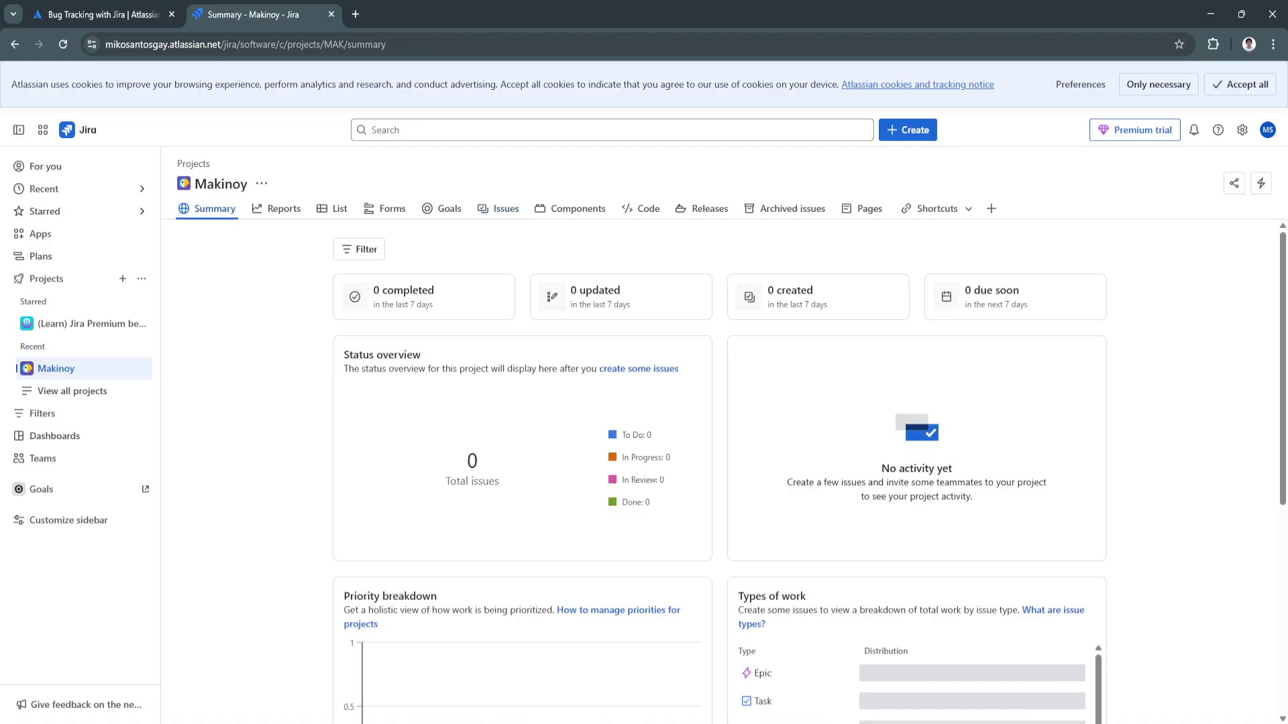
# Step: Review the DevOps and issue analysis reports available in the Makinoy project, then return to its summary
pyautogui.click(276, 209)
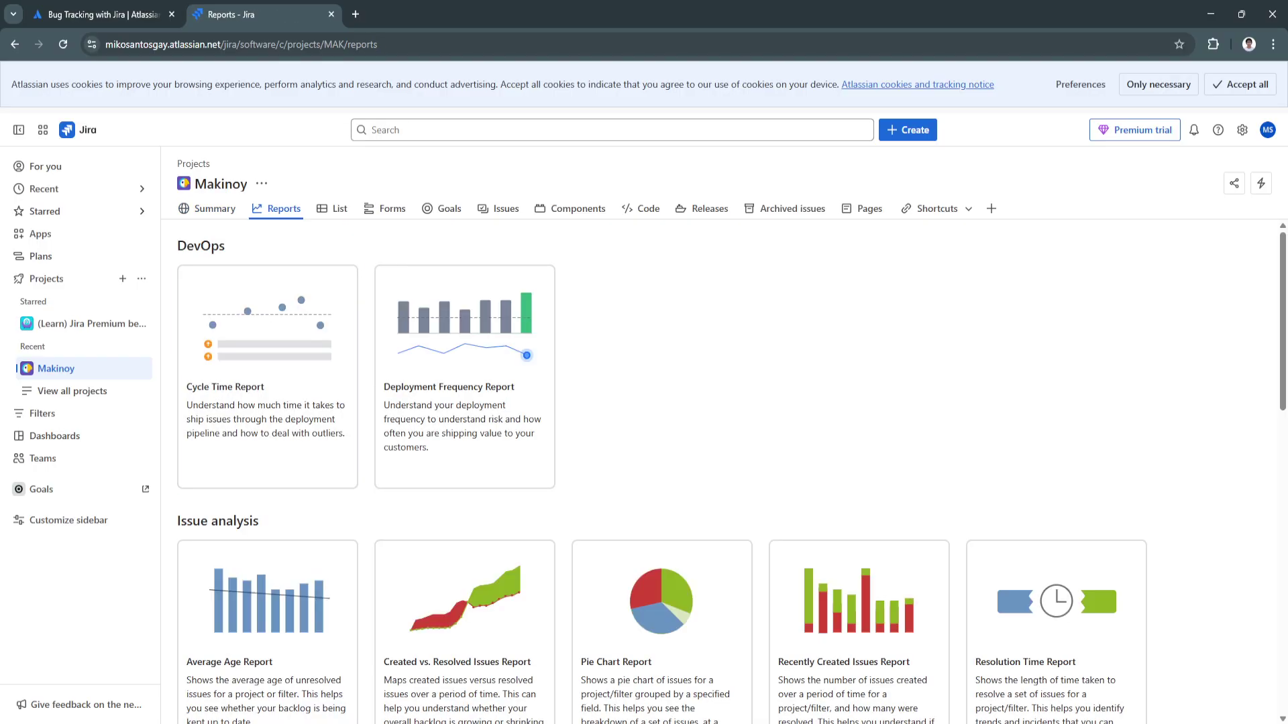
pyautogui.scroll(-1, 267, 342)
pyautogui.scroll(1, 267, 342)
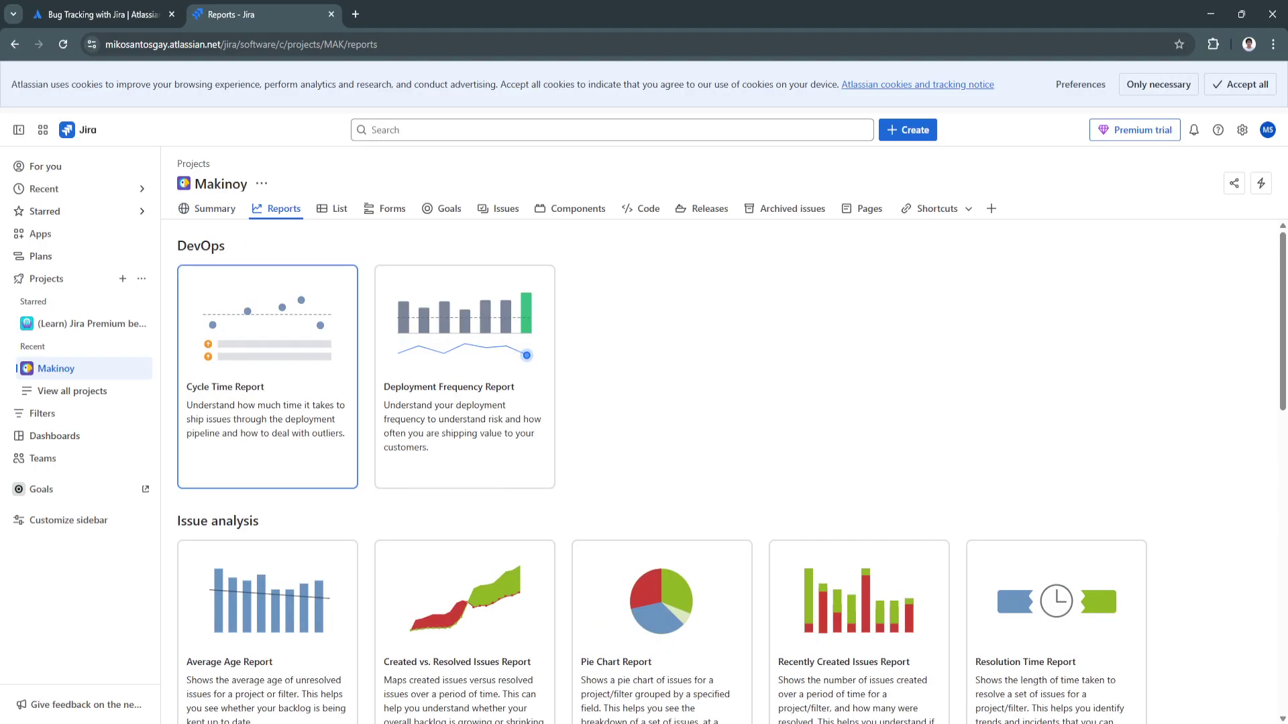
pyautogui.scroll(-2, 268, 503)
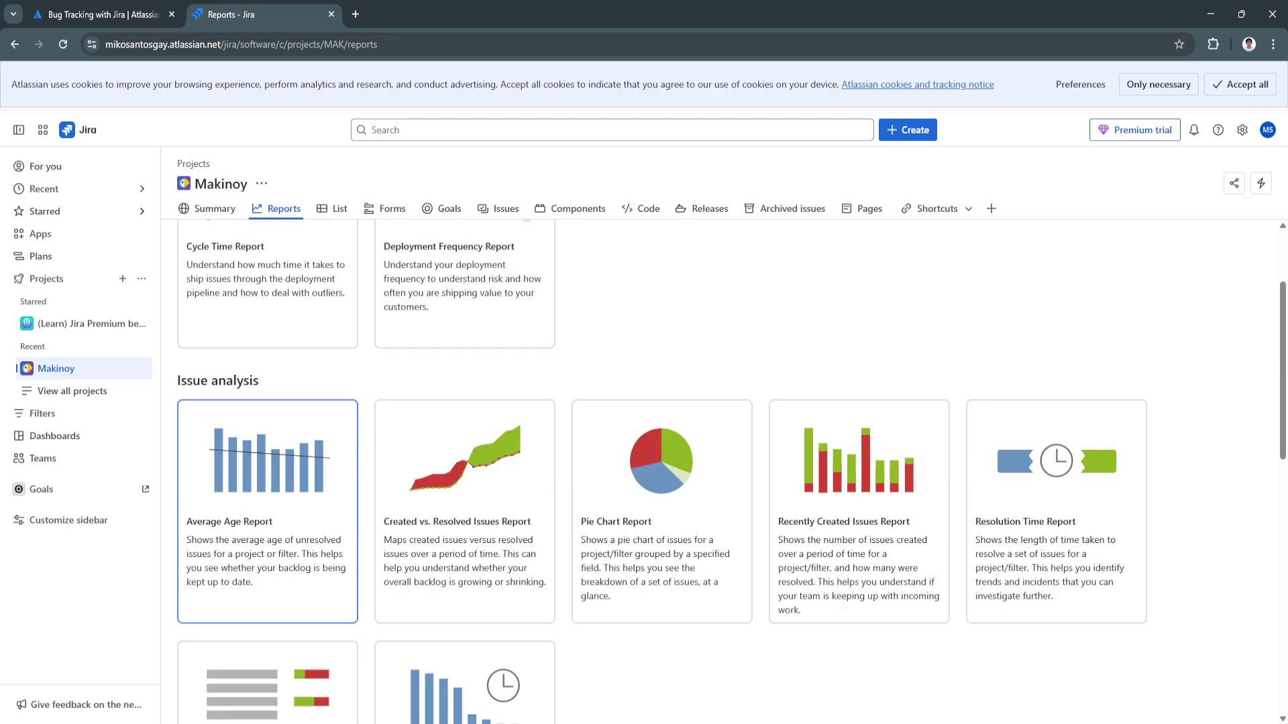
pyautogui.scroll(-2, 859, 375)
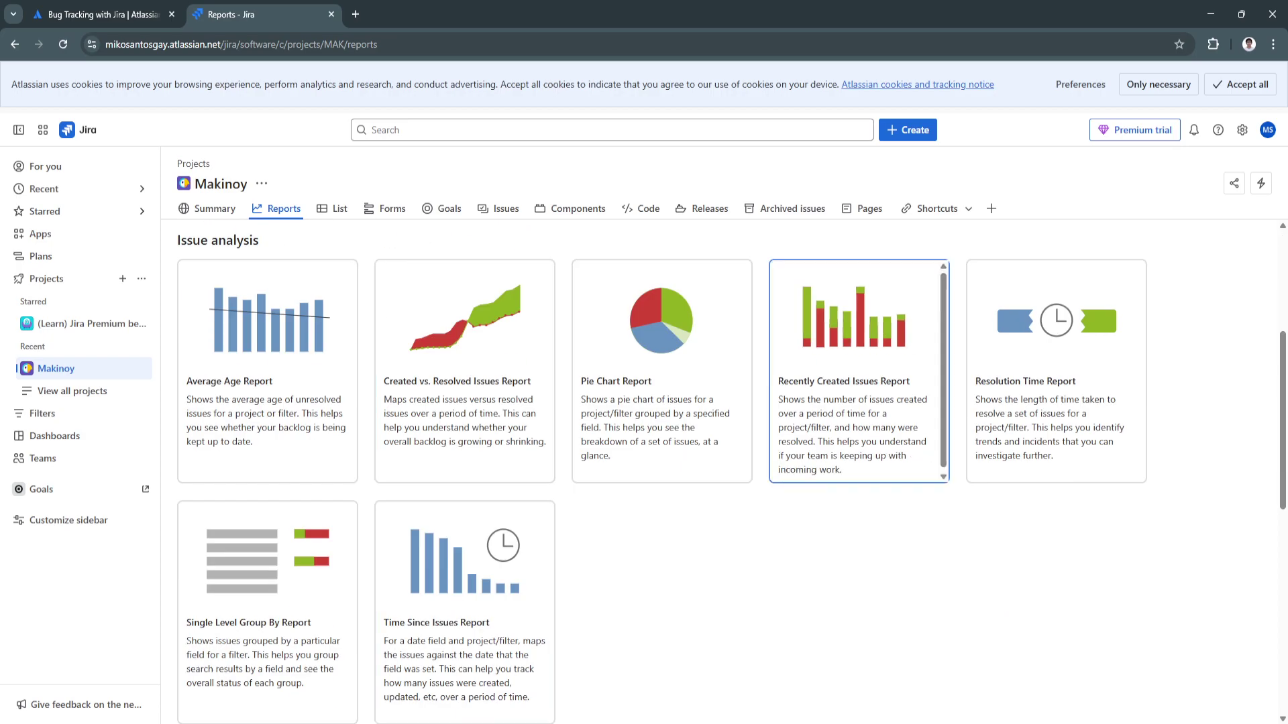
pyautogui.scroll(4, 661, 604)
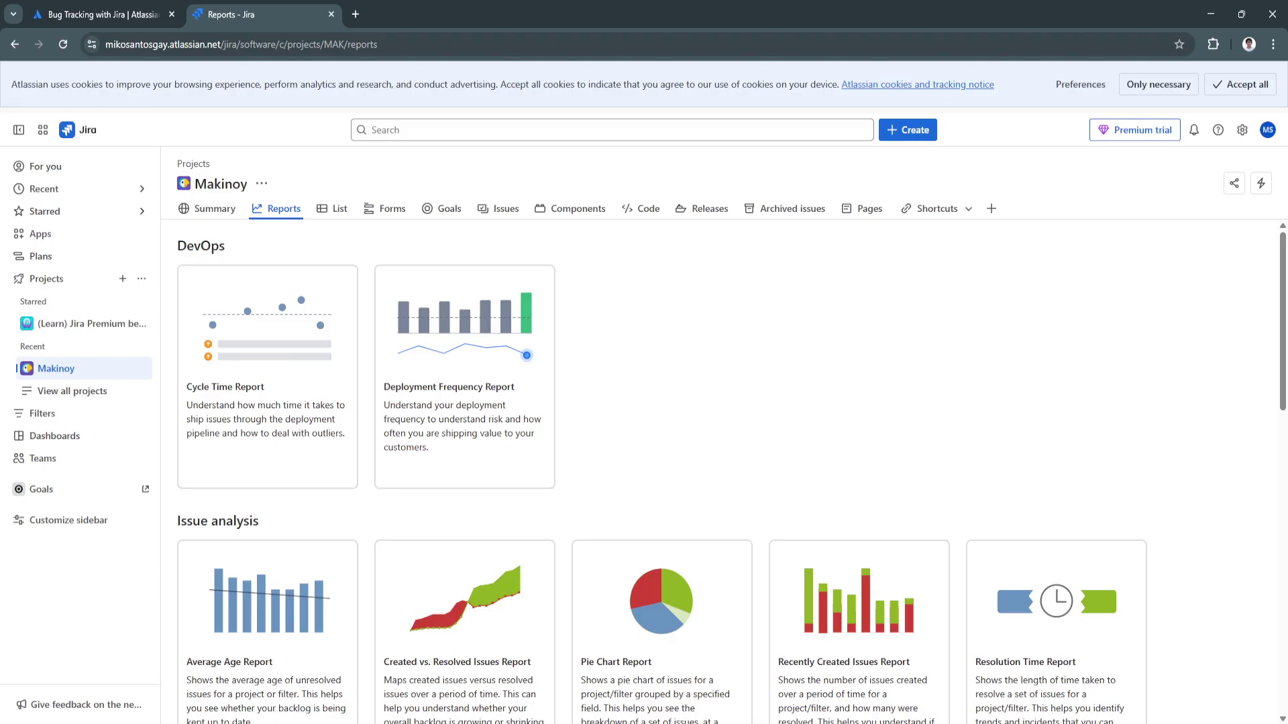
pyautogui.click(213, 209)
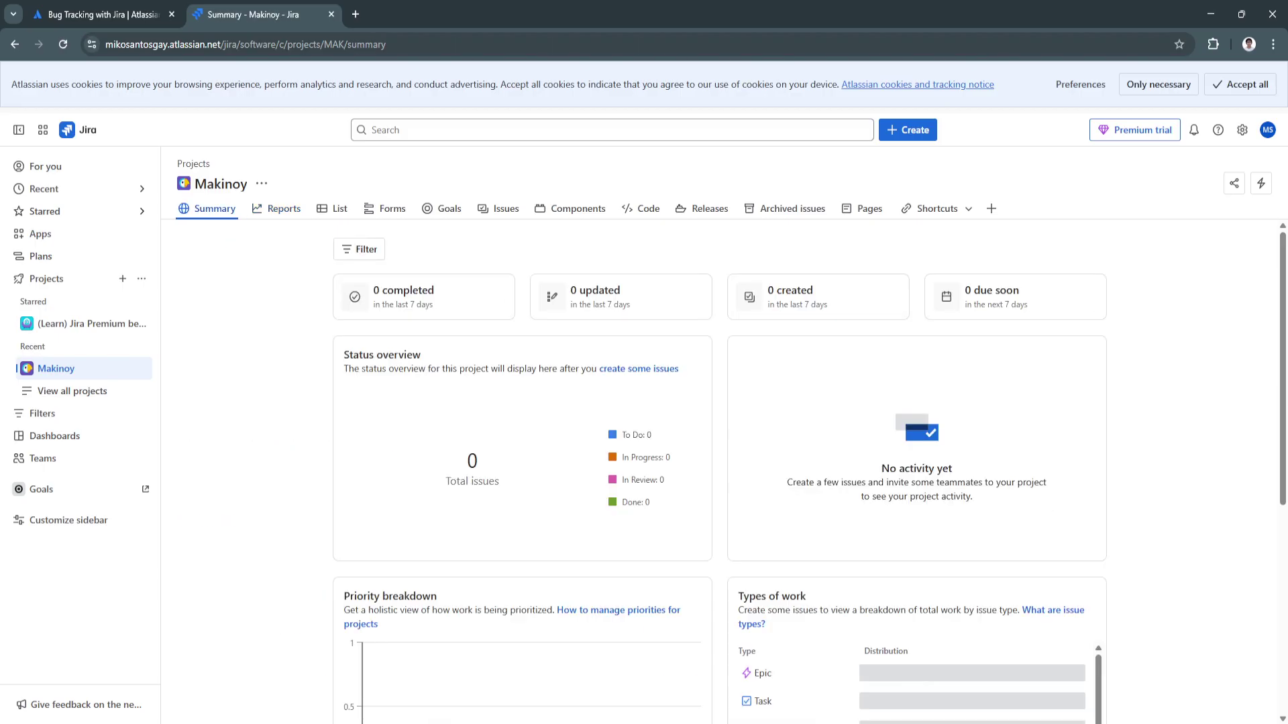
# Step: Start a new bug issue in the Makinoy project with the summary "Test"
pyautogui.click(907, 130)
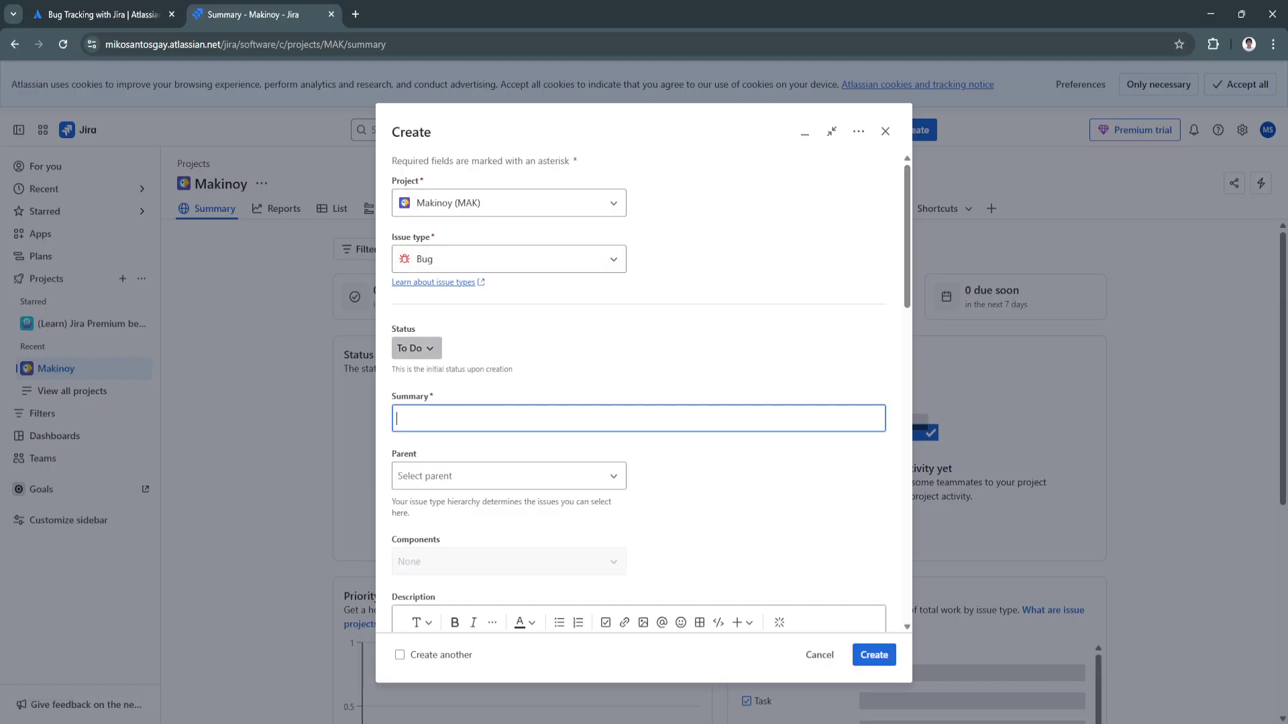
pyautogui.click(416, 348)
pyautogui.click(637, 418)
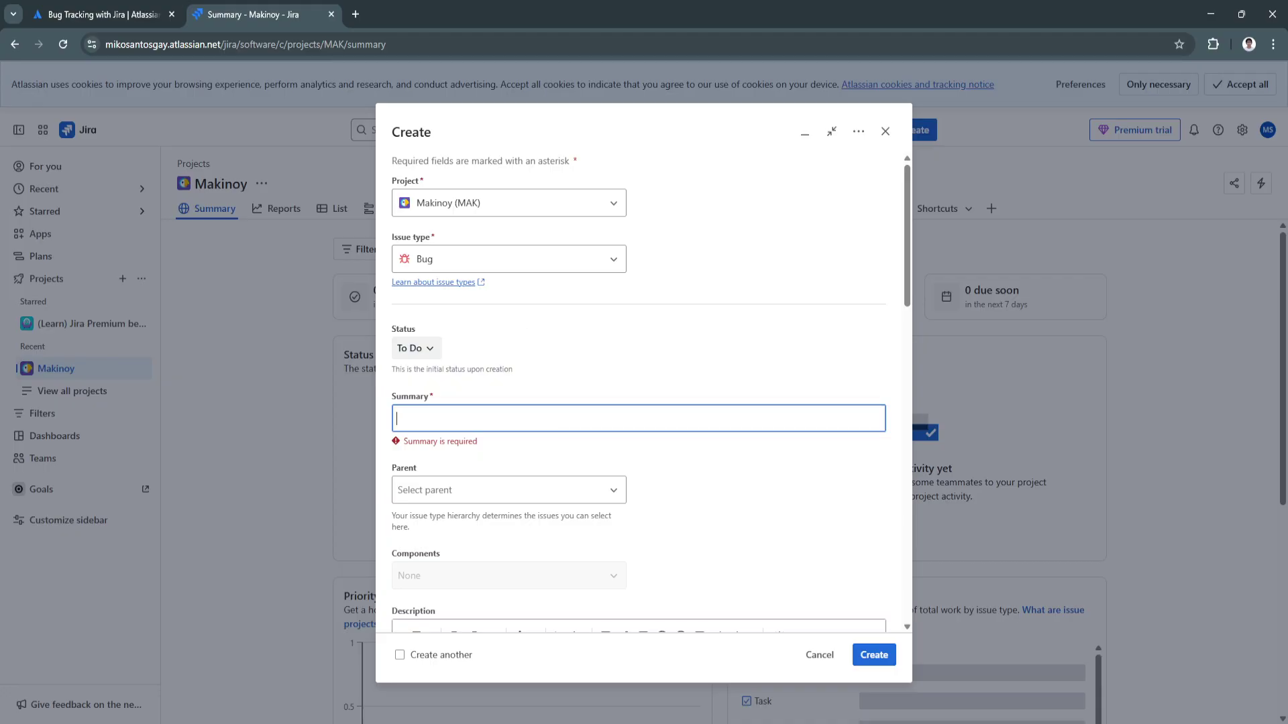
pyautogui.write('Test')
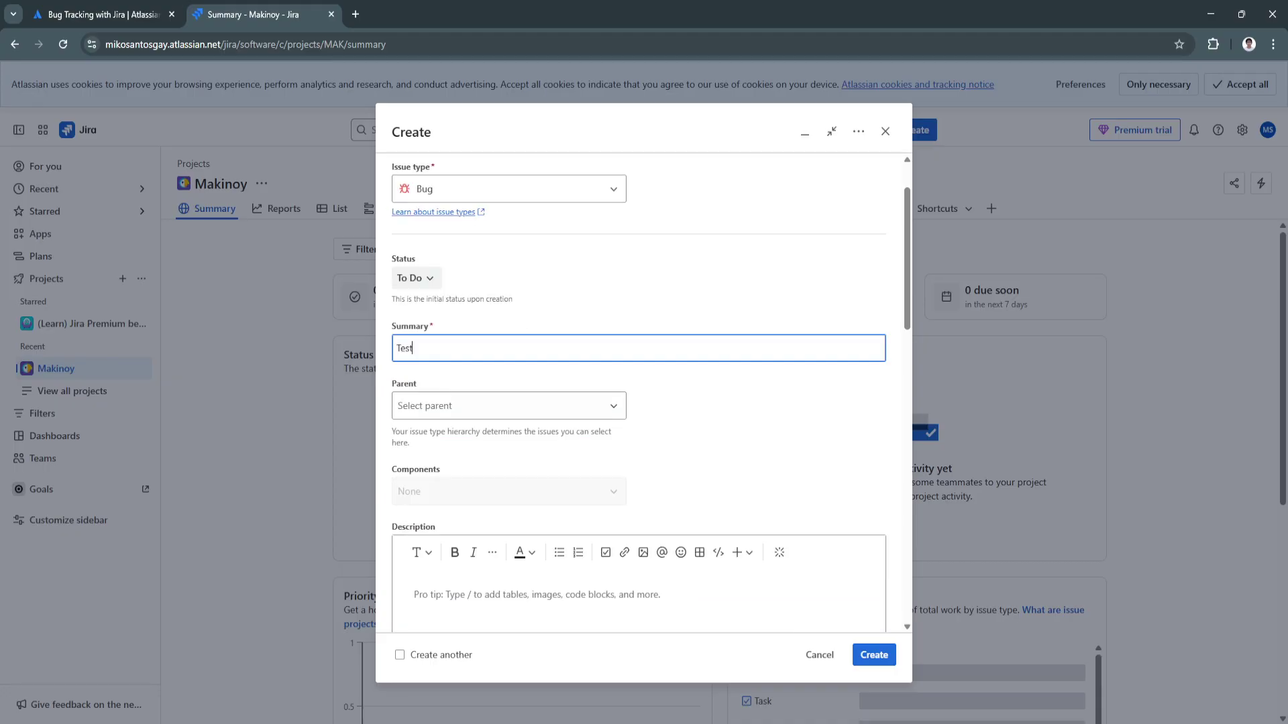
# Step: Check the optional parent, team and label fields without filling them in, and create the issue
pyautogui.press('Tab')
pyautogui.press('Escape')
pyautogui.click(507, 405)
pyautogui.click(407, 439)
pyautogui.press('Escape')
pyautogui.scroll(-4, 509, 403)
pyautogui.scroll(-3, 509, 403)
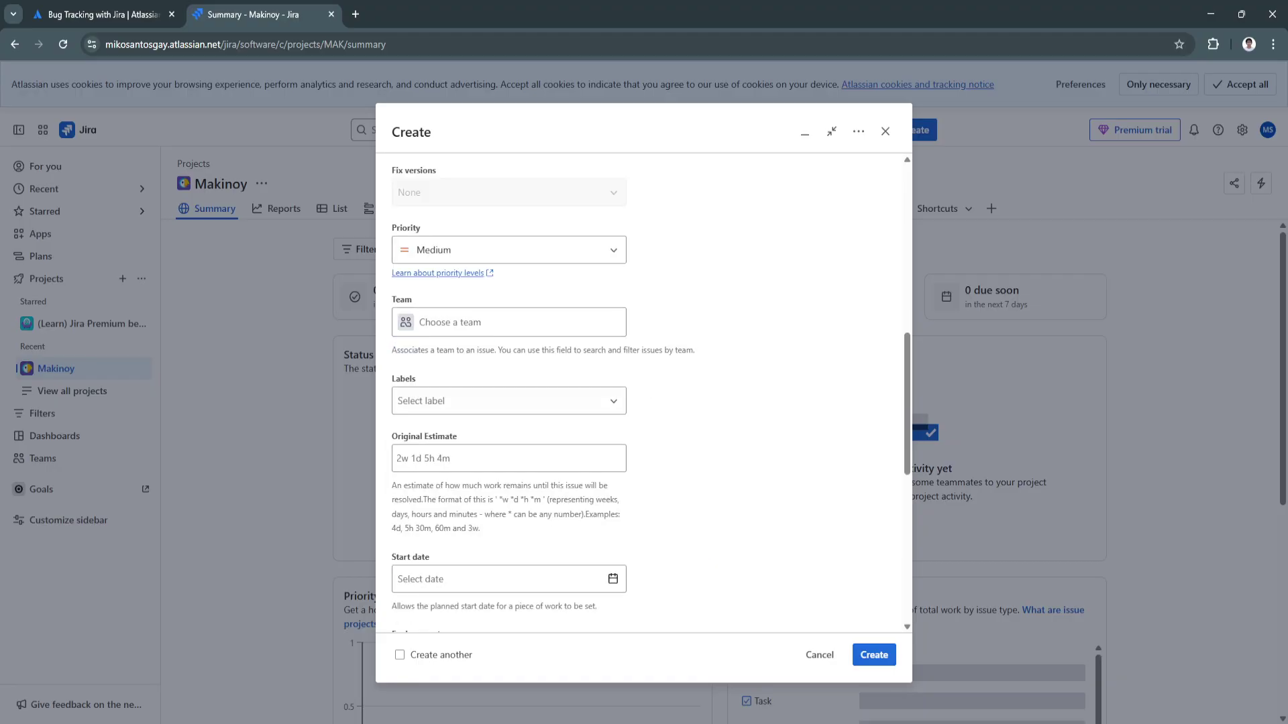
pyautogui.click(507, 402)
pyautogui.click(508, 323)
pyautogui.click(508, 403)
pyautogui.press('Escape')
pyautogui.scroll(-8, 510, 402)
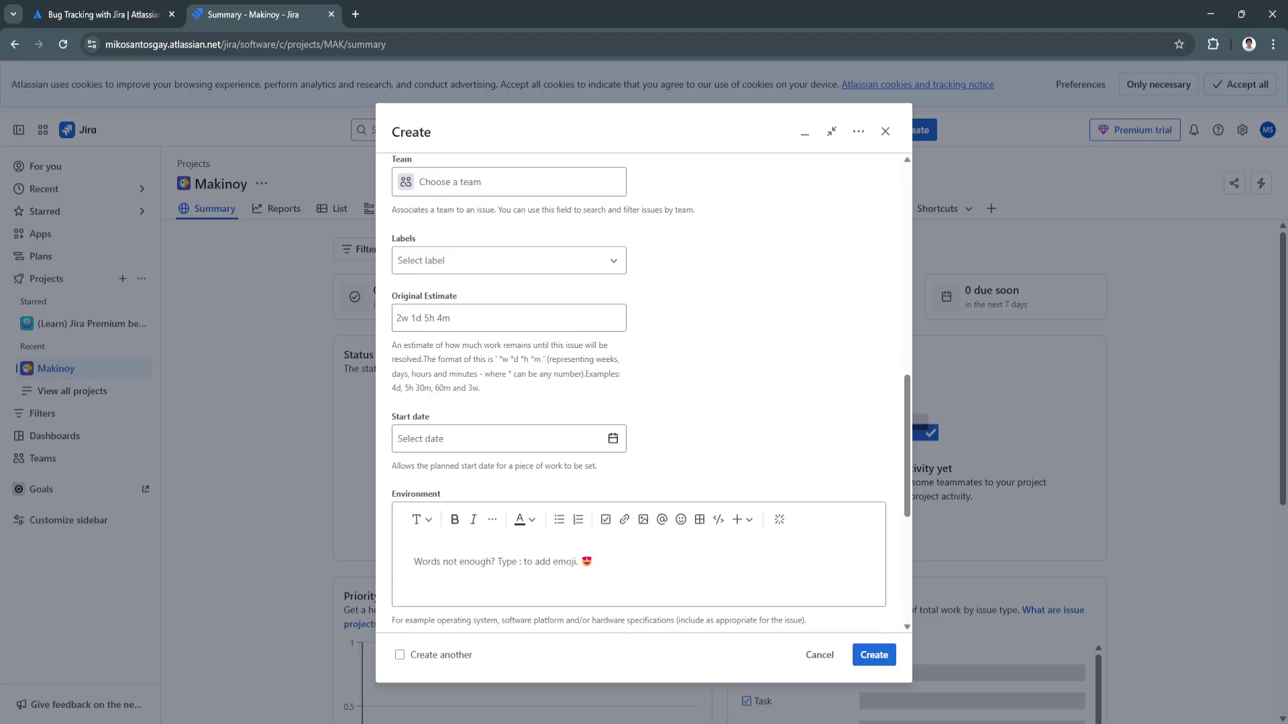
pyautogui.click(874, 654)
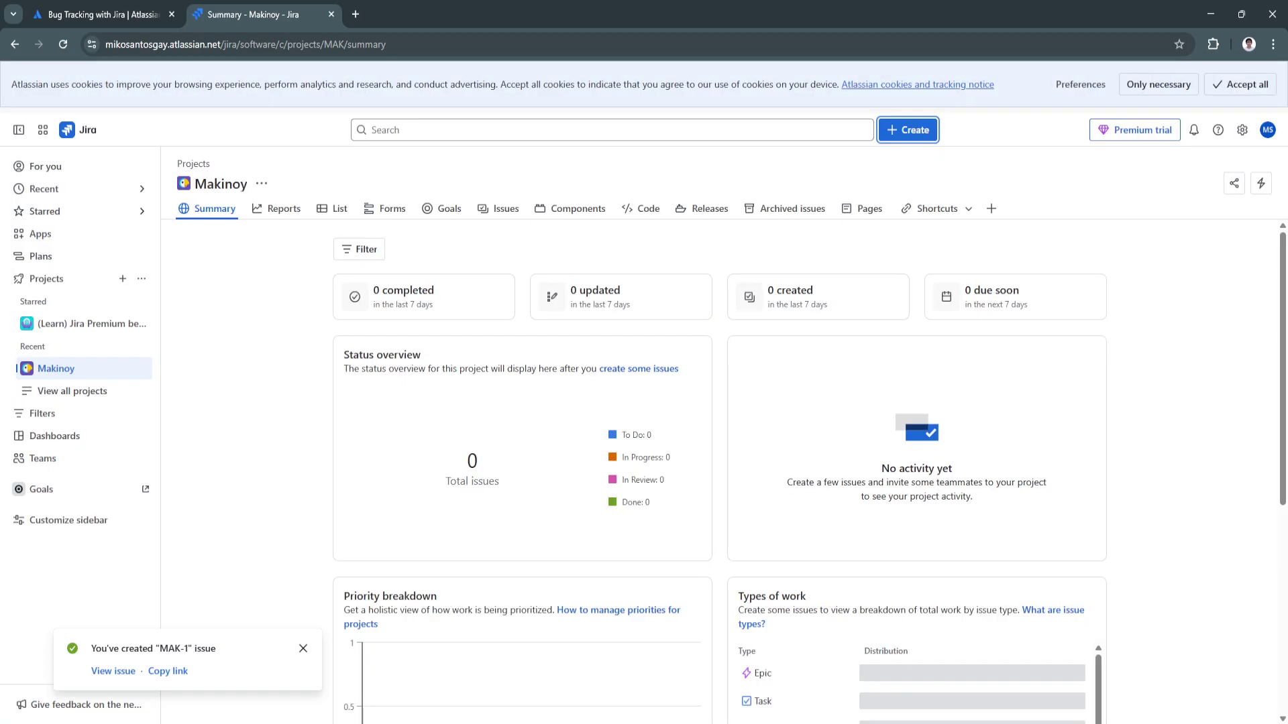
# Step: Open the Test bug from the Makinoy project's list, assign it to your own account and close its details
pyautogui.scroll(-3, 402, 429)
pyautogui.scroll(3, 403, 429)
pyautogui.scroll(-4, 402, 429)
pyautogui.scroll(2, 720, 469)
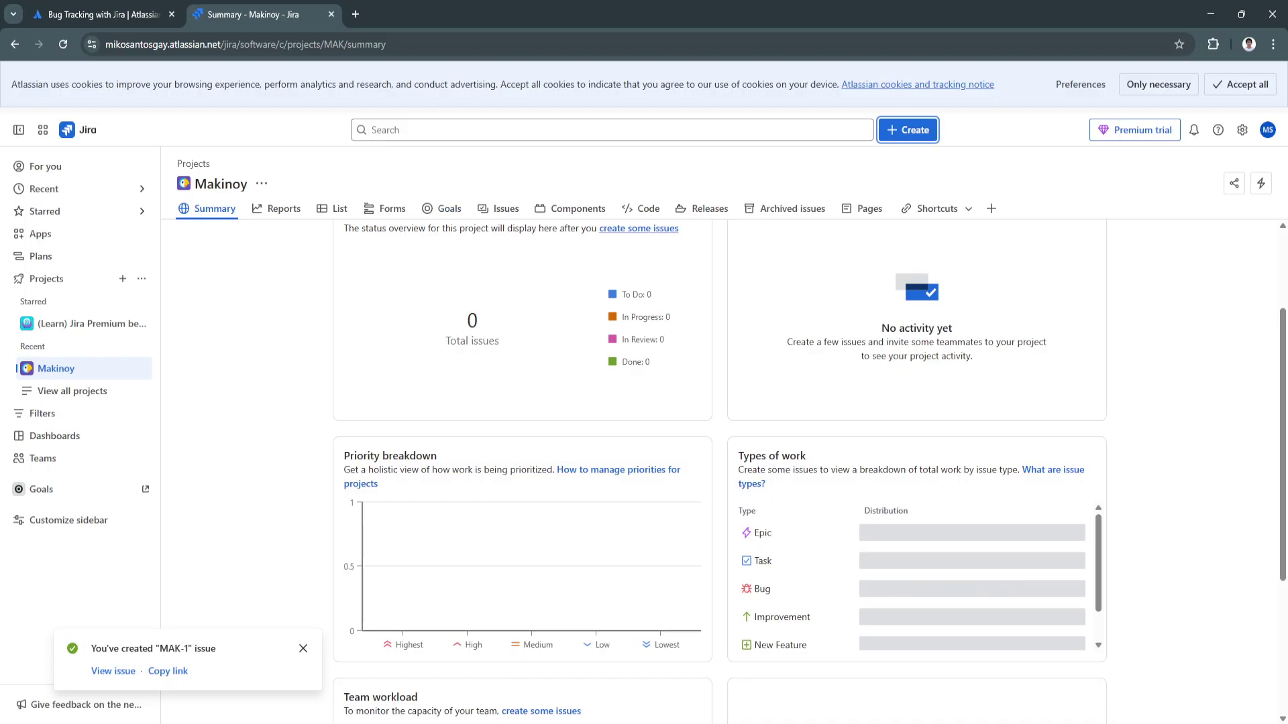
pyautogui.click(276, 208)
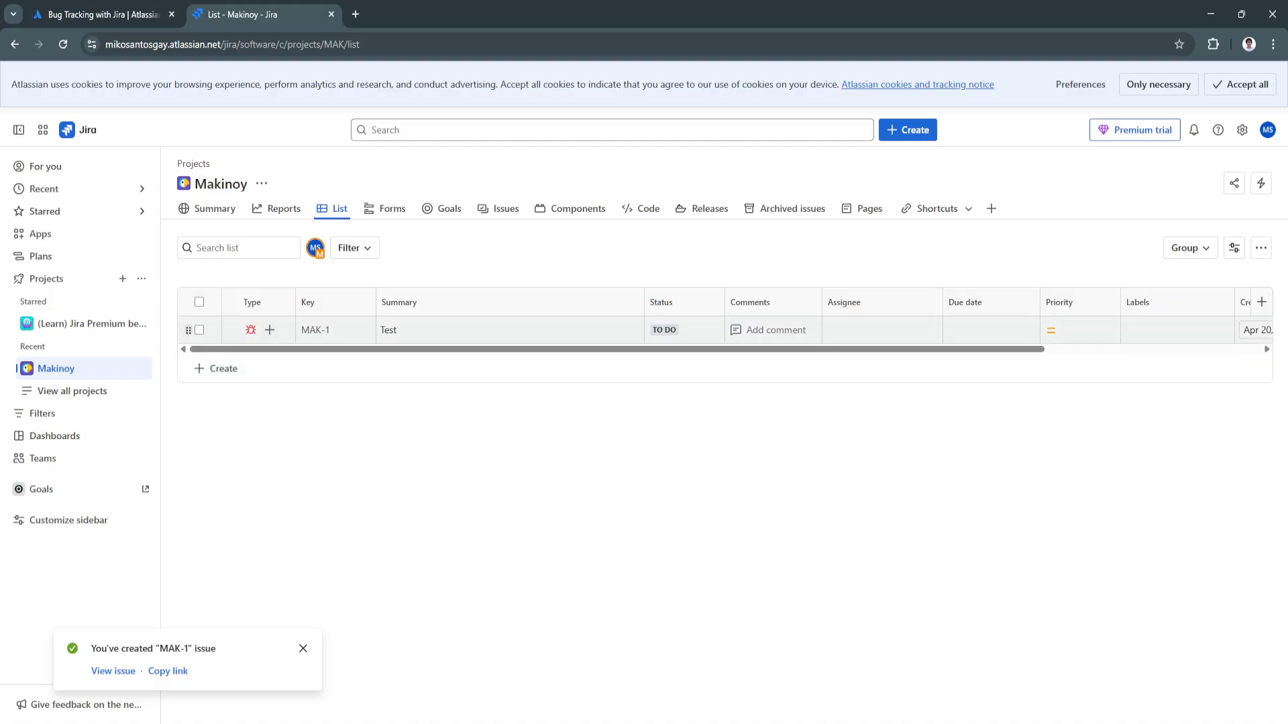
pyautogui.click(314, 330)
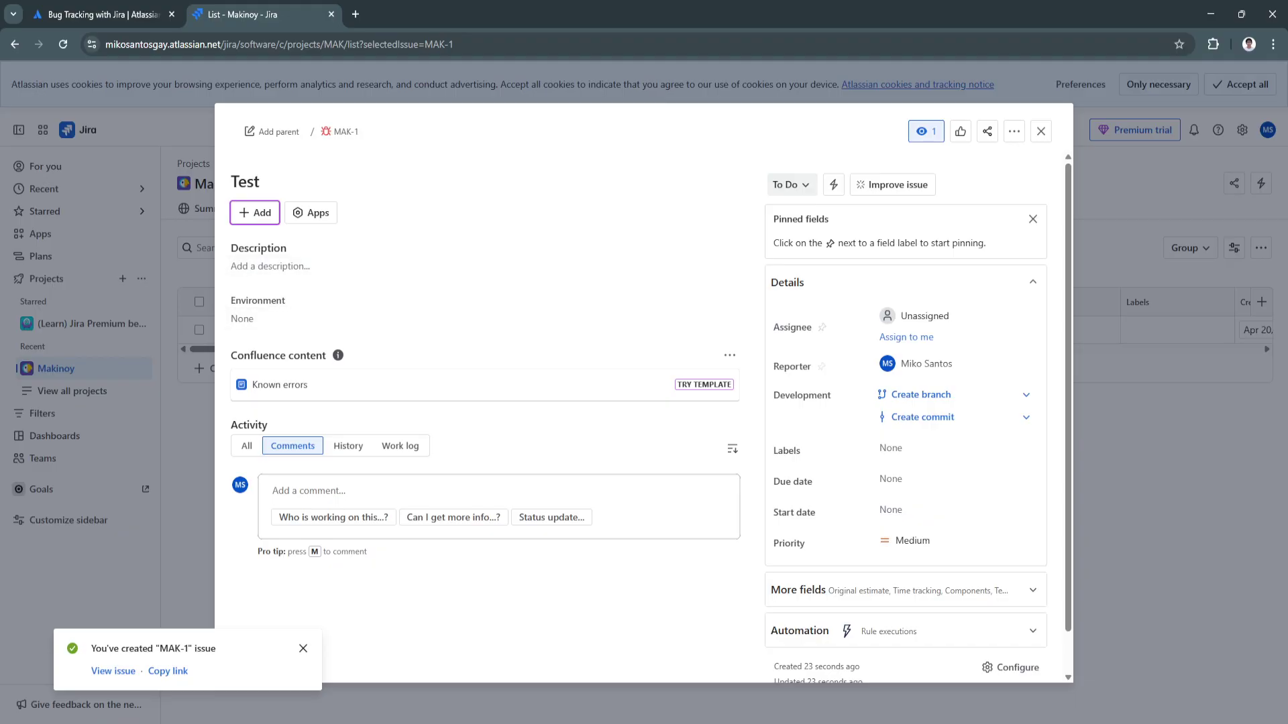
pyautogui.scroll(-1, 918, 376)
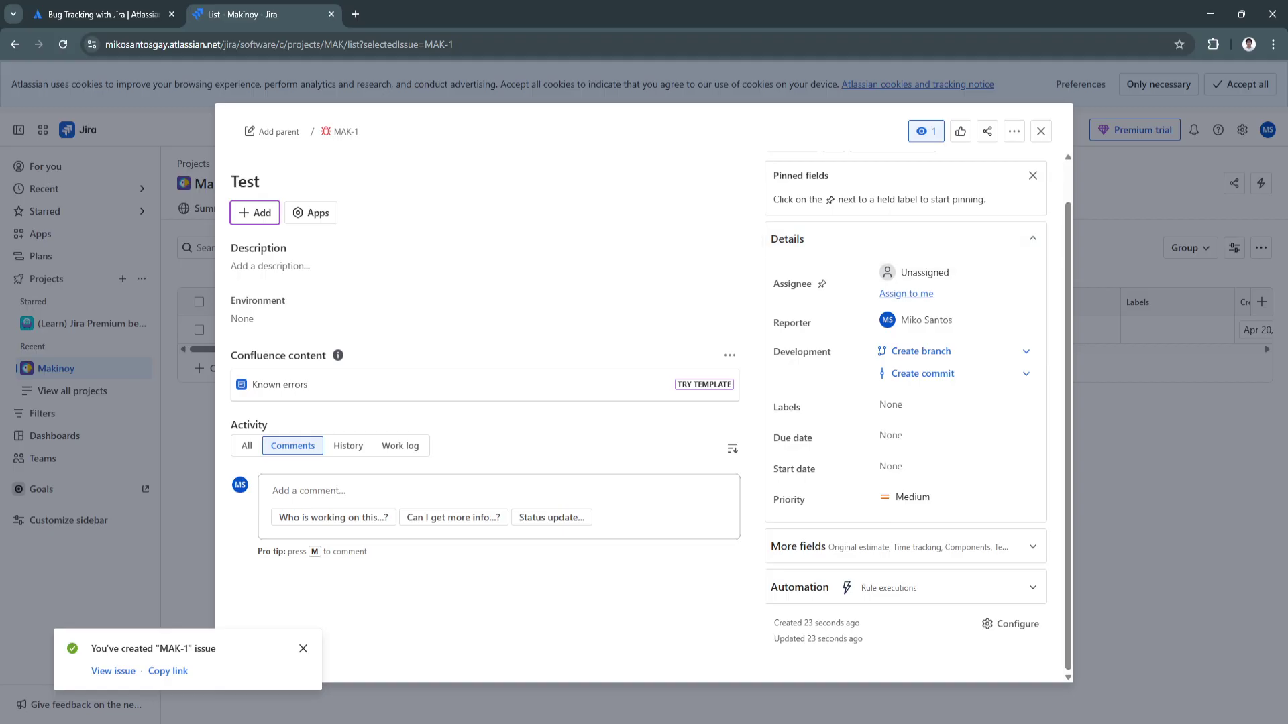
pyautogui.click(925, 272)
pyautogui.click(935, 311)
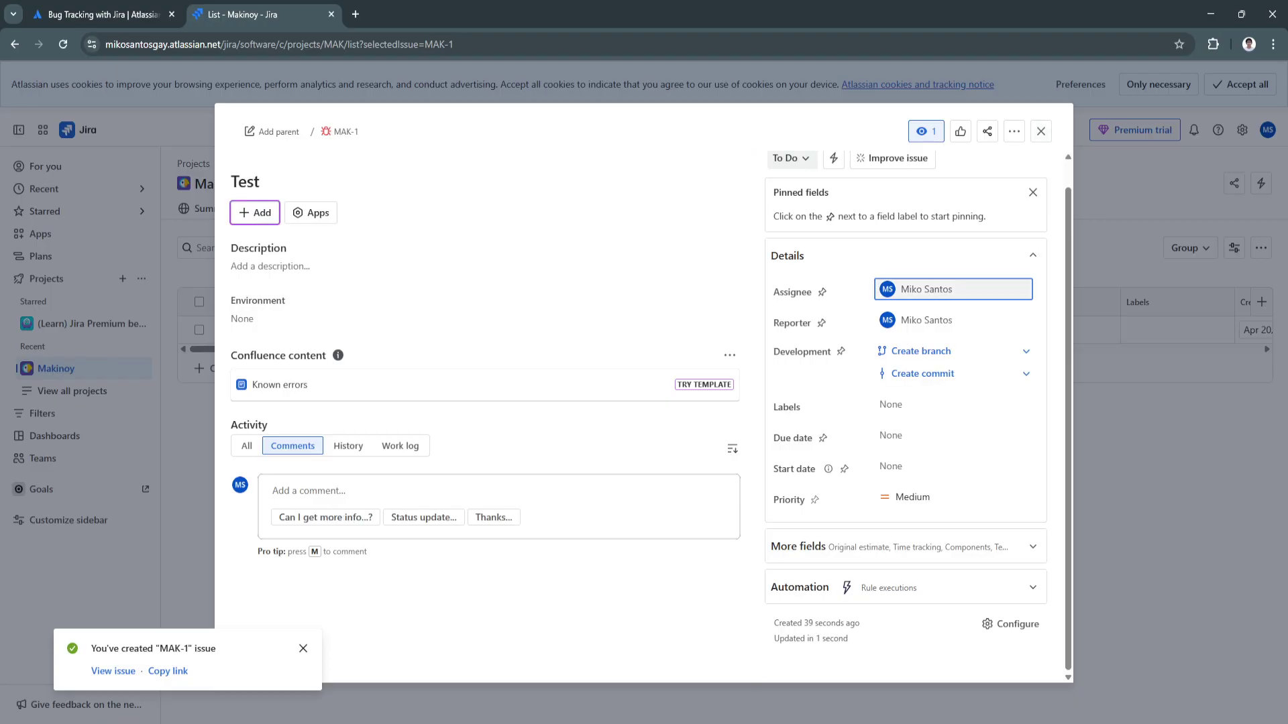
pyautogui.click(1040, 131)
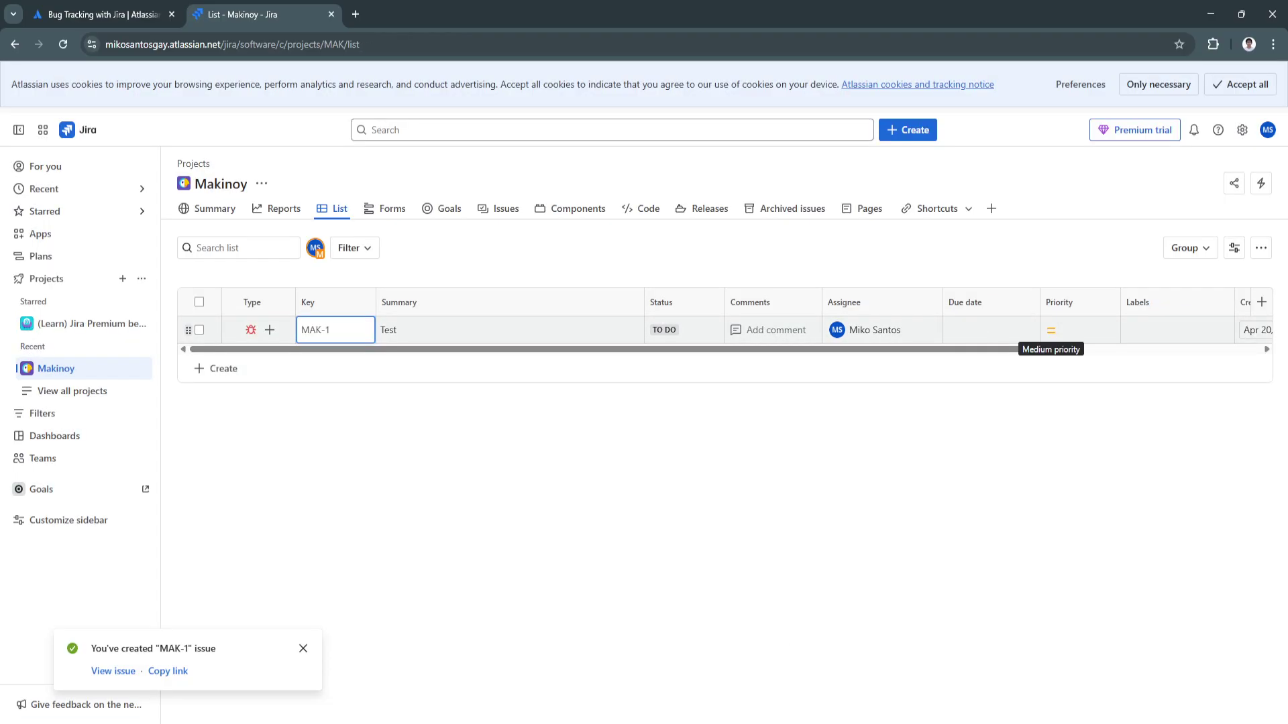
# Step: Examine the remaining columns of the issue list and the Makinoy project's Forms and Goals views
pyautogui.hscroll(3, 905, 309)
pyautogui.hscroll(3, 905, 308)
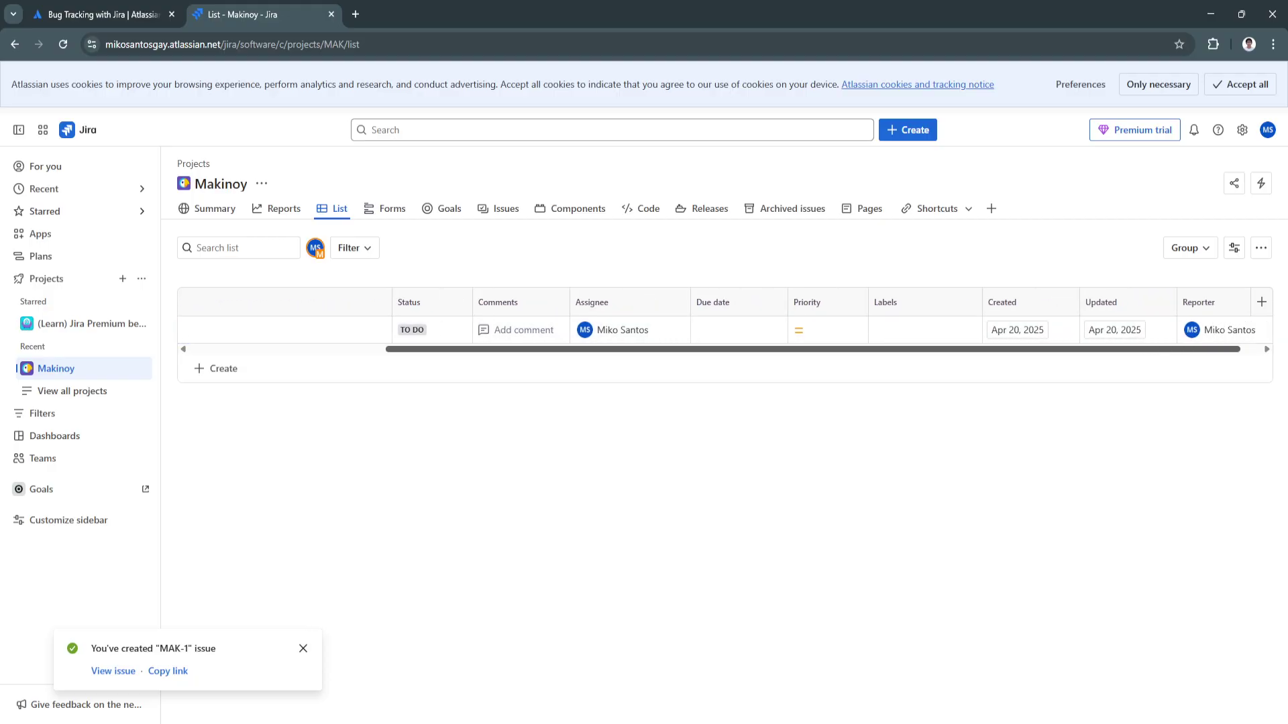
pyautogui.moveTo(1077, 348); pyautogui.dragTo(882, 349)
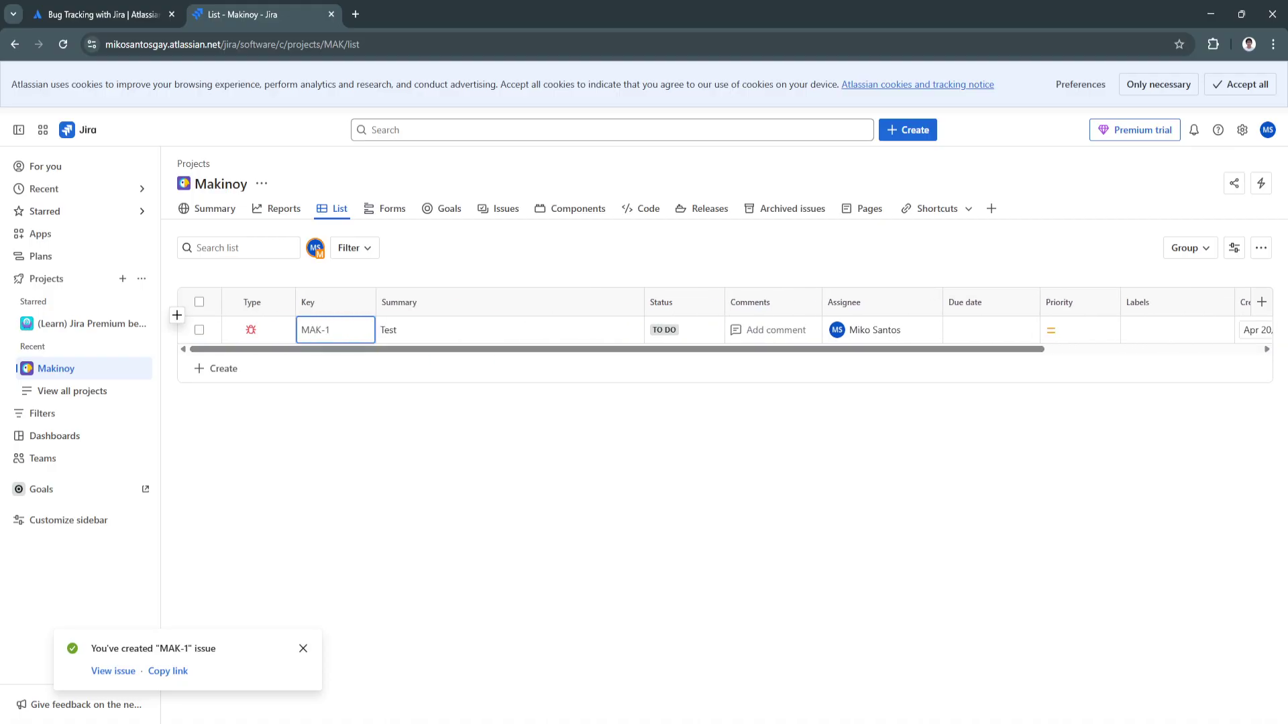
pyautogui.click(386, 209)
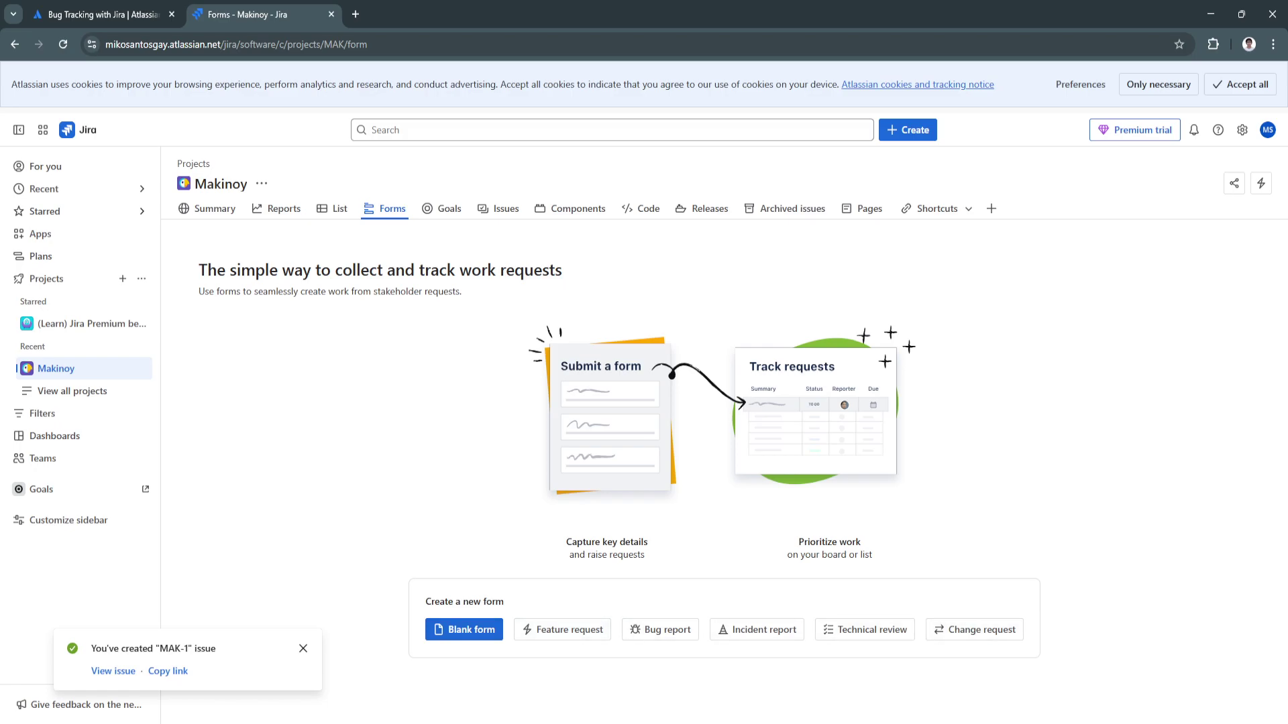
pyautogui.click(440, 208)
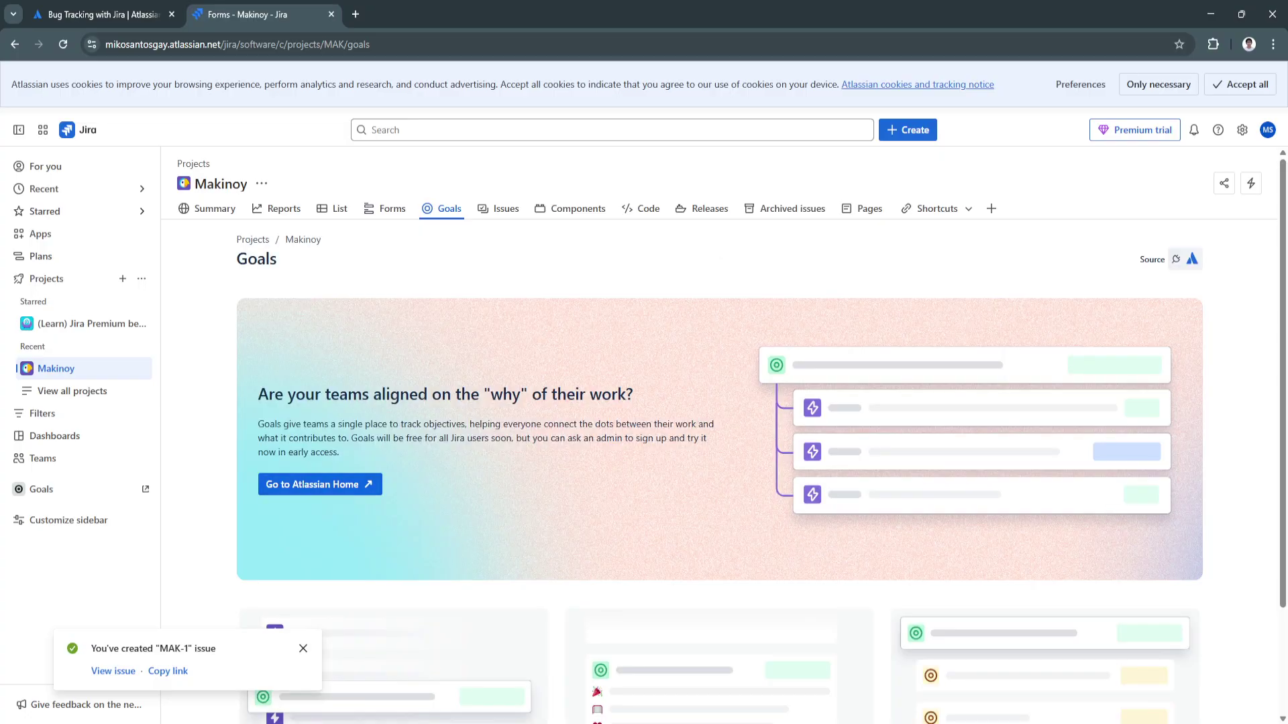
pyautogui.scroll(-2, 721, 436)
pyautogui.scroll(1, 721, 436)
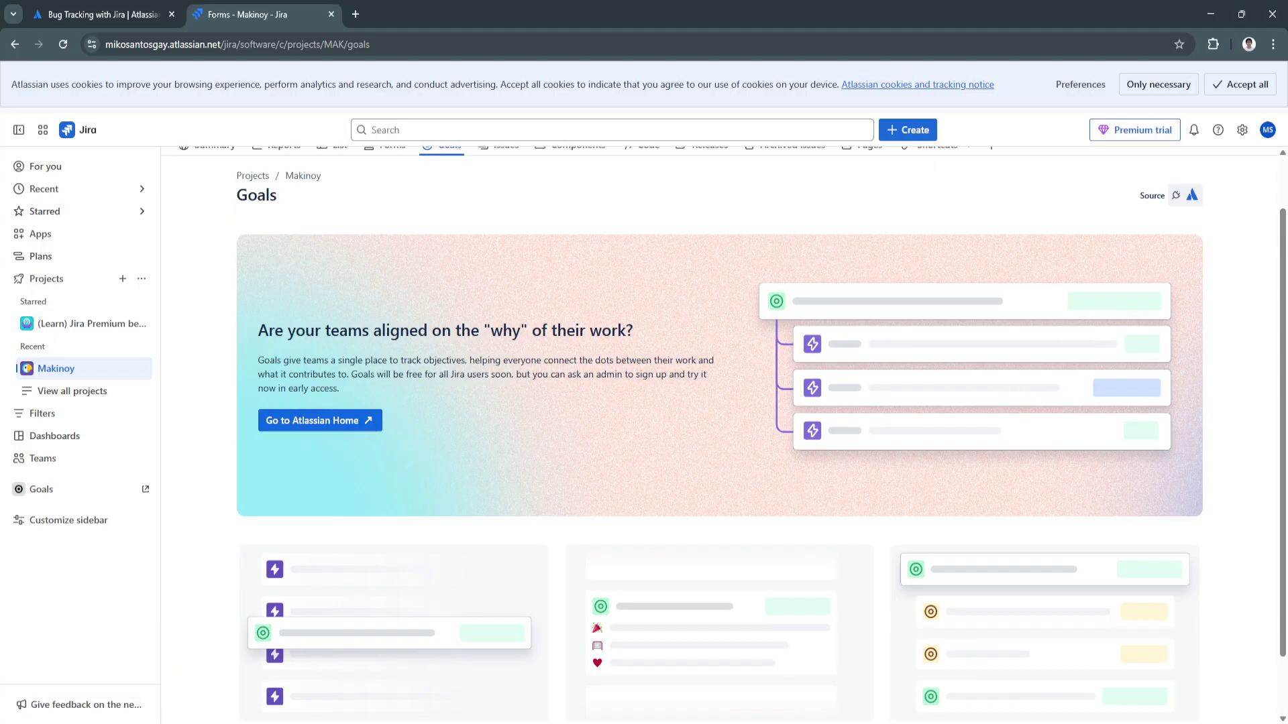
pyautogui.scroll(-1, 721, 436)
pyautogui.scroll(2, 721, 436)
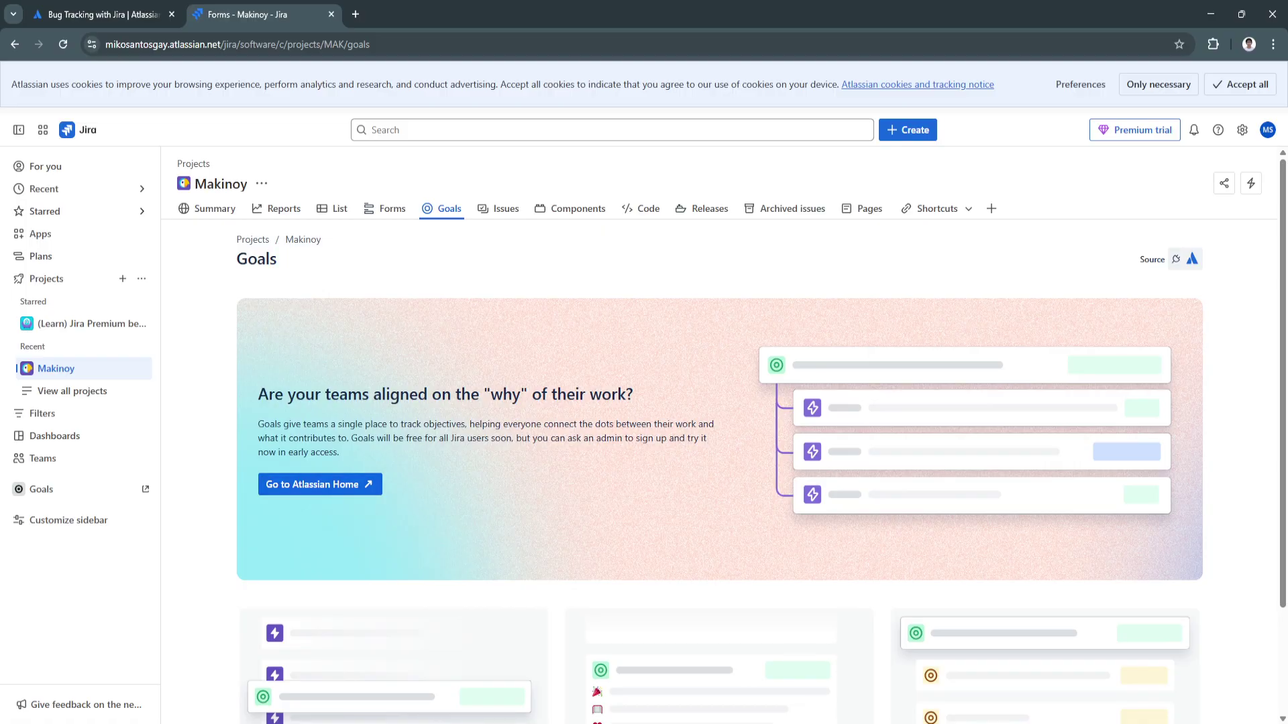
pyautogui.moveTo(268, 394); pyautogui.dragTo(410, 394)
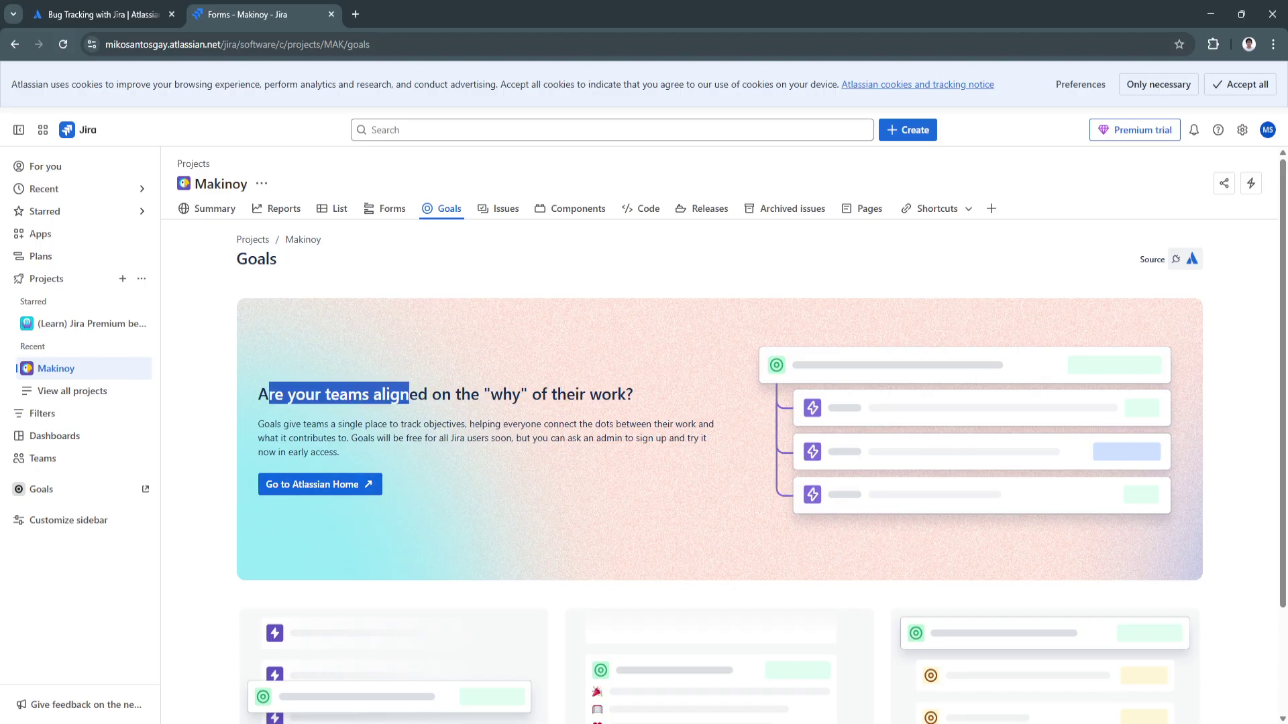
# Step: Review the Test bug in the Issues view, and examine the project's Components and Code integration options
pyautogui.click(498, 208)
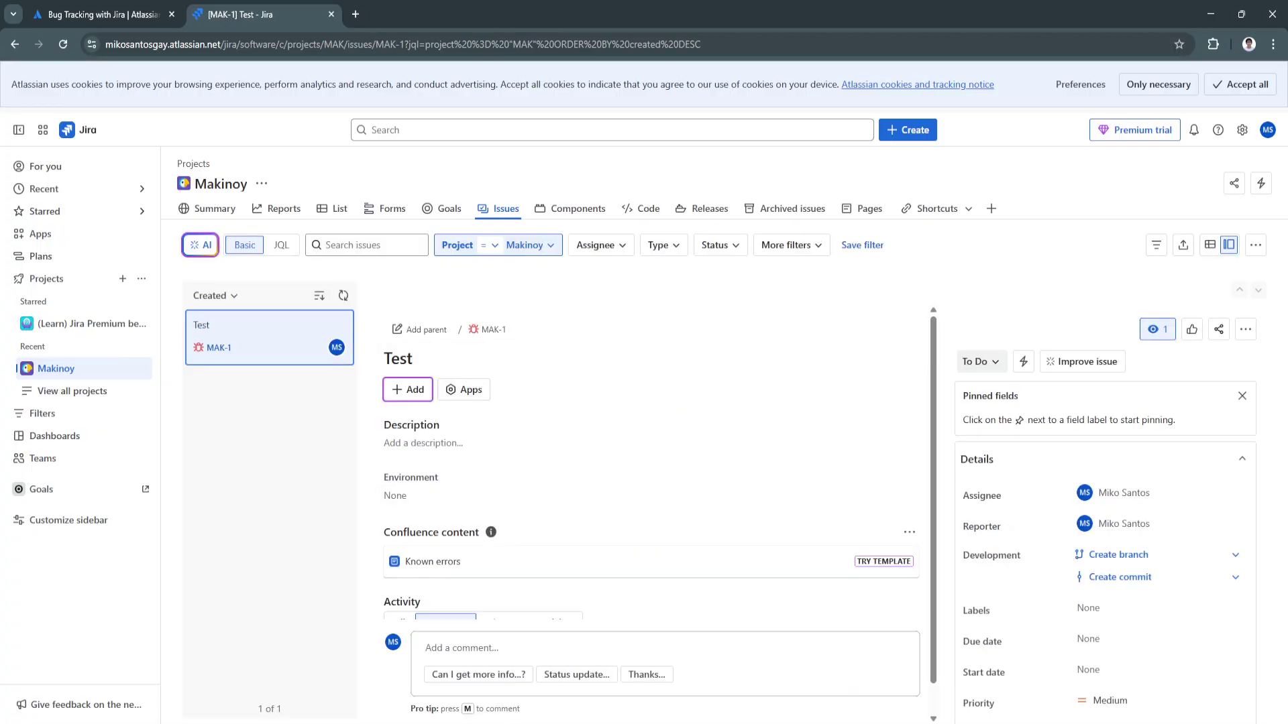
pyautogui.scroll(-1, 651, 469)
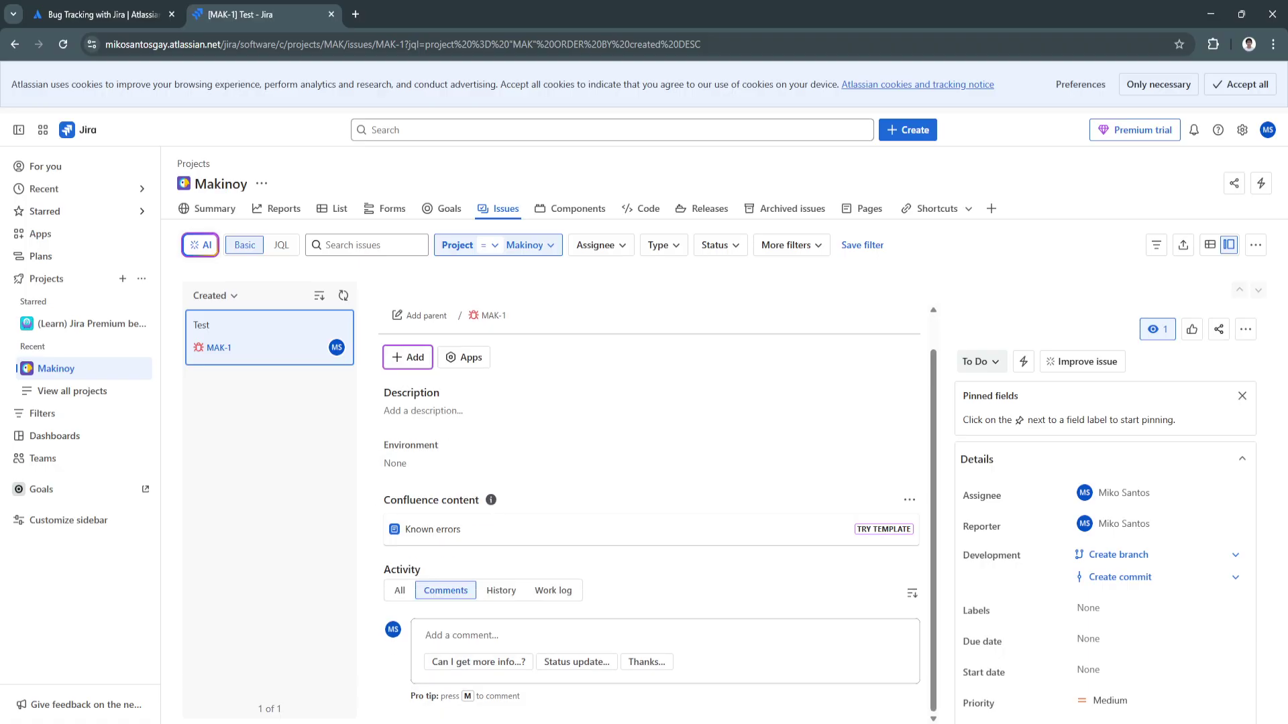
pyautogui.click(570, 208)
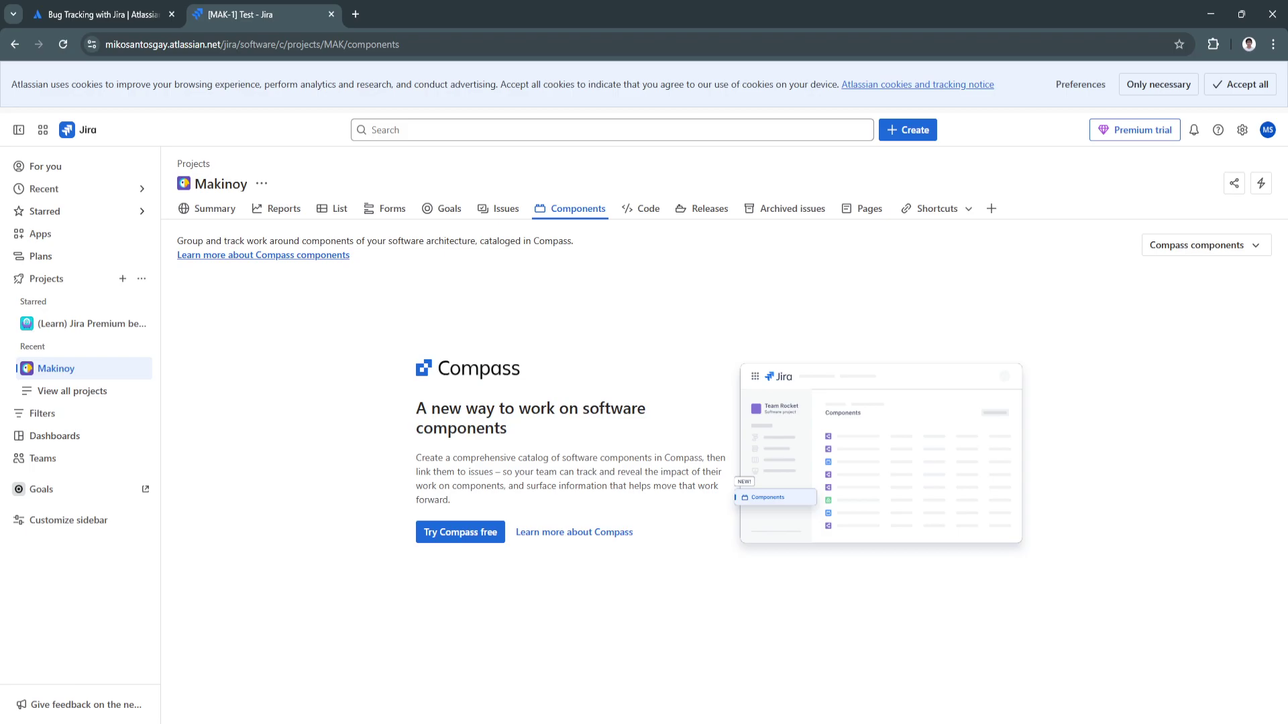
pyautogui.click(640, 209)
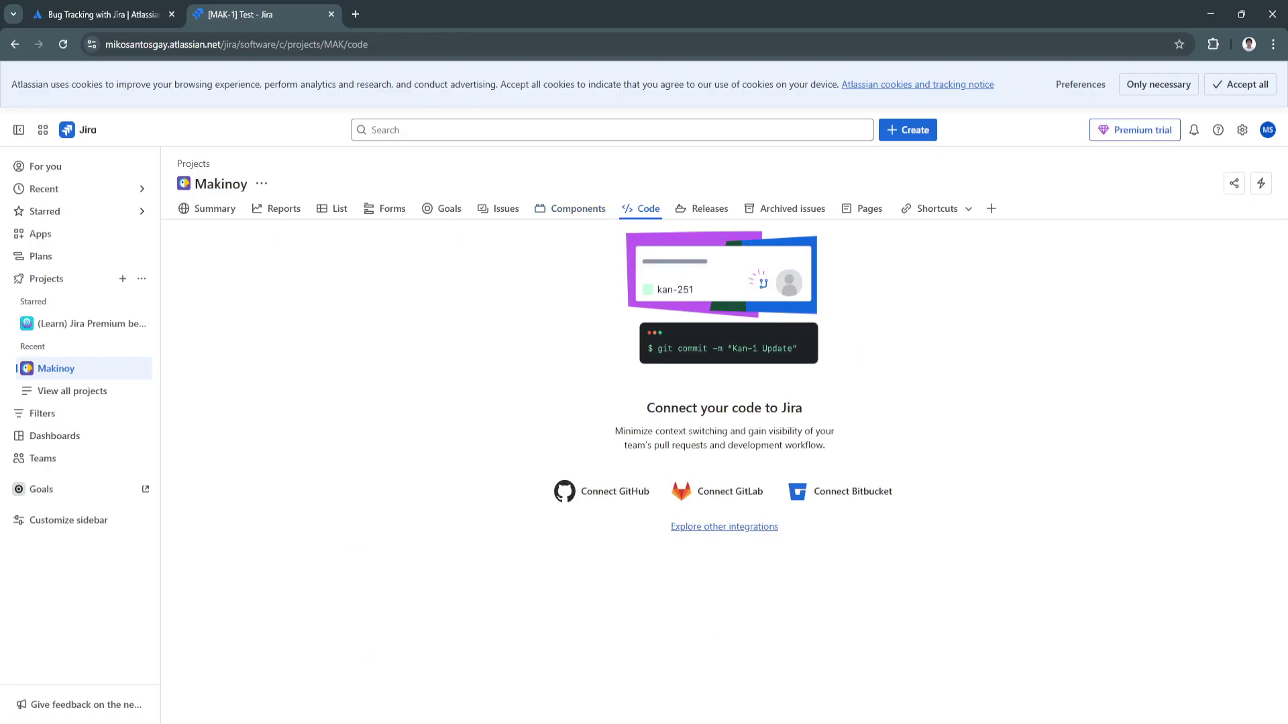
pyautogui.moveTo(646, 408); pyautogui.dragTo(834, 431)
pyautogui.click(834, 432)
# Step: Examine the project's Releases, Archived issues, Pages templates and Shortcuts
pyautogui.click(701, 209)
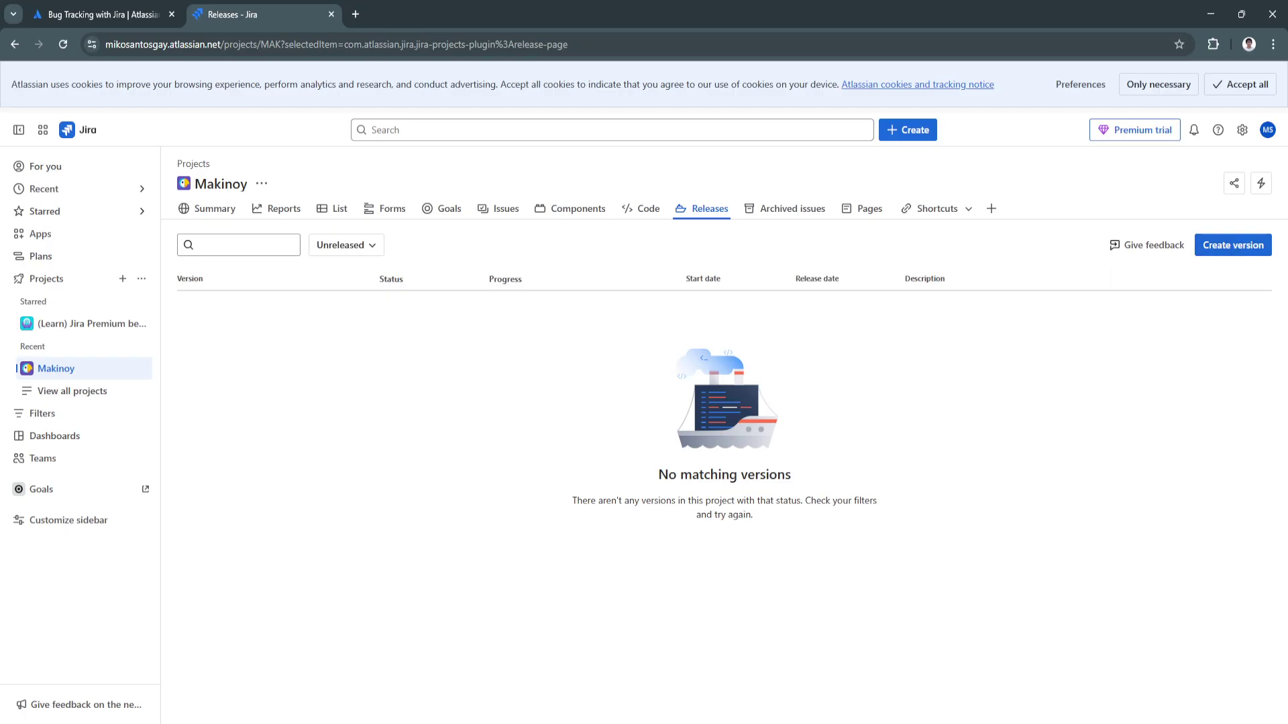
pyautogui.click(785, 209)
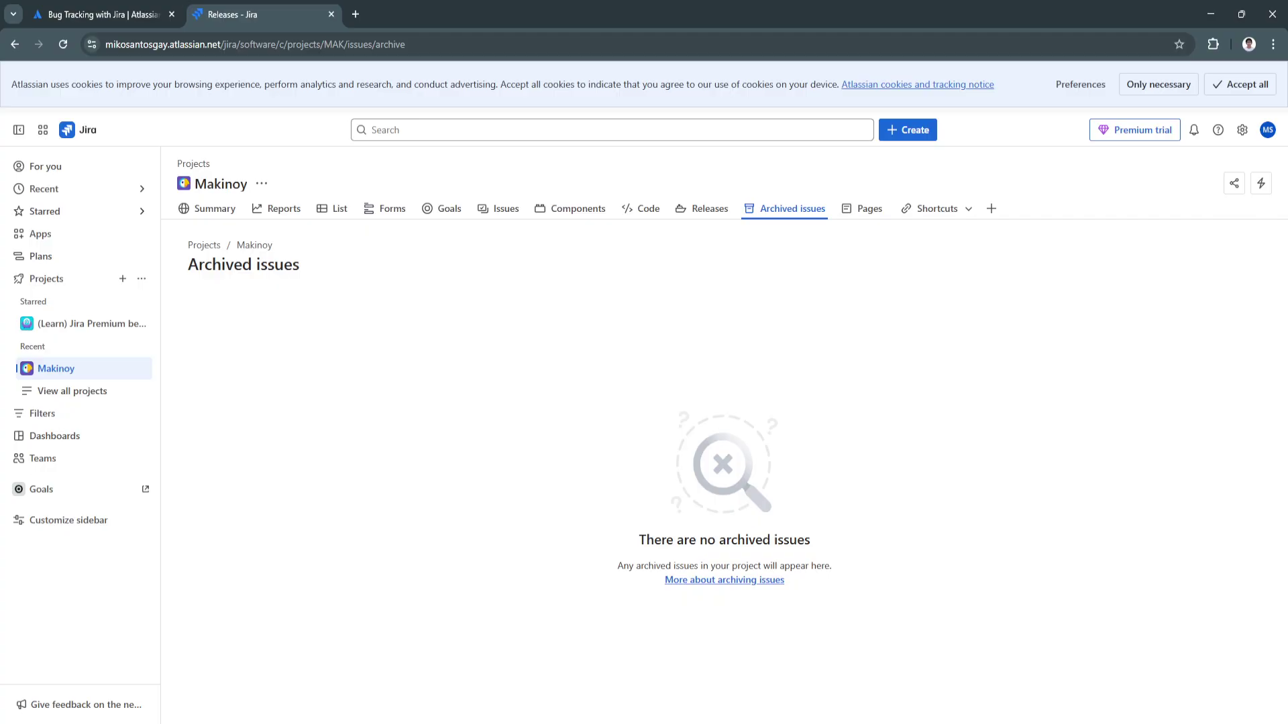
pyautogui.click(862, 209)
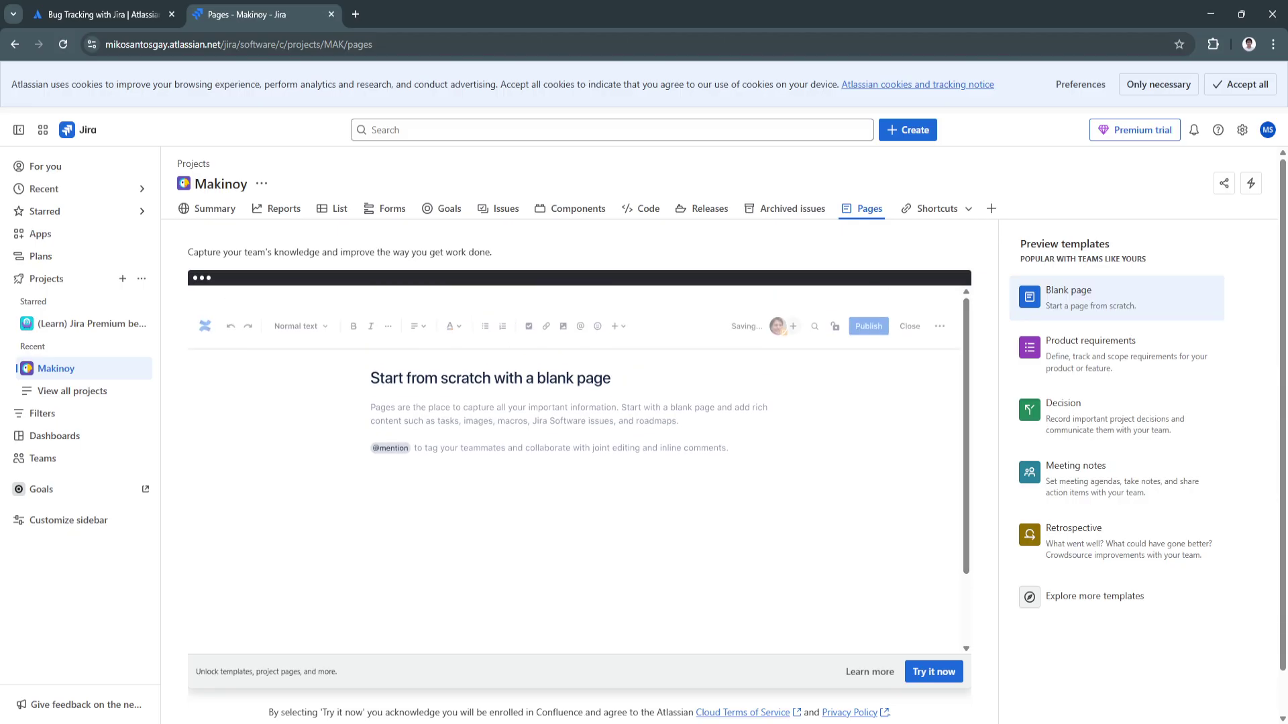
pyautogui.moveTo(1020, 243); pyautogui.dragTo(1094, 243)
pyautogui.click(1094, 243)
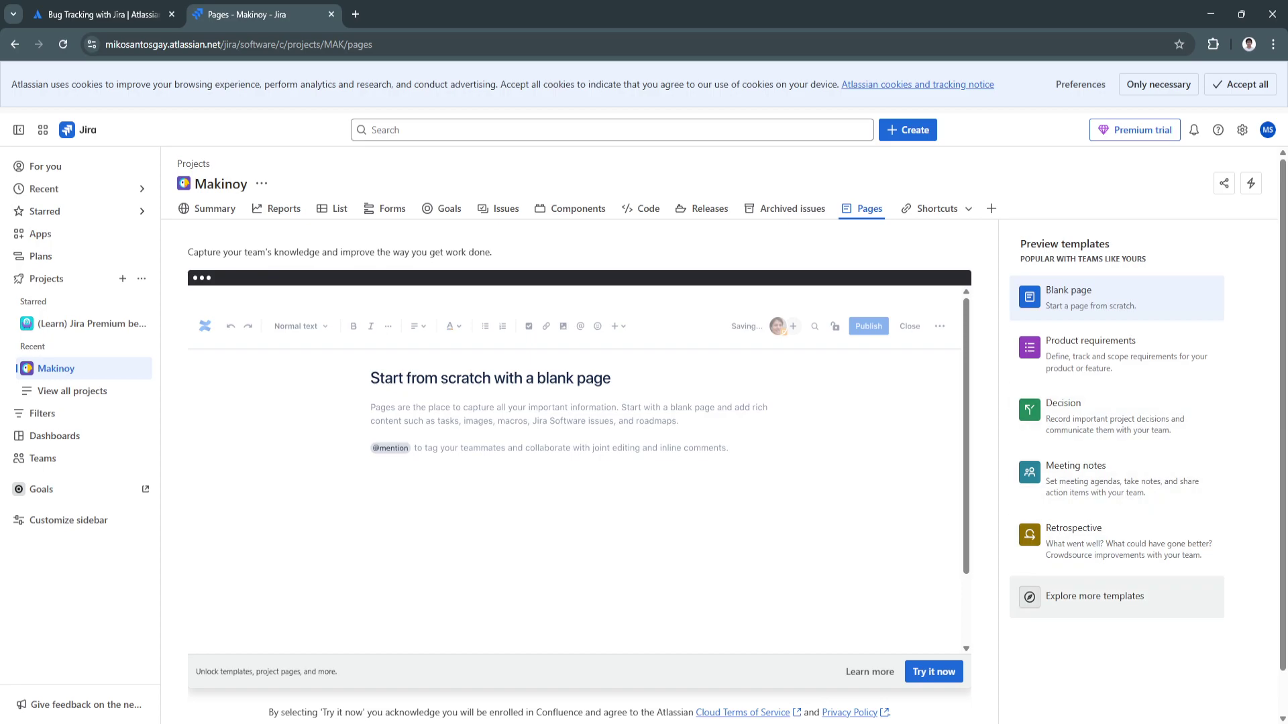
pyautogui.click(937, 209)
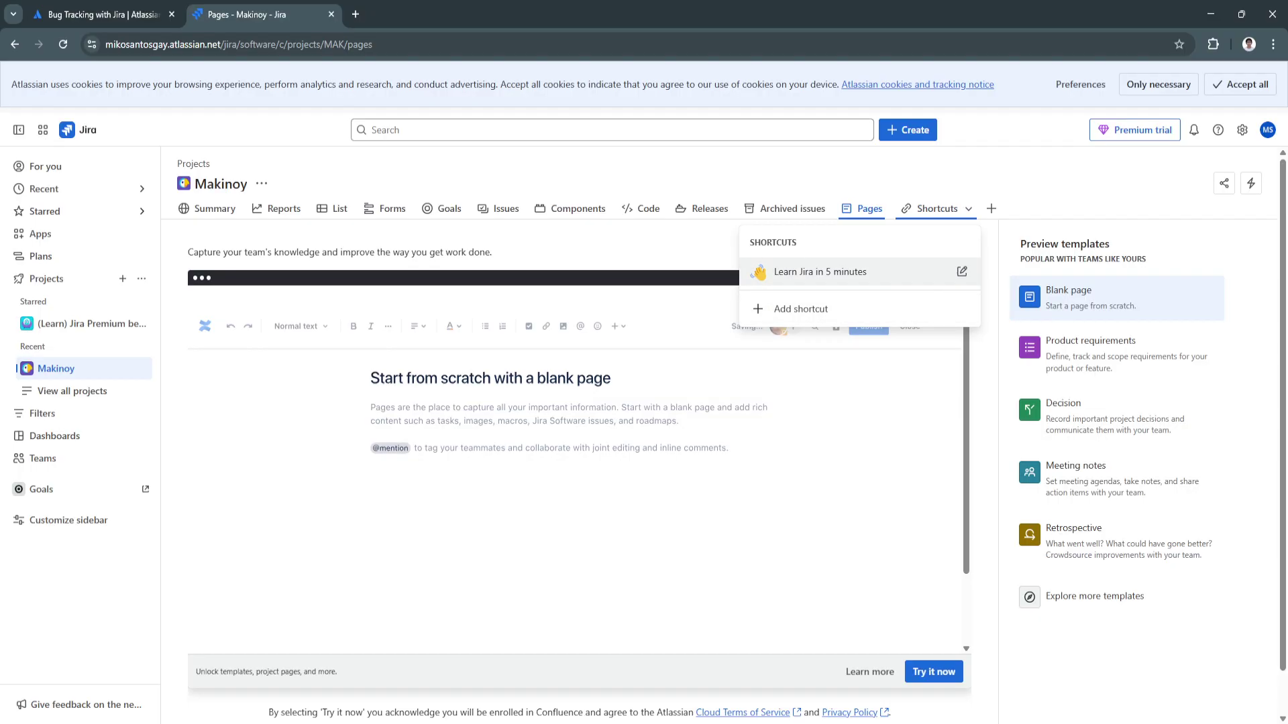
pyautogui.click(904, 208)
pyautogui.press('Escape')
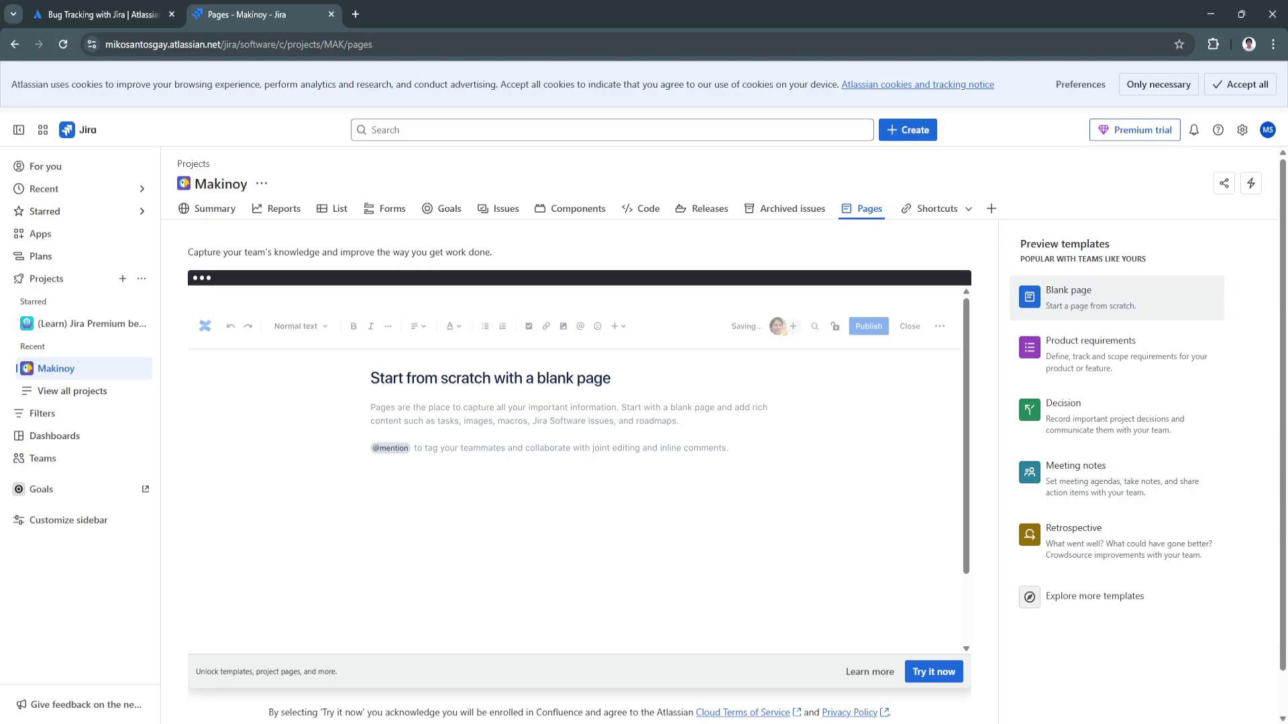
# Step: Return to the Makinoy summary to examine its status overview, and view the new issue form without creating anything
pyautogui.click(205, 208)
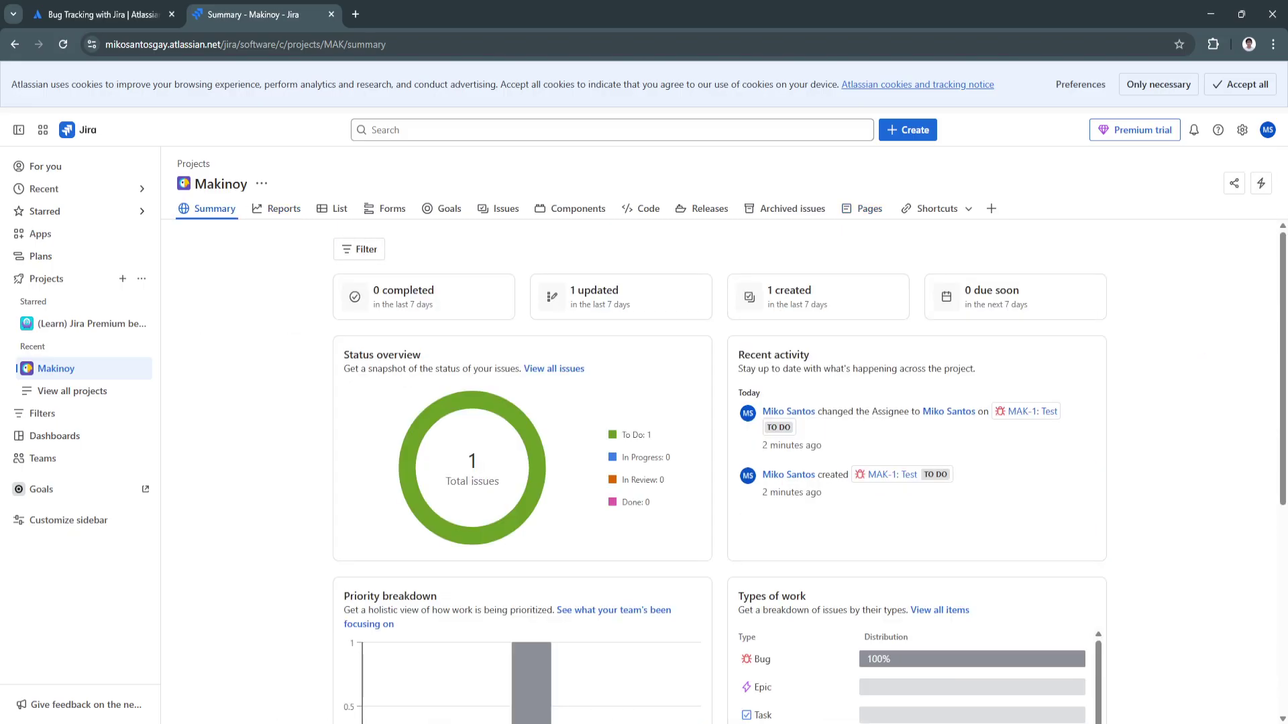
pyautogui.scroll(-1, 472, 429)
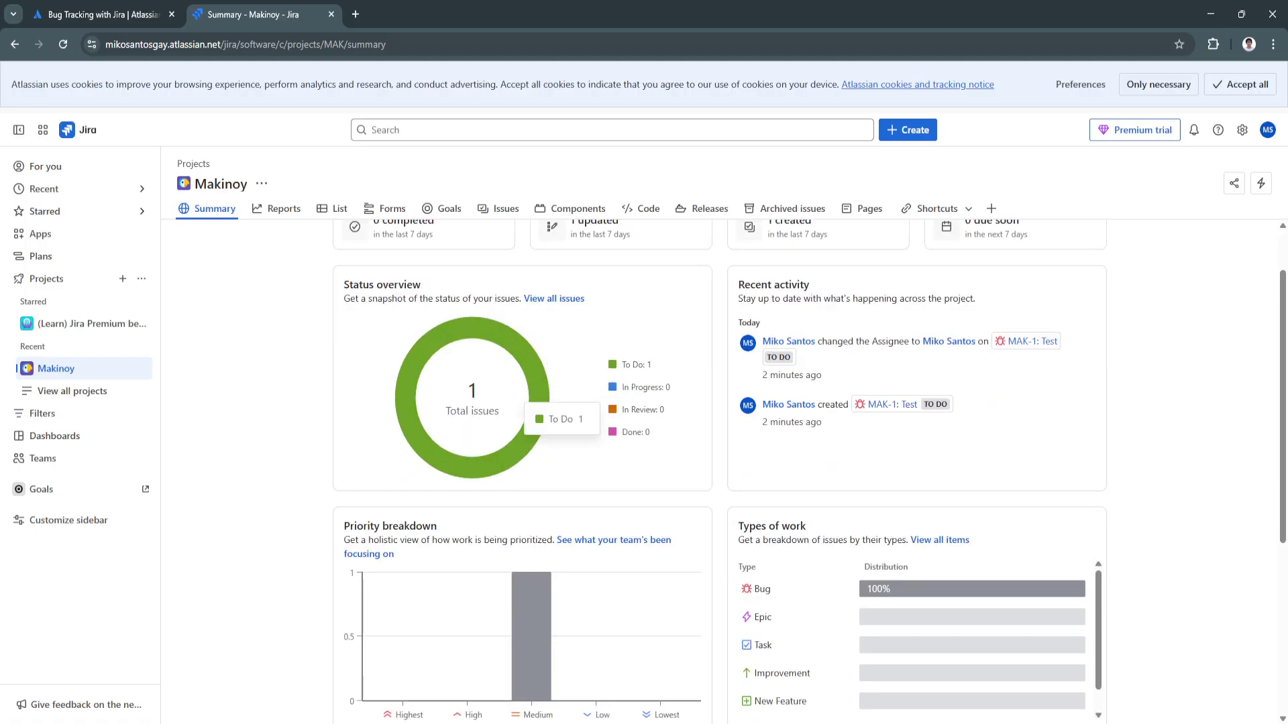
pyautogui.scroll(1, 523, 422)
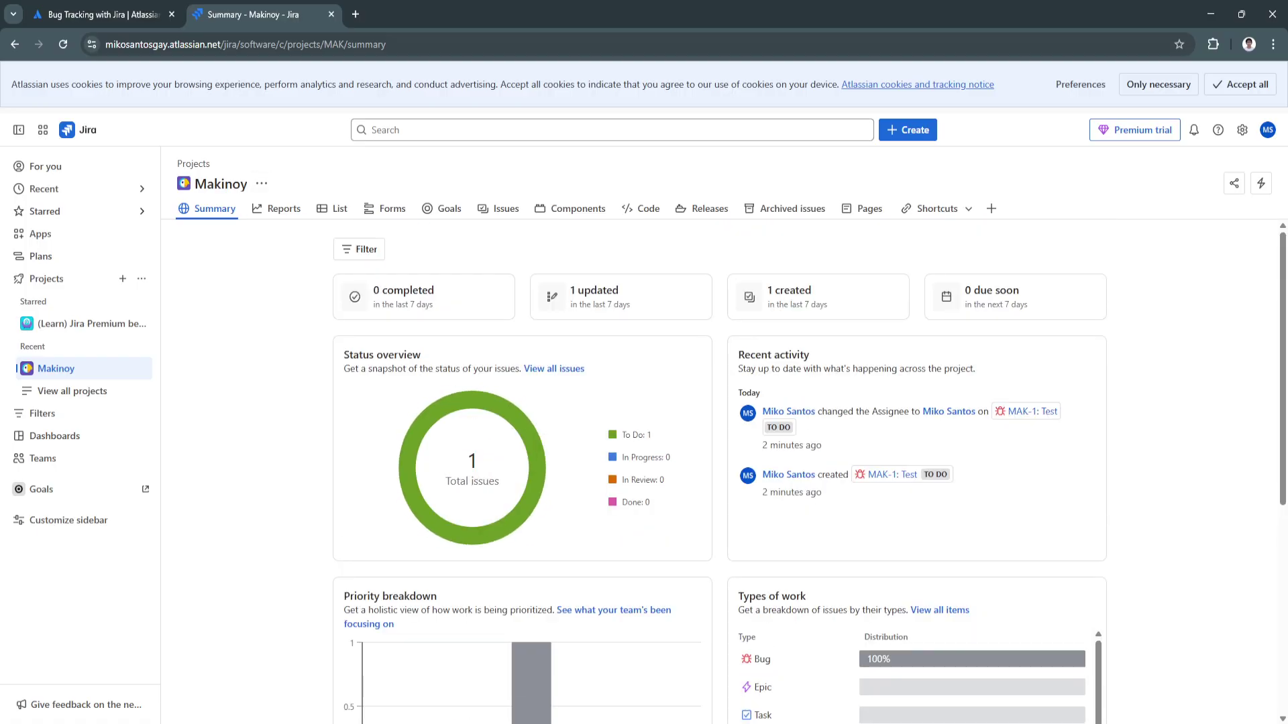
pyautogui.click(907, 129)
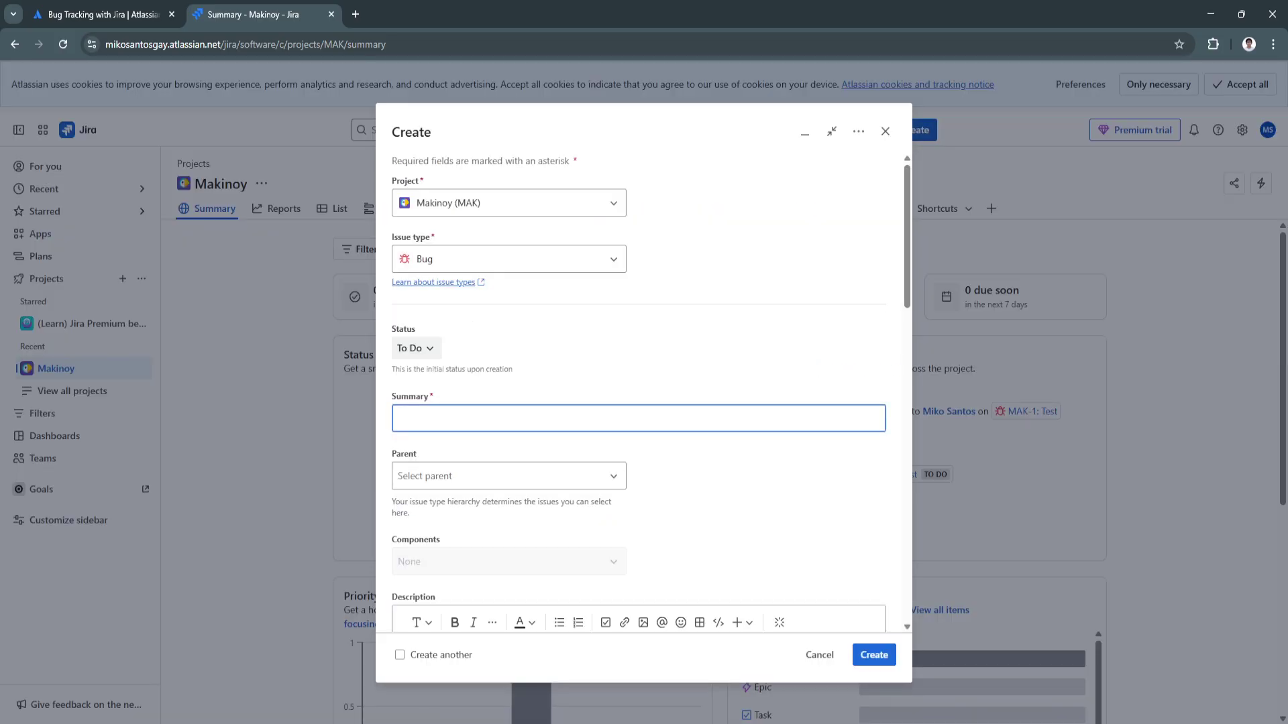
pyautogui.click(886, 131)
# Step: Revisit the project's List, Forms, Goals, Issues, Components and Reports views, and return to its summary
pyautogui.click(277, 208)
pyautogui.click(333, 209)
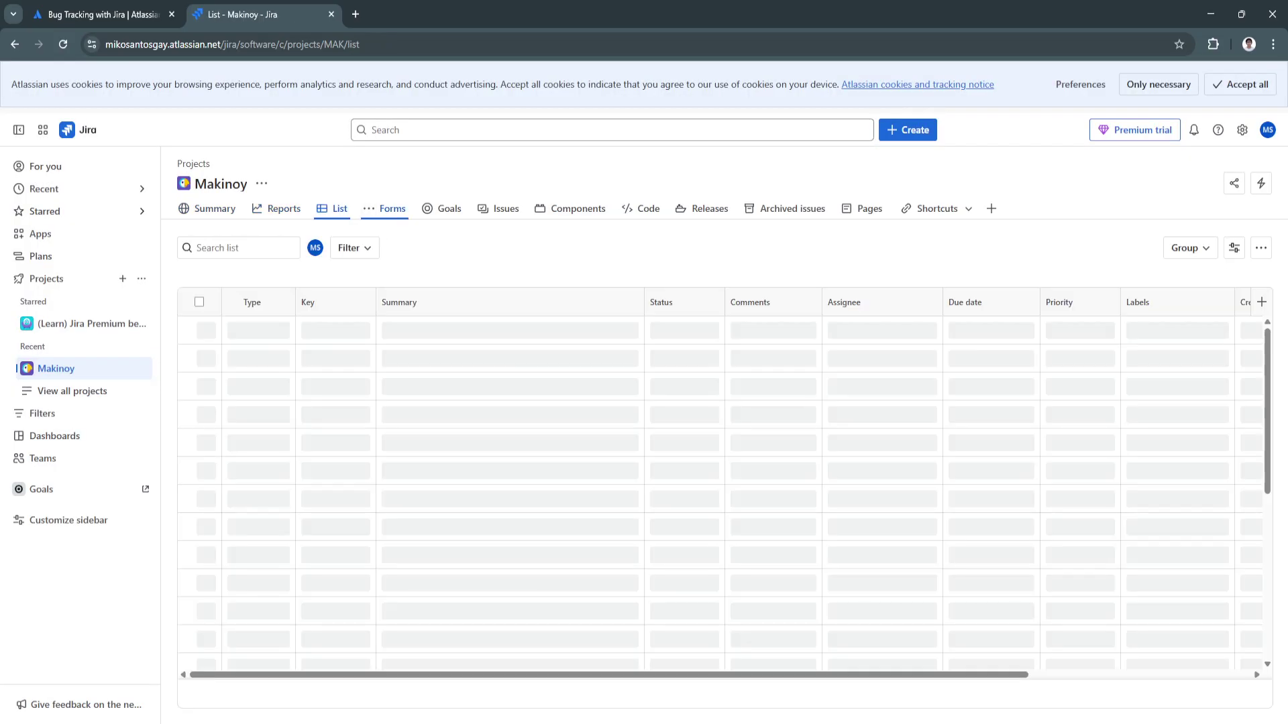
pyautogui.click(391, 209)
pyautogui.click(448, 209)
pyautogui.click(506, 208)
pyautogui.click(577, 208)
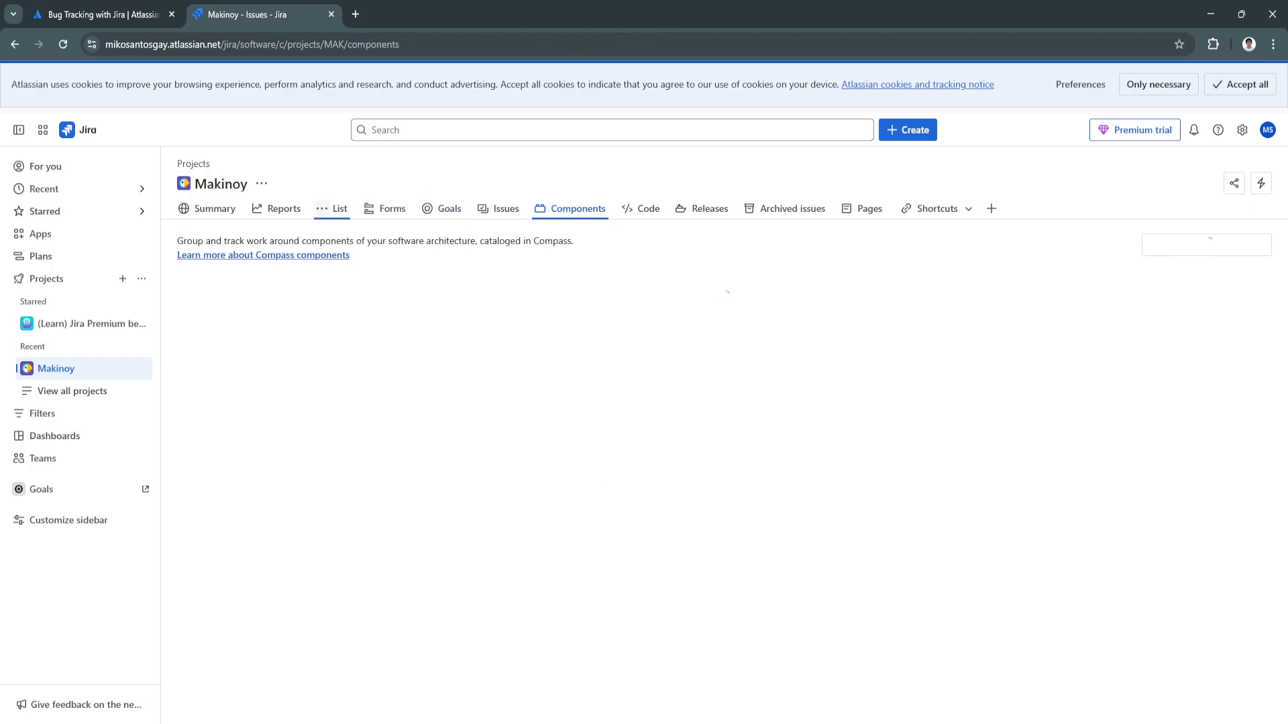
pyautogui.click(322, 208)
pyautogui.click(277, 209)
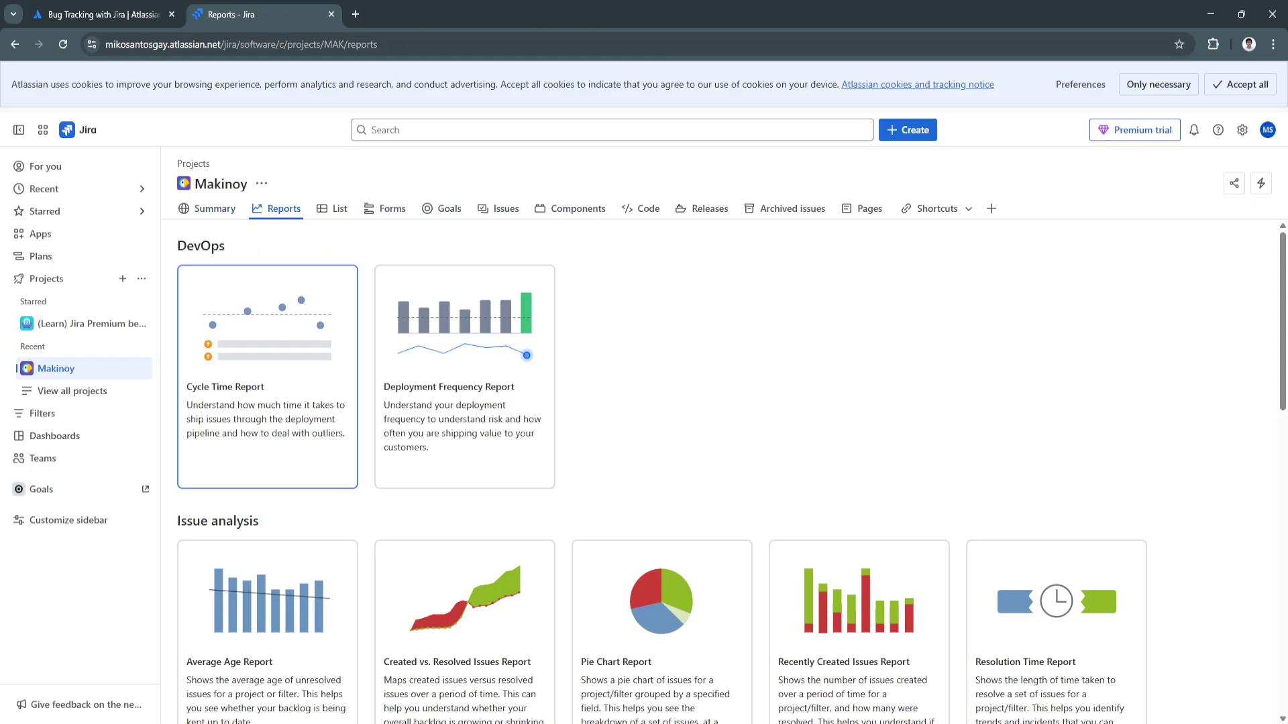
pyautogui.click(213, 208)
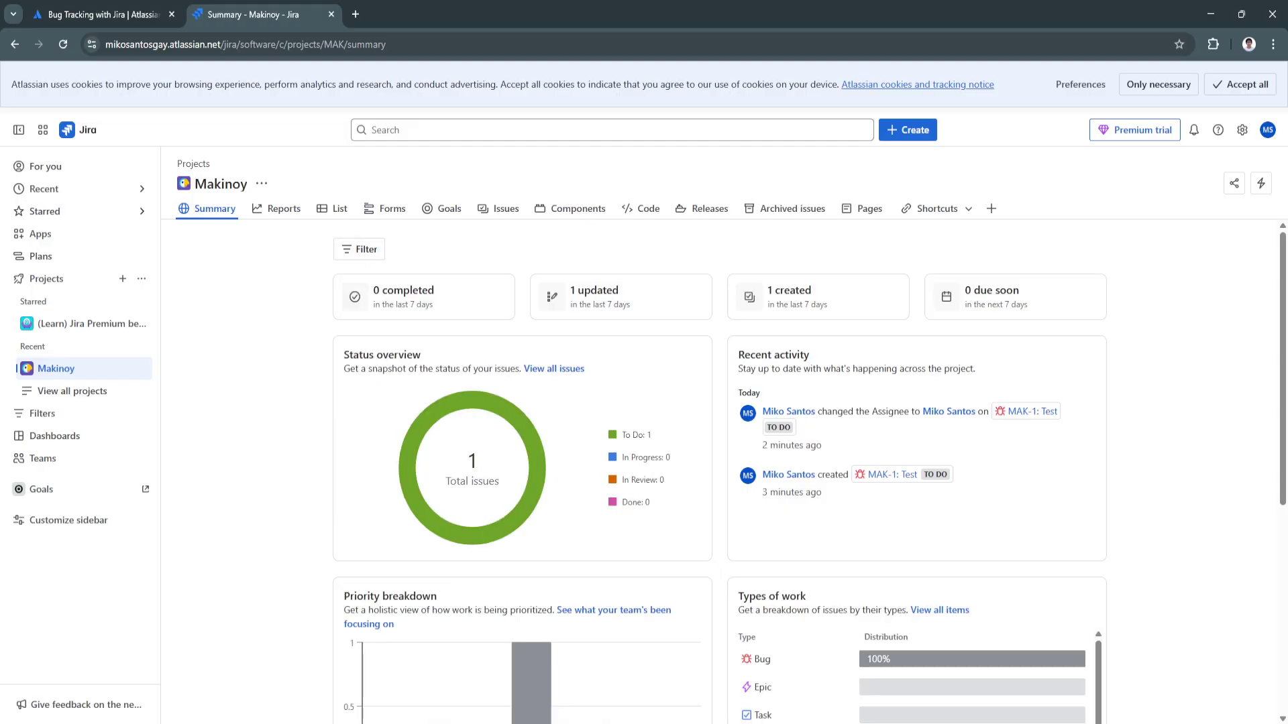
pyautogui.moveTo(1281, 368); pyautogui.dragTo(1282, 394)
pyautogui.scroll(1, 719, 469)
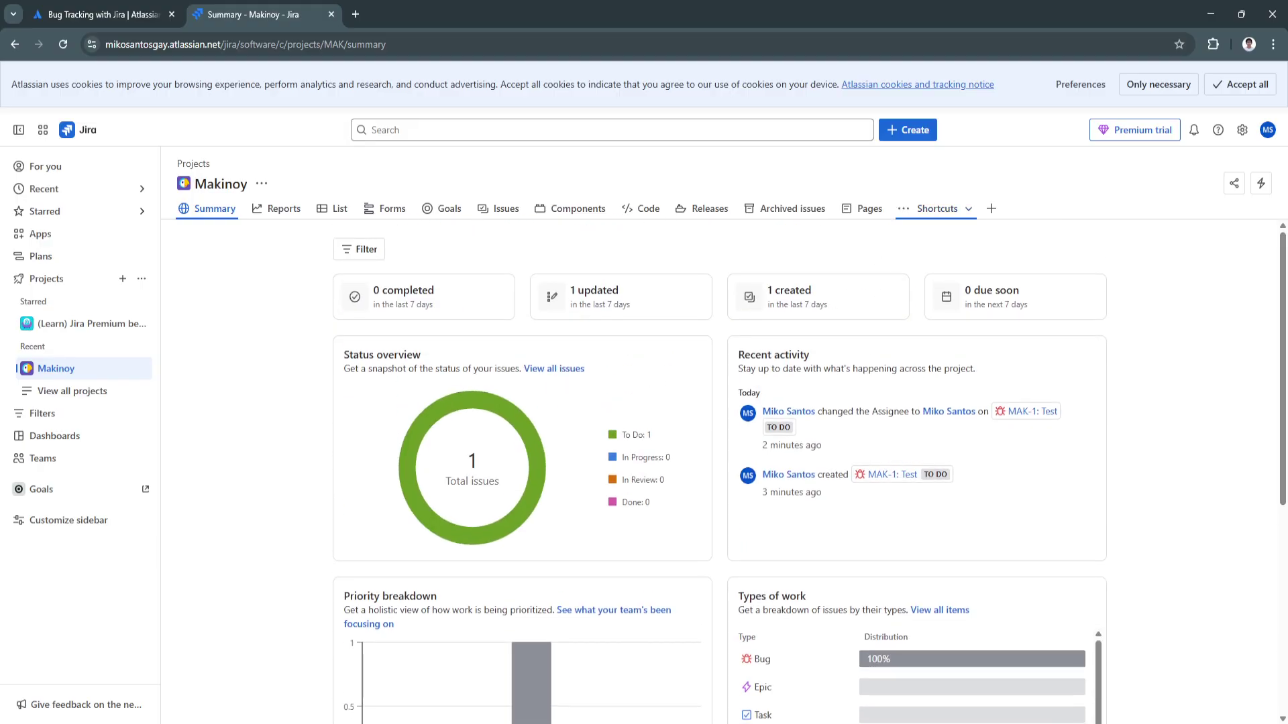